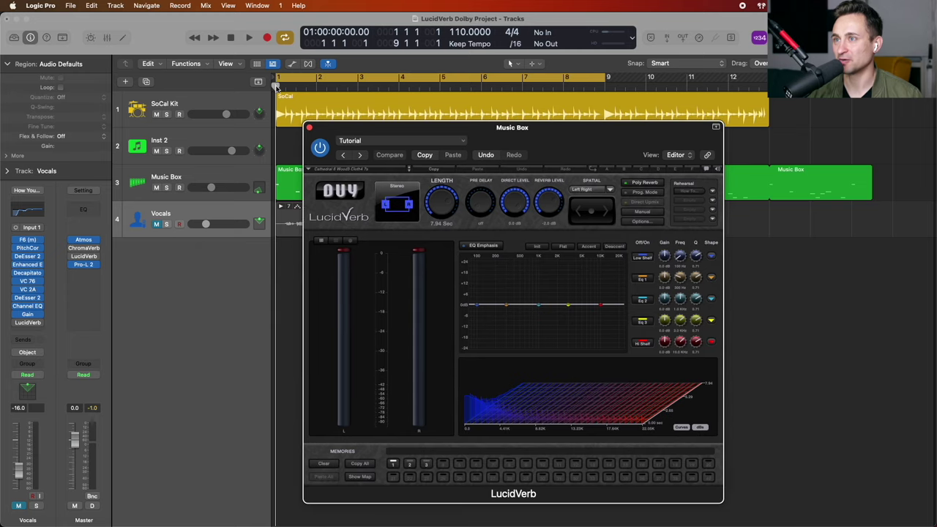
- Select the Music Box track and start playback with the LucidVerb window moved aside
click(245, 174)
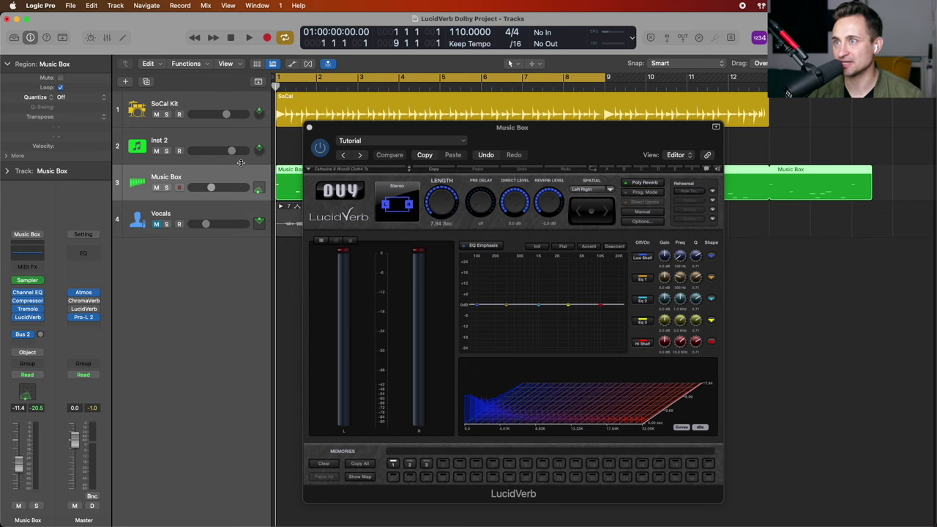
mouse_move(341, 128)
mouse_down()
mouse_move(339, 119)
mouse_move(370, 109)
mouse_move(357, 122)
mouse_up()
key(space)
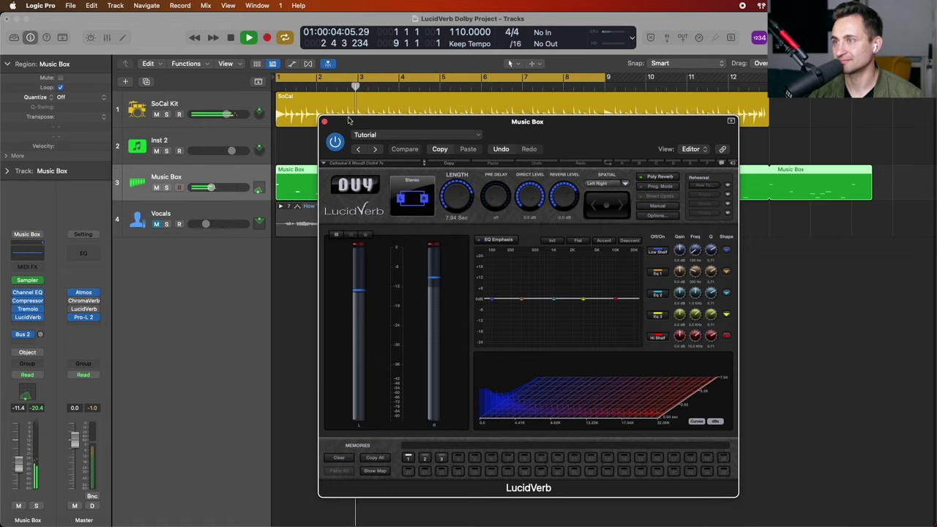
drag(348, 121, 317, 103)
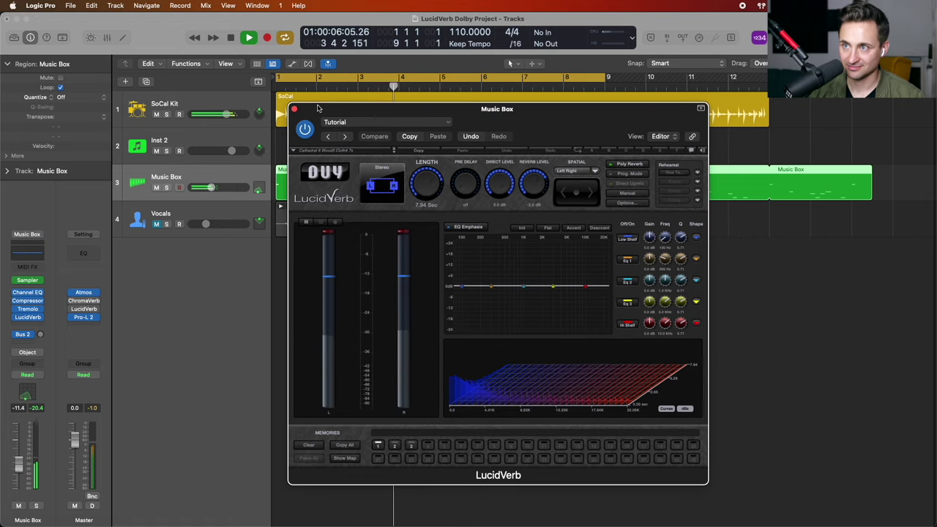
- Briefly bypass LucidVerb, re-enable it, solo Music Box, and close the plug-in window
click(15, 318)
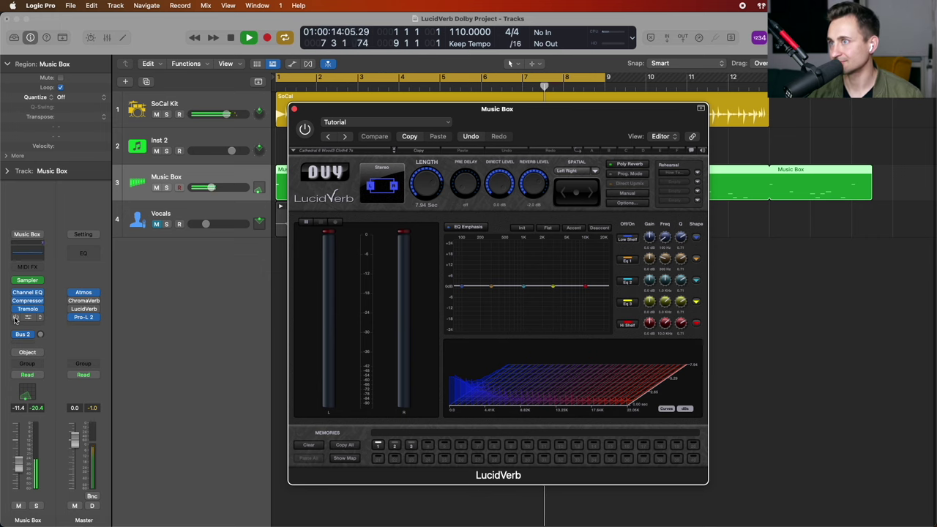
click(14, 318)
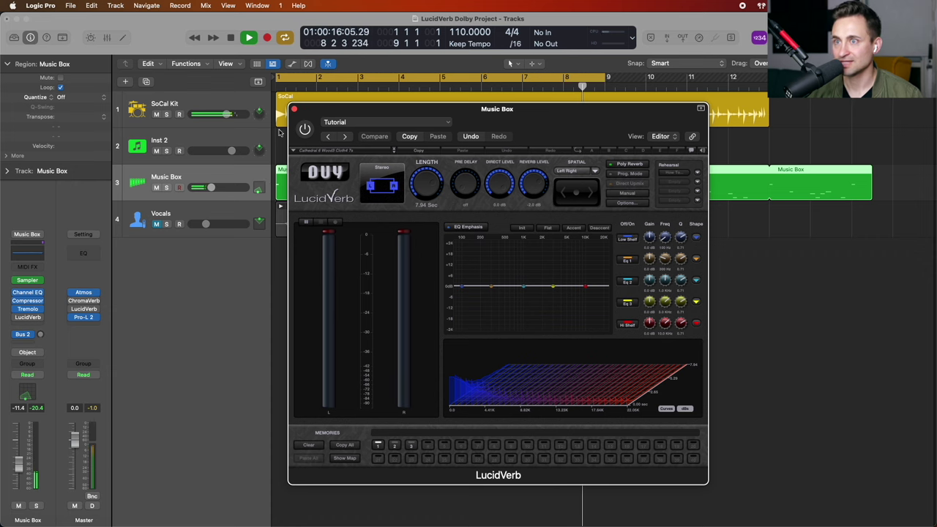
click(167, 188)
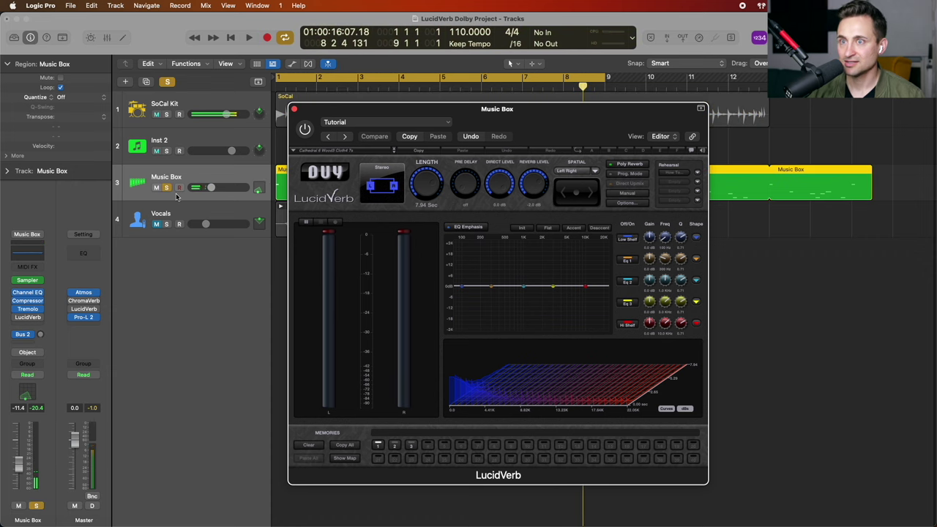
click(32, 319)
- Reopen LucidVerb on Music Box, restart playback, and raise Reverb Level to about +13.3 dB
click(32, 317)
key(space)
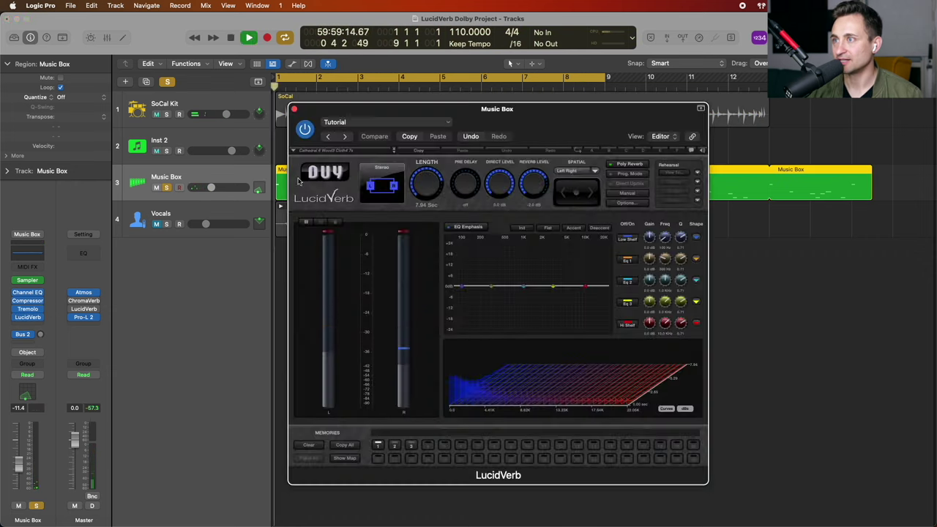
click(445, 122)
drag(448, 109, 544, 106)
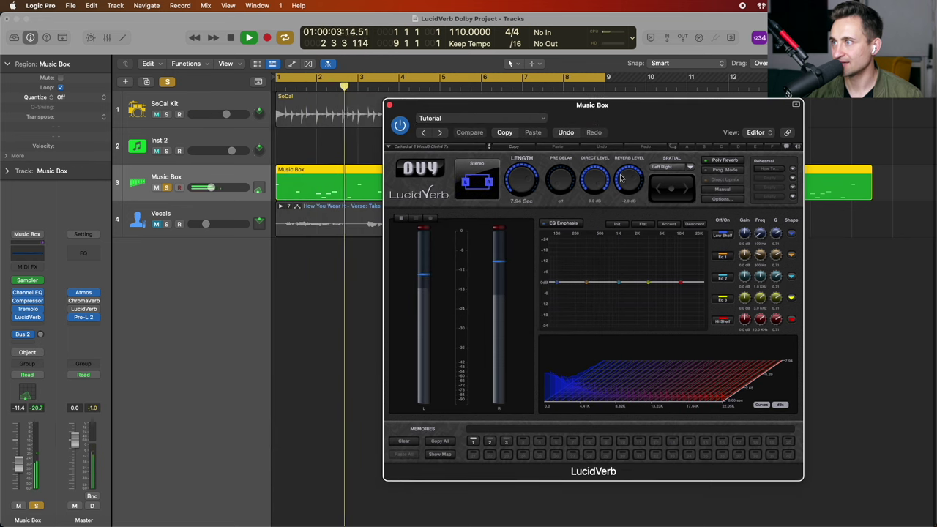
click(565, 184)
drag(609, 323, 607, 263)
click(606, 223)
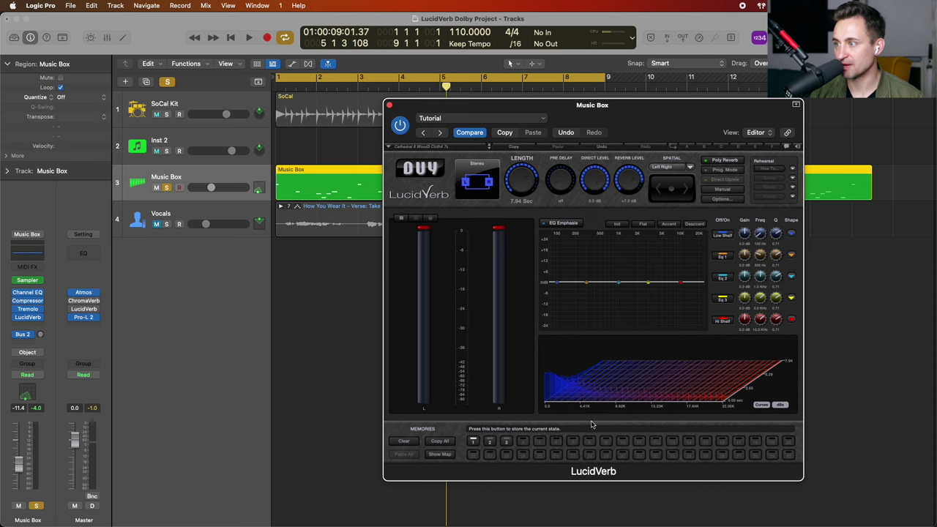
- Play and audition LucidVerb memory 2 (Bright Small Room), then memory 3 (Plate Type 3 Short Bright 2s)
key(space)
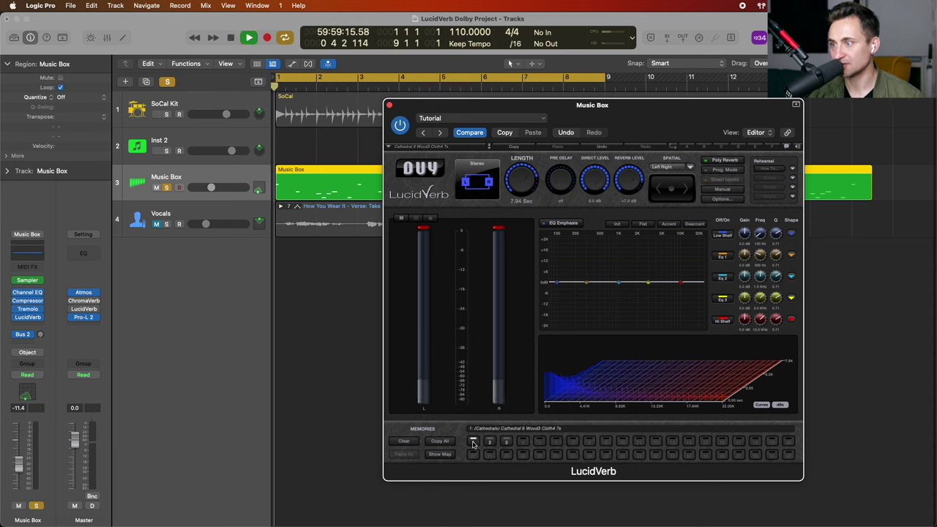
click(489, 442)
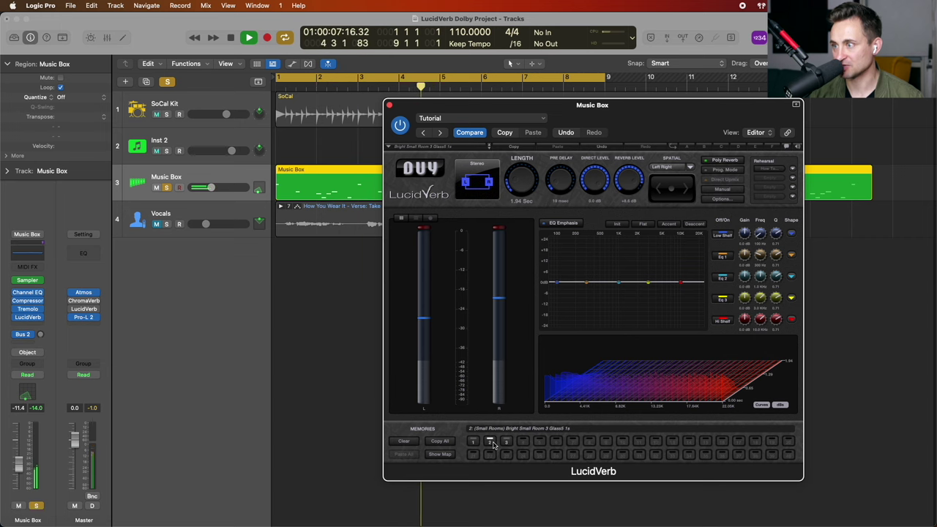
click(506, 443)
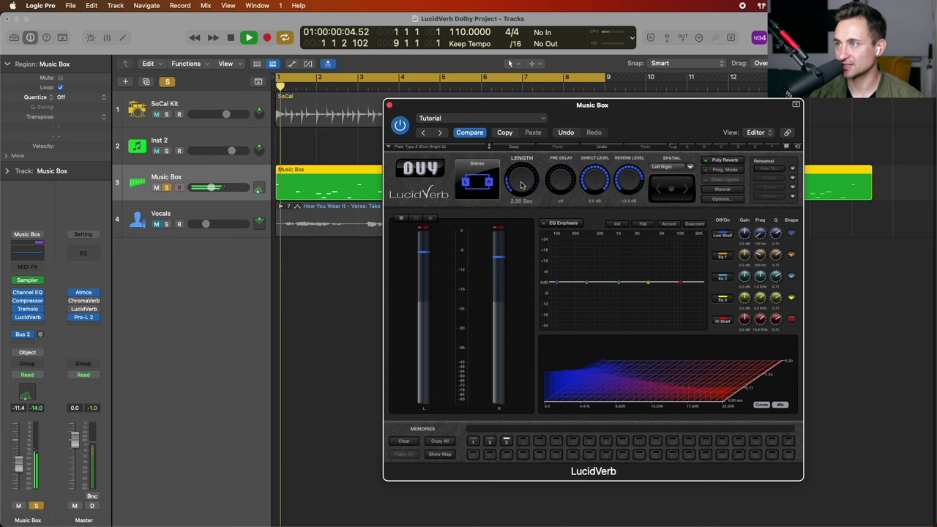
- Try reverb lengths of 5.77 and 2.92 seconds with about 51 ms pre-delay, restarting from bar 1
drag(521, 185, 516, 127)
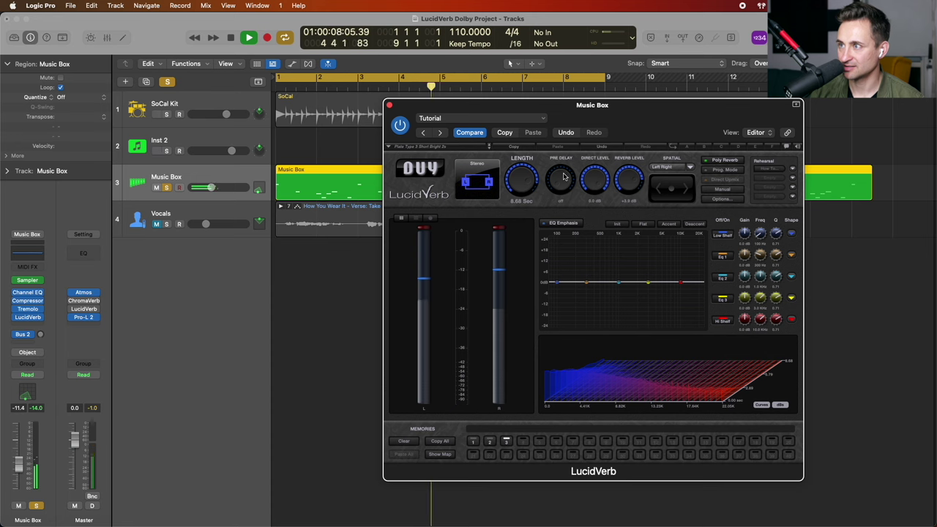
drag(563, 177, 560, 136)
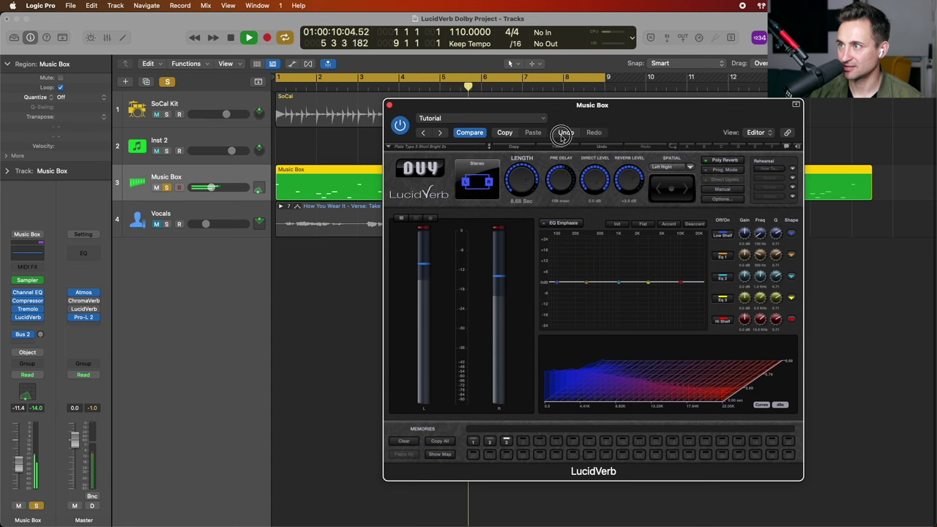
drag(524, 192, 524, 242)
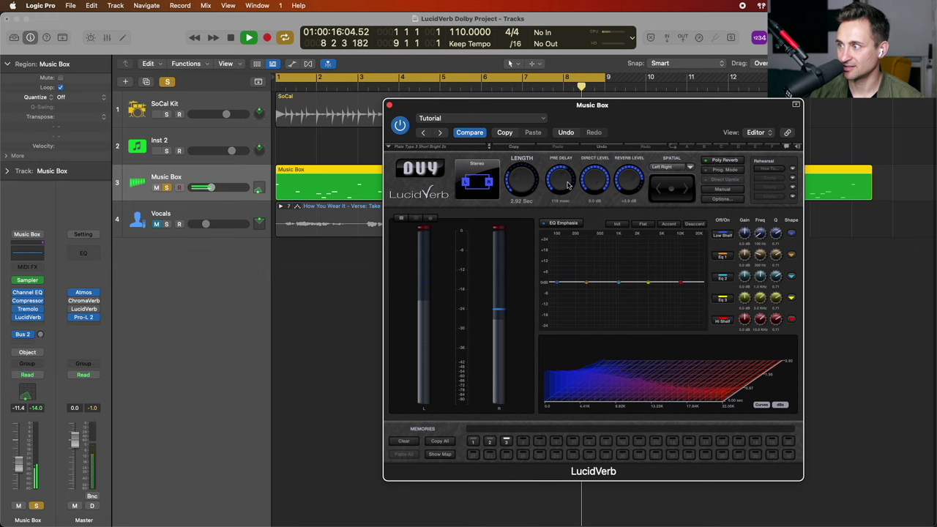
key(Return)
- Turn pre-delay and direct signal off, raise reverb level to +11.6 dB, and lengthen decay to 3.59 s
drag(576, 184, 562, 172)
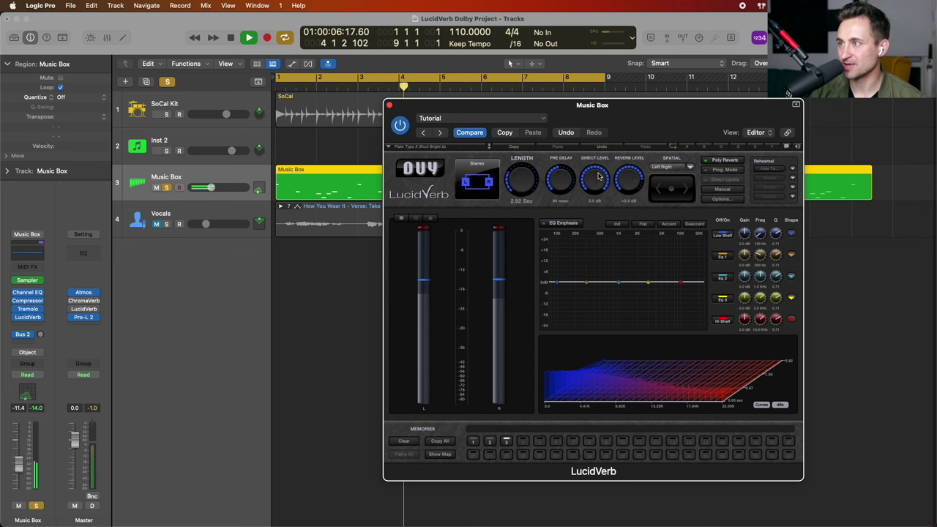
drag(591, 174, 578, 307)
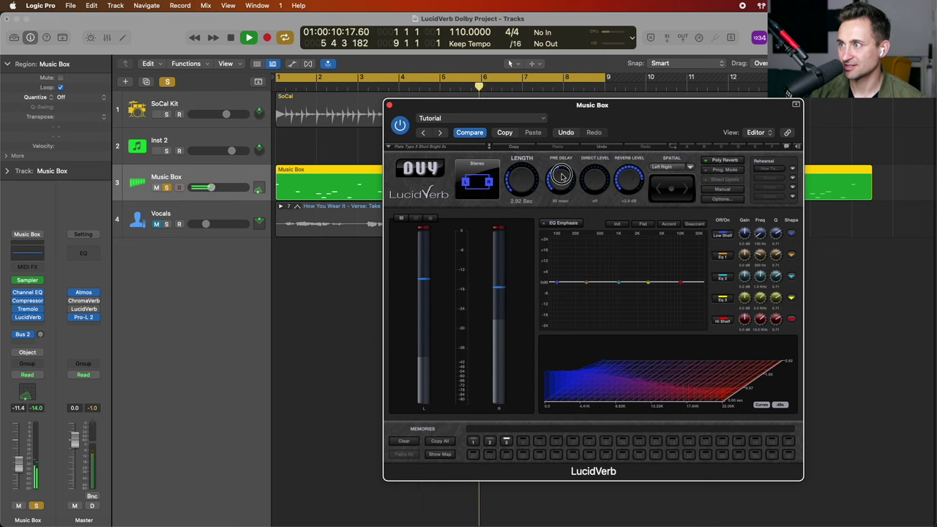
drag(562, 177, 569, 366)
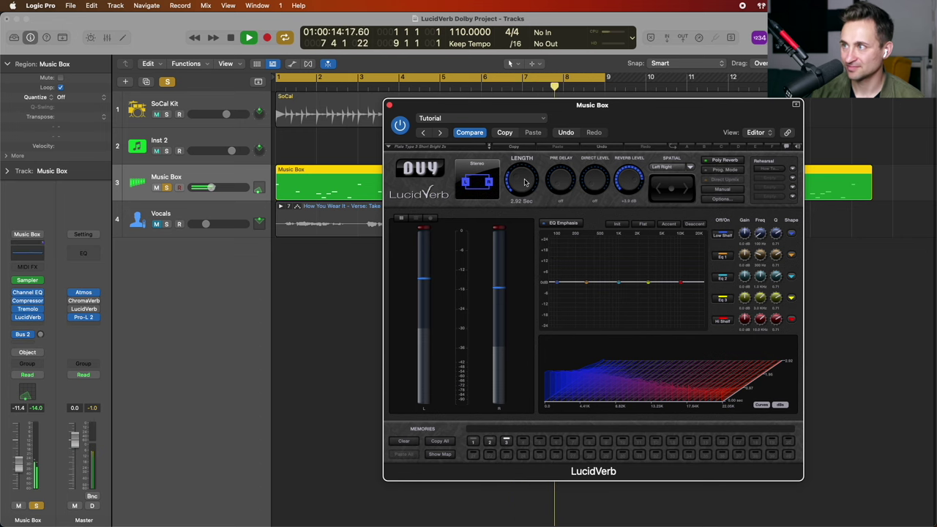
drag(631, 183, 633, 176)
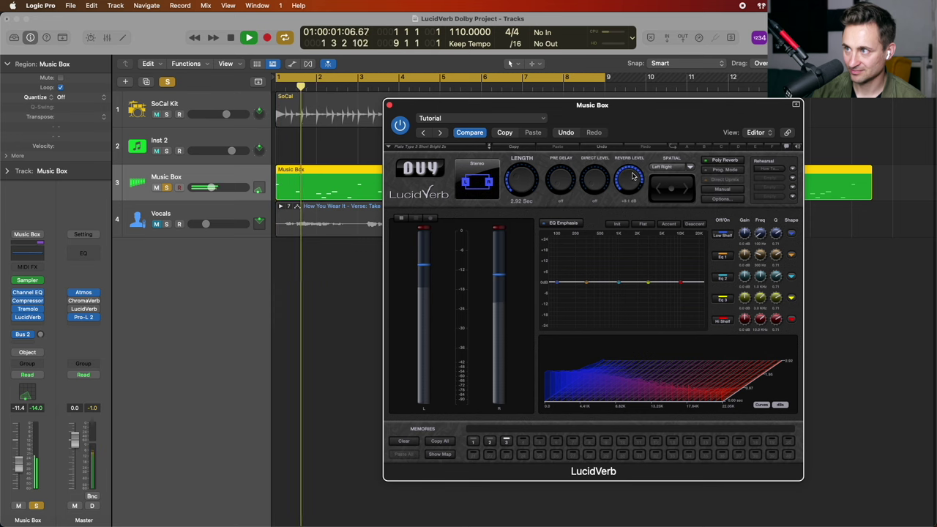
drag(531, 178, 530, 147)
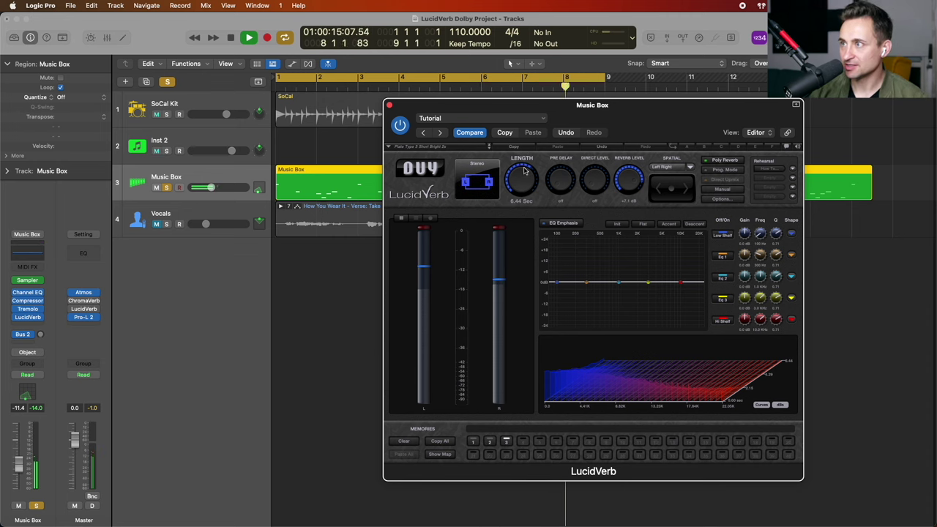
- Recall the Cathedral memory 1, stop playback, and browse Acoustic Spaces - Outdoor presets like Forests and Mountains
click(474, 442)
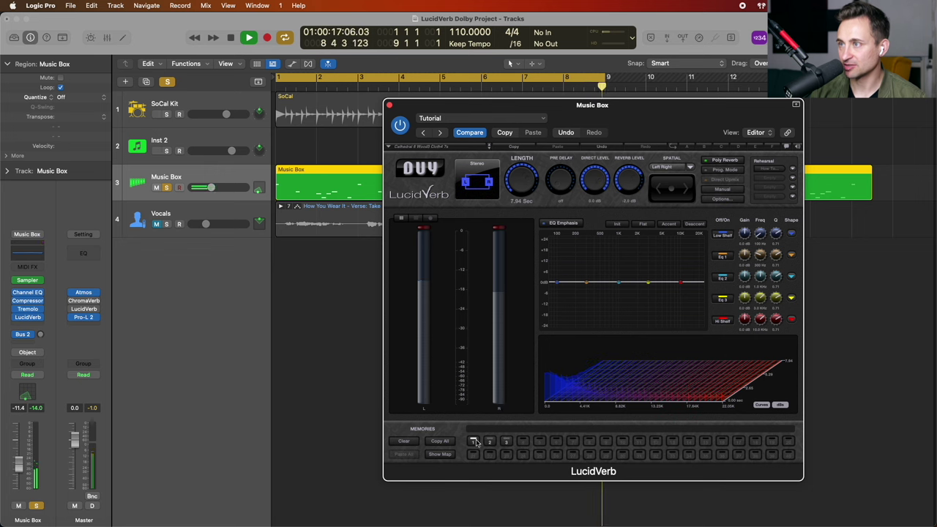
key(space)
click(479, 147)
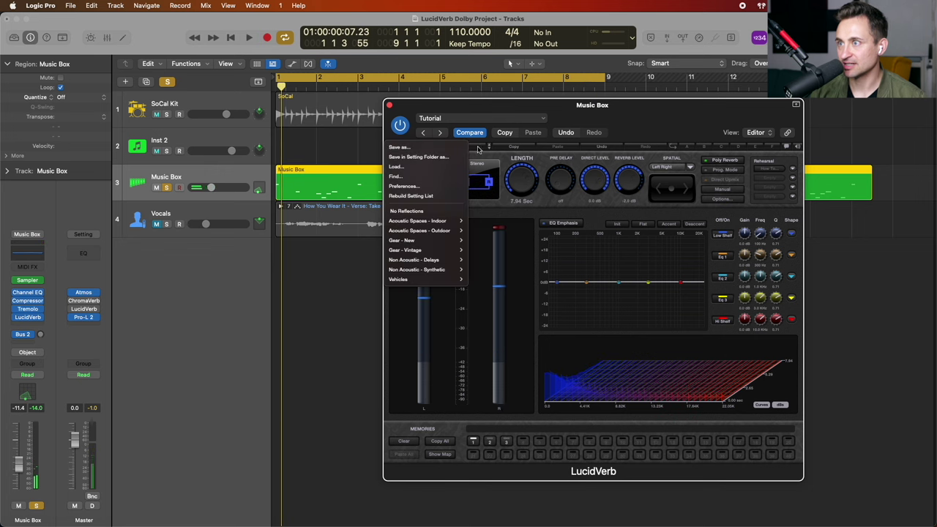
mouse_move(457, 231)
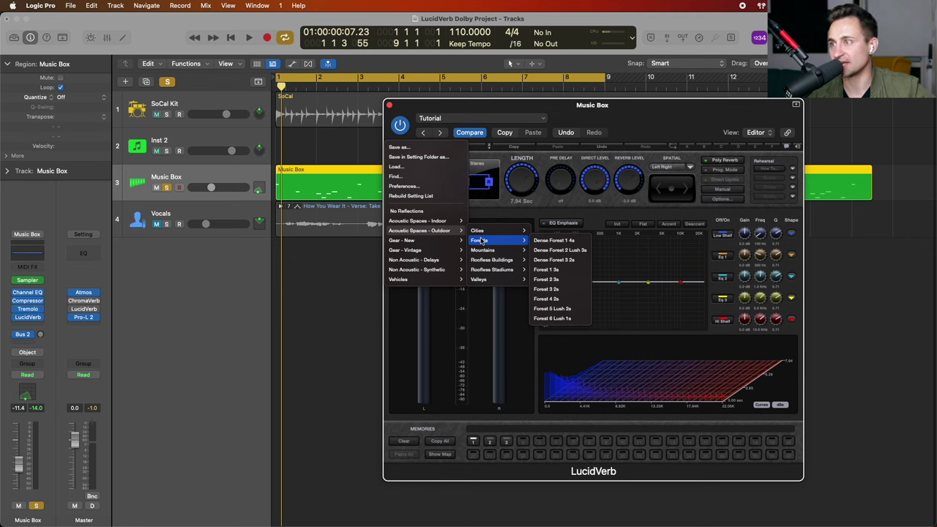
mouse_move(520, 235)
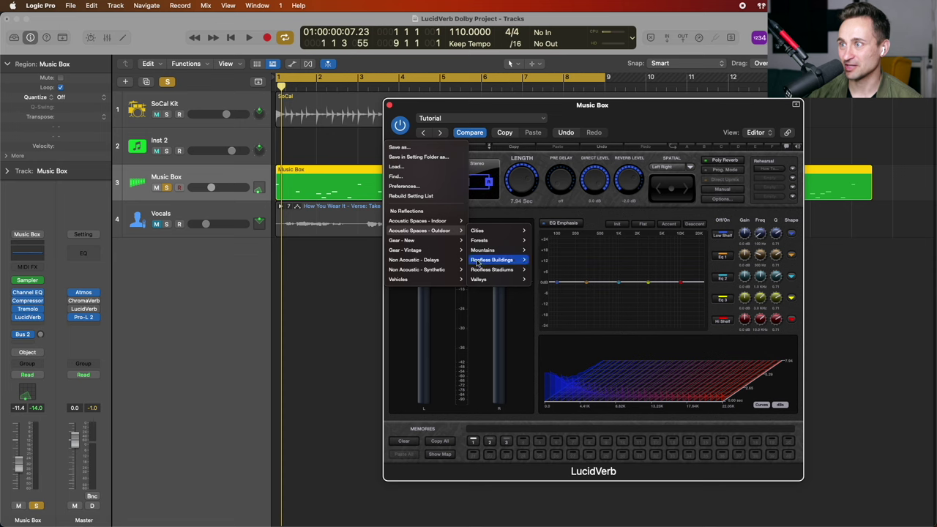
mouse_move(517, 264)
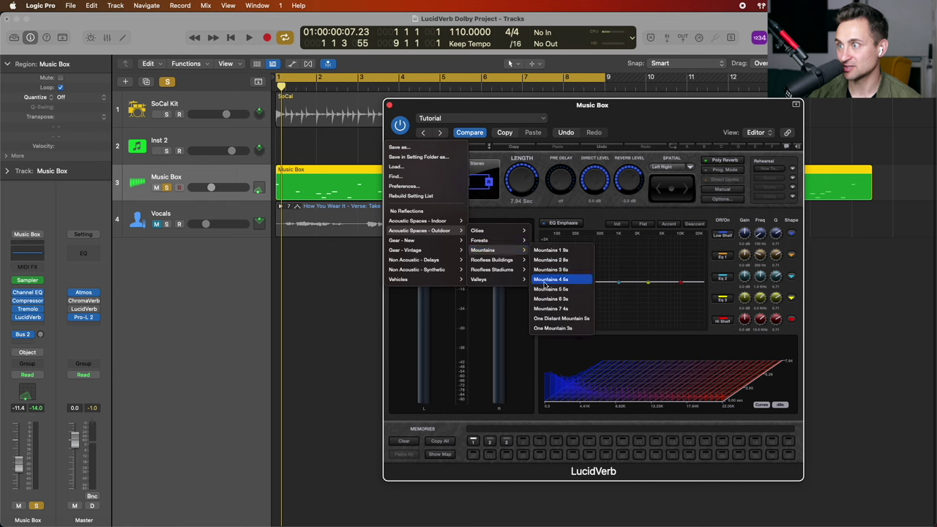
- Load Mountains 5 5s, play it, and push its reverb level up to around +12.5 dB
click(551, 289)
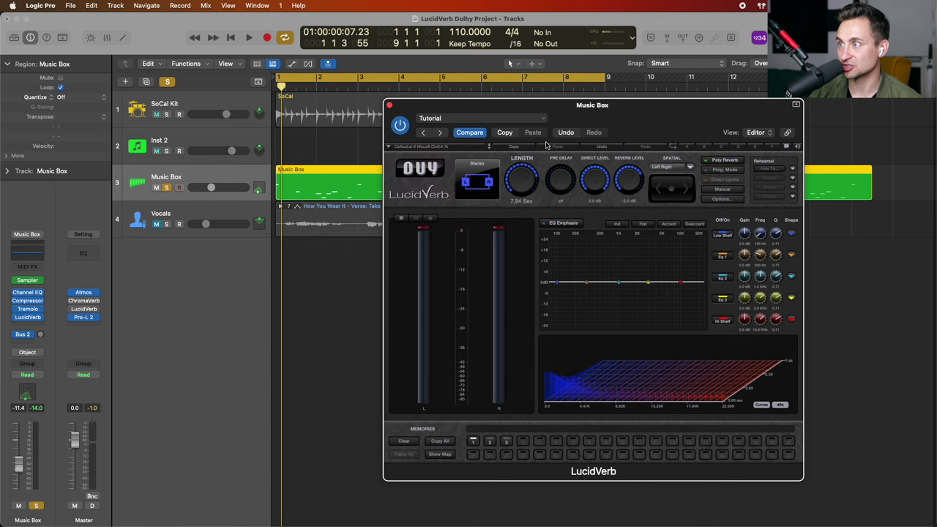
key(space)
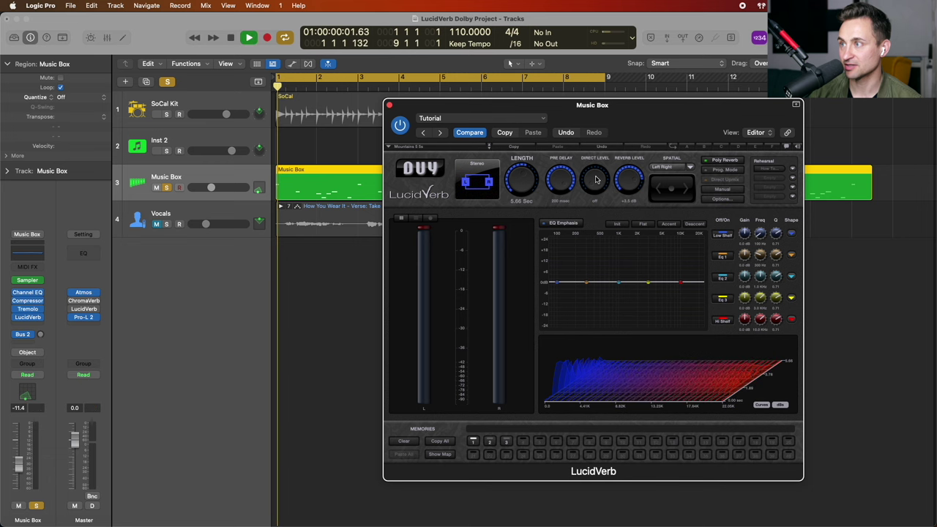
click(593, 132)
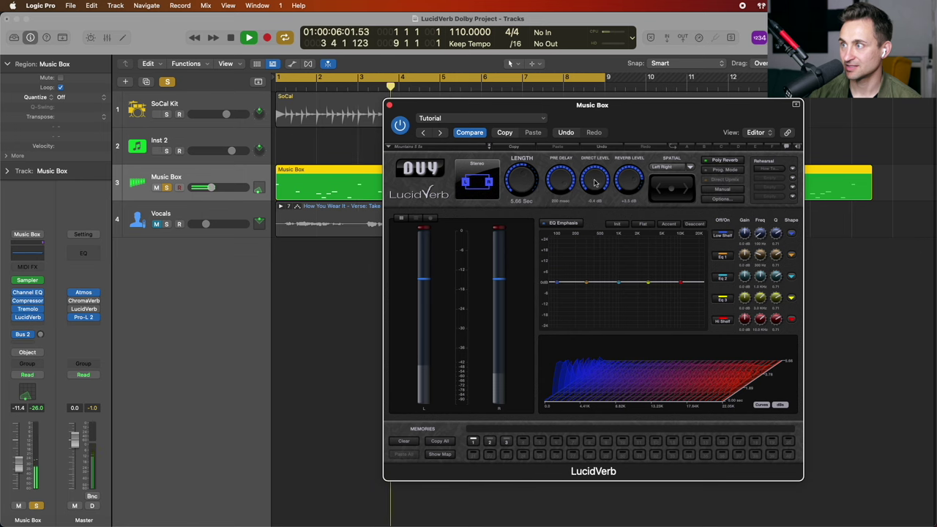
drag(630, 192, 630, 180)
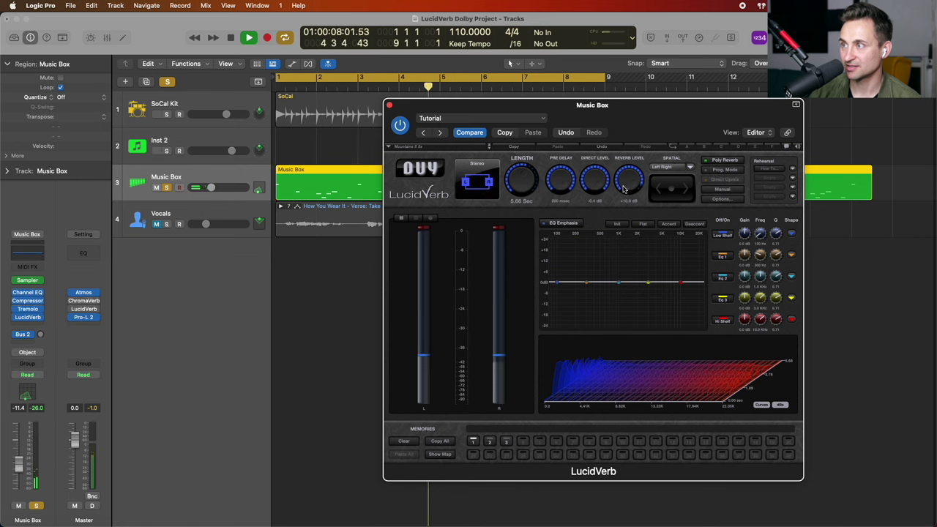
drag(629, 180, 629, 188)
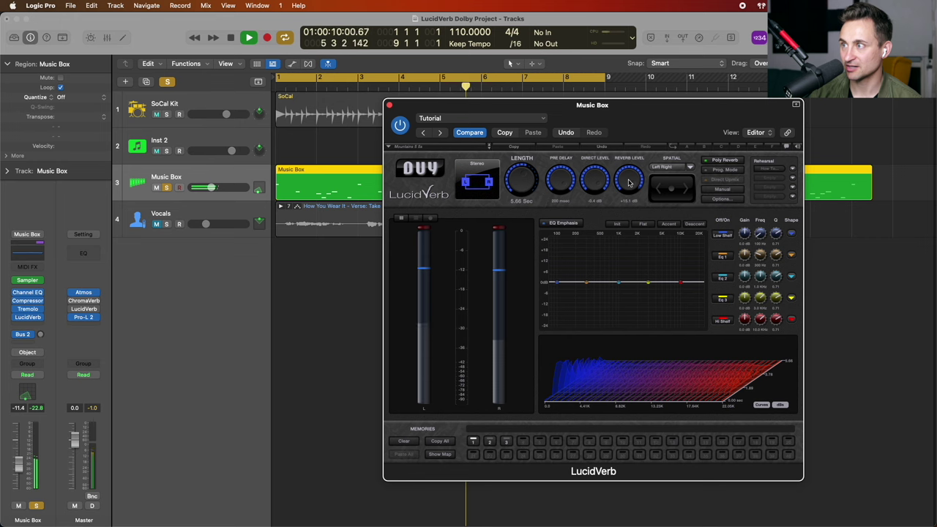
alt+click(594, 184)
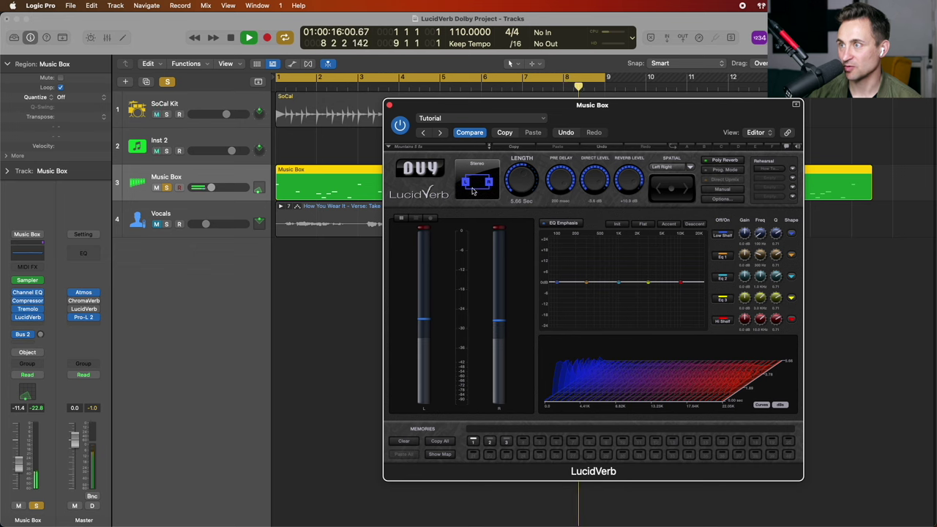
key(space)
click(435, 146)
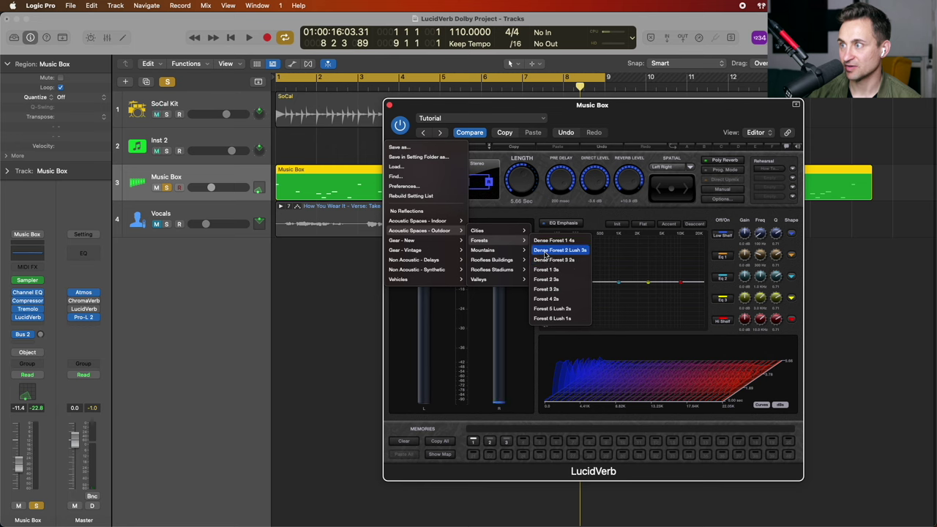
- Load Dense Forest 2 Lush 3s and turn its direct level down while it plays
click(545, 251)
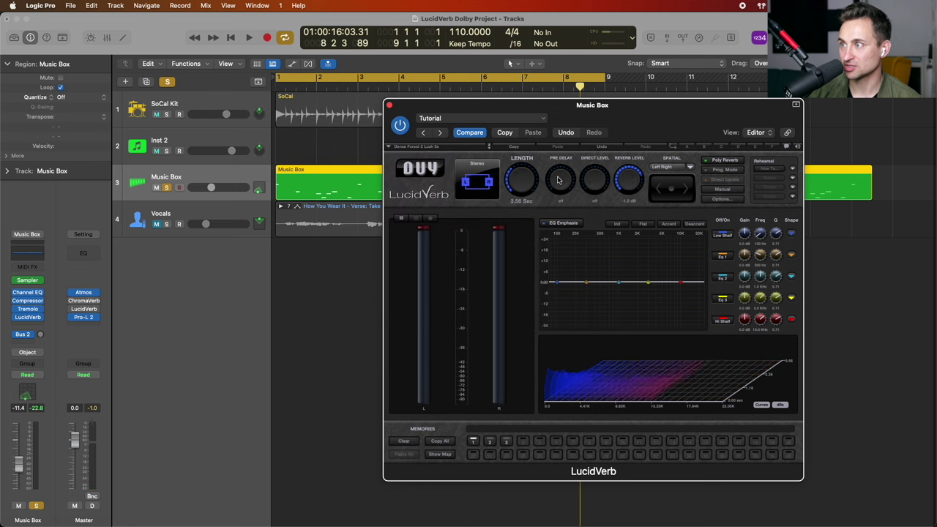
key(space)
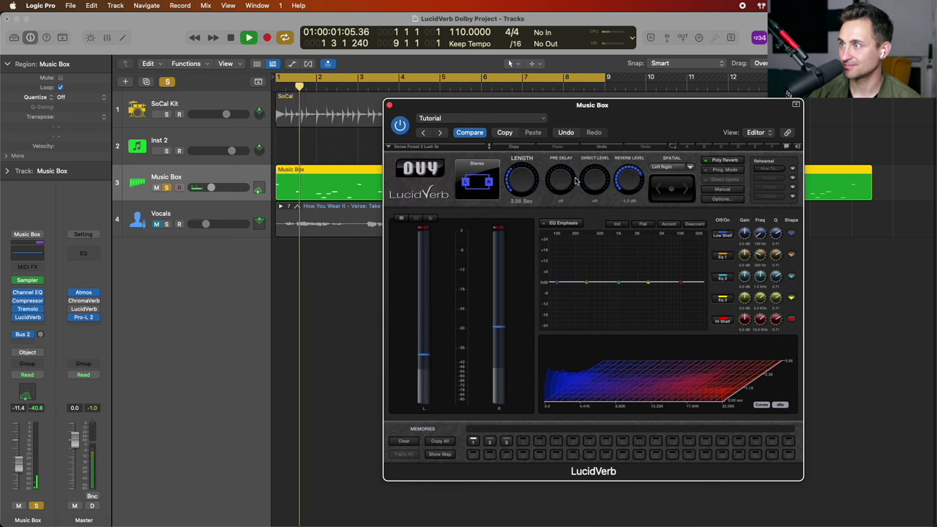
click(599, 126)
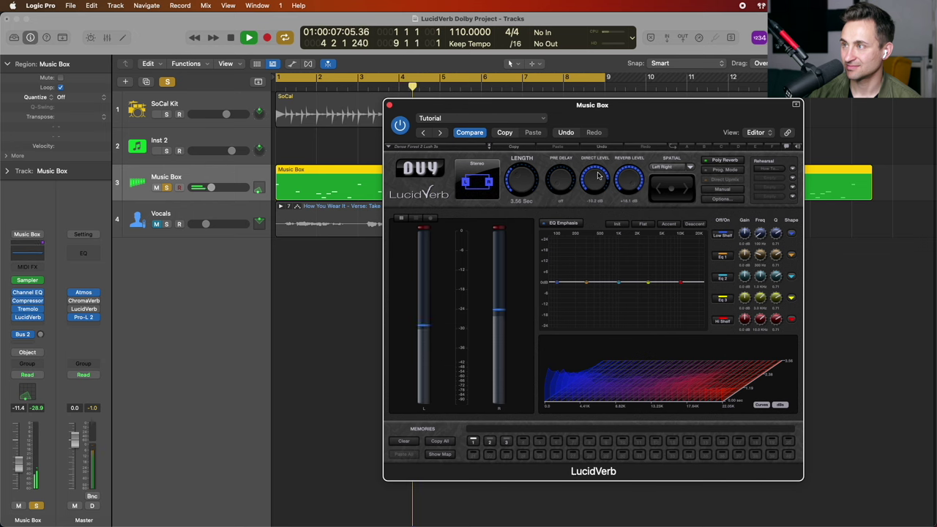
drag(599, 176, 597, 181)
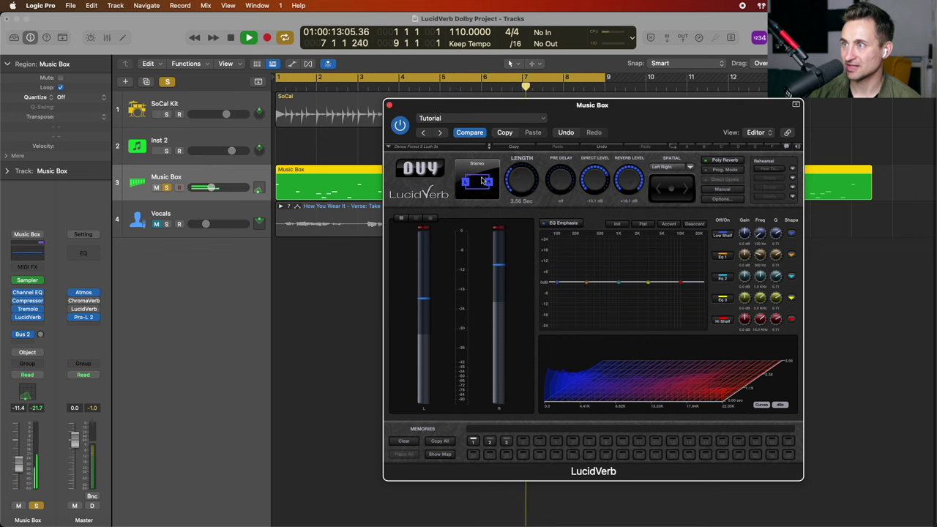
- Browse the reverb preset list without choosing one, then stop playback
click(389, 146)
mouse_move(442, 250)
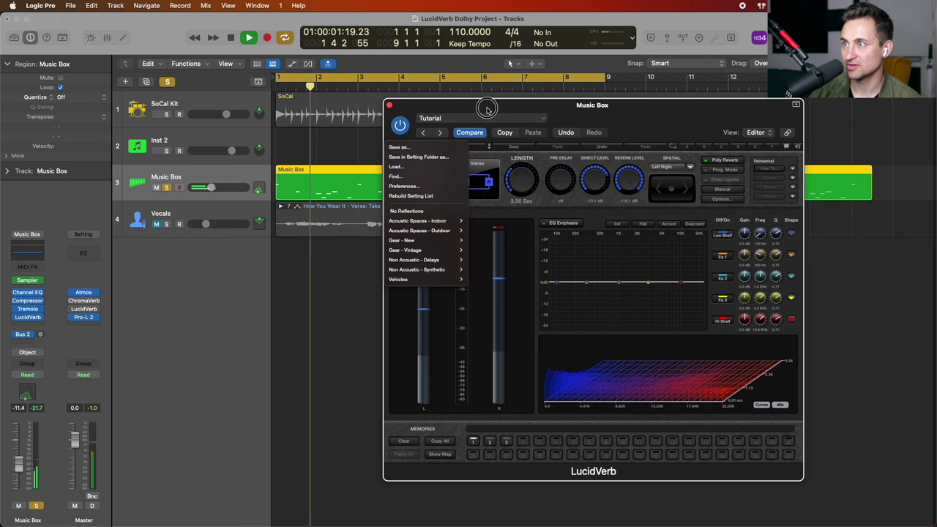
click(469, 171)
key(space)
- Load Spring Type 2 3s from Gear - Vintage and rebalance it: reverb near +4.0 dB, direct about -28 dB
click(431, 148)
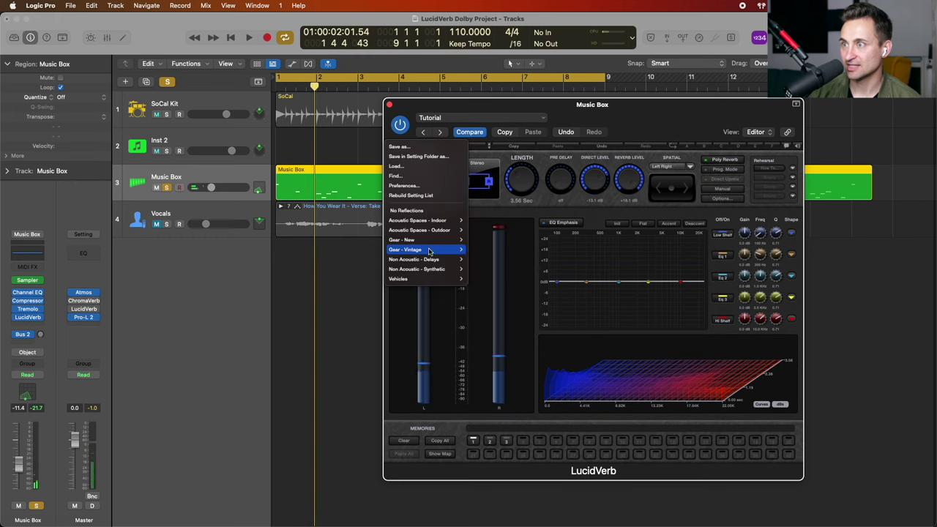
mouse_move(427, 245)
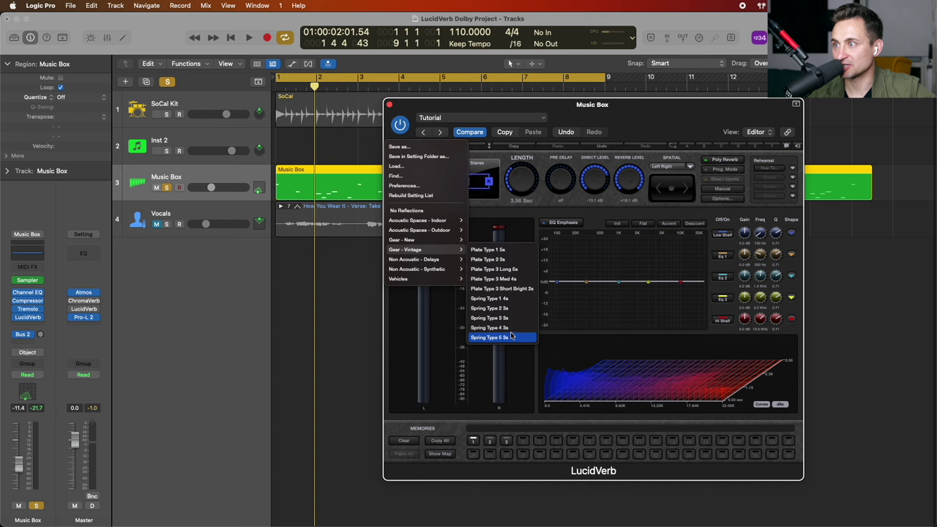
click(512, 309)
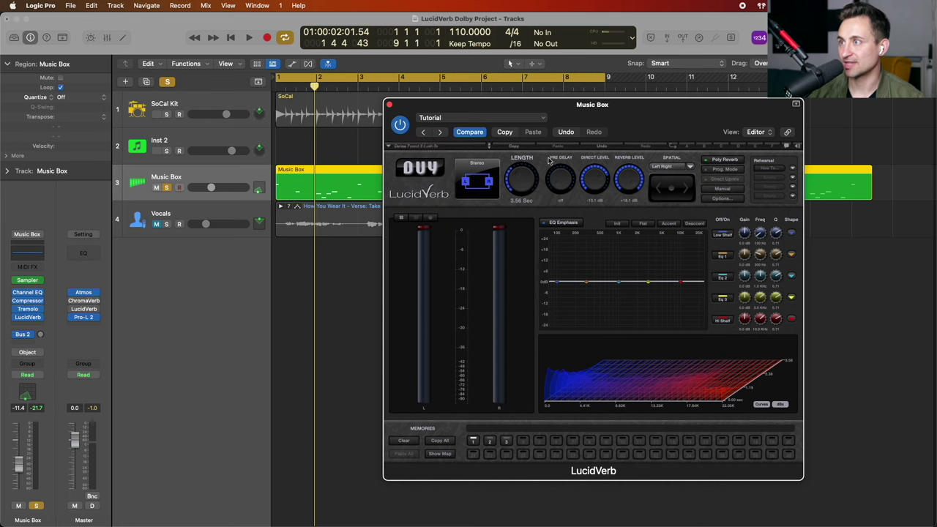
key(space)
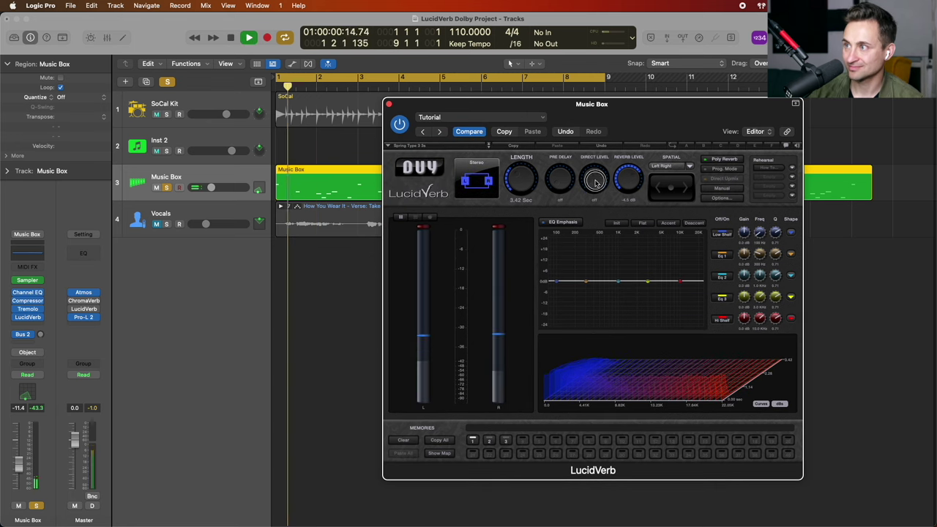
drag(593, 170, 594, 160)
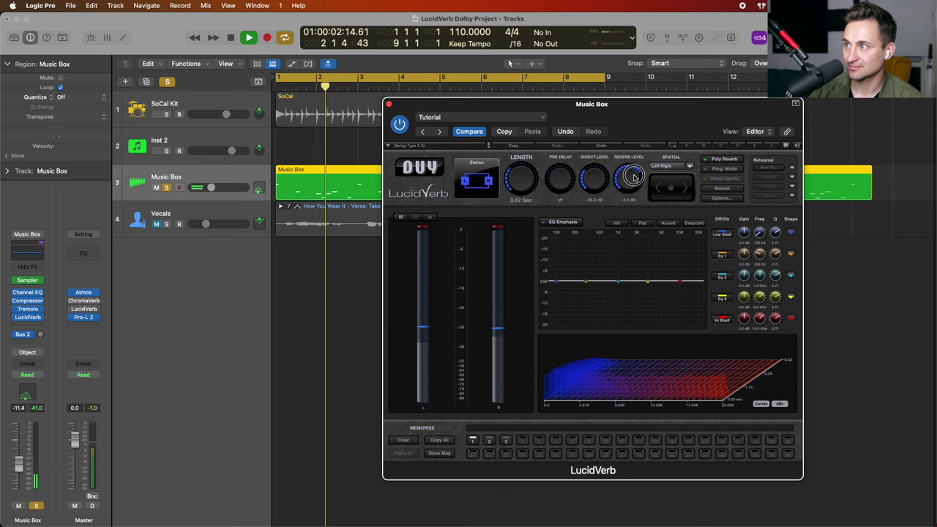
drag(628, 178, 620, 202)
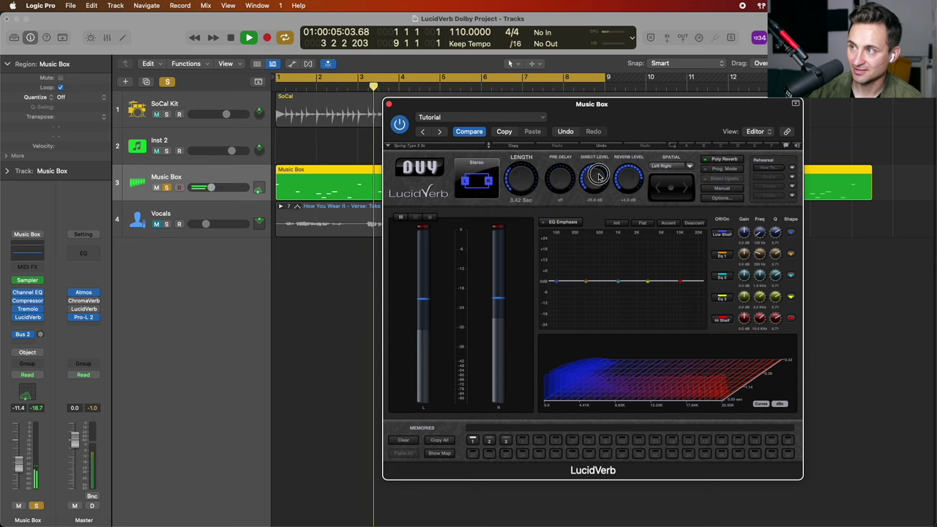
drag(598, 176, 599, 185)
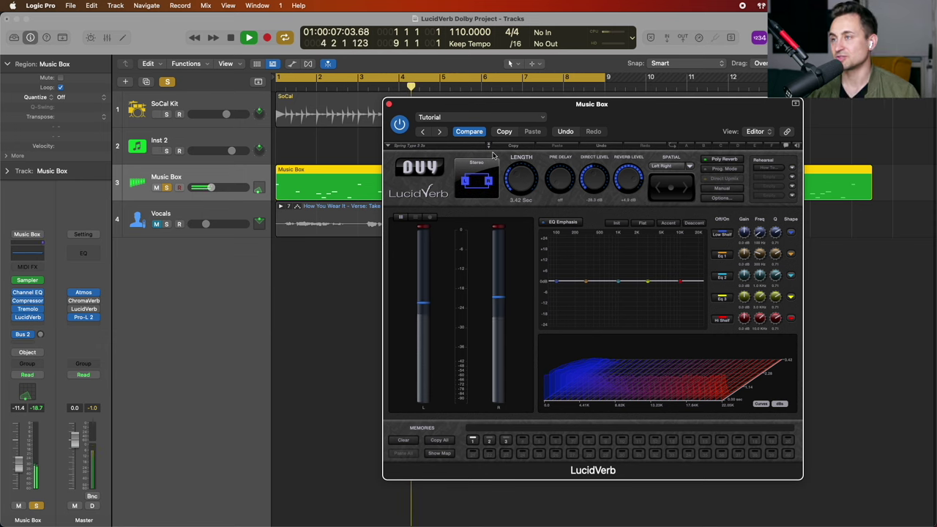
key(space)
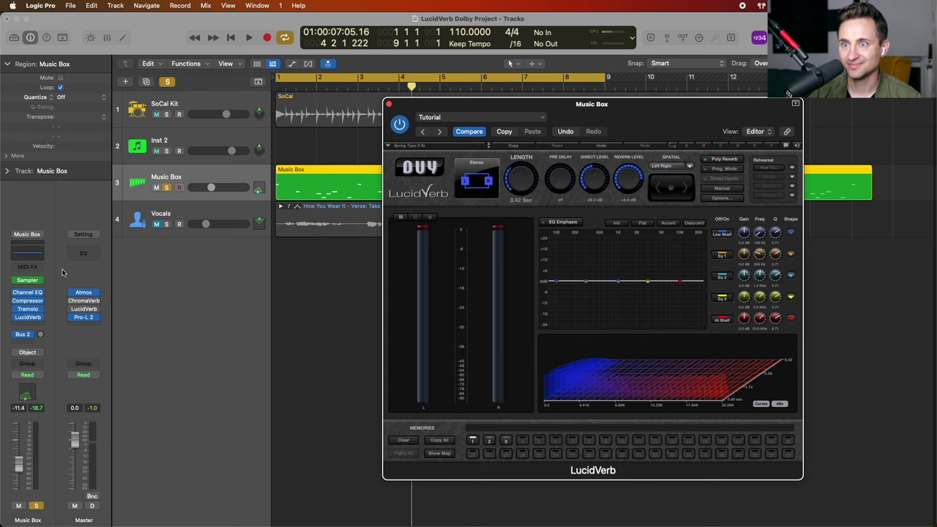
- Insert stereo ChromaVerb after LucidVerb, close it, then swap in stereo SilverVerb
click(31, 326)
mouse_move(69, 352)
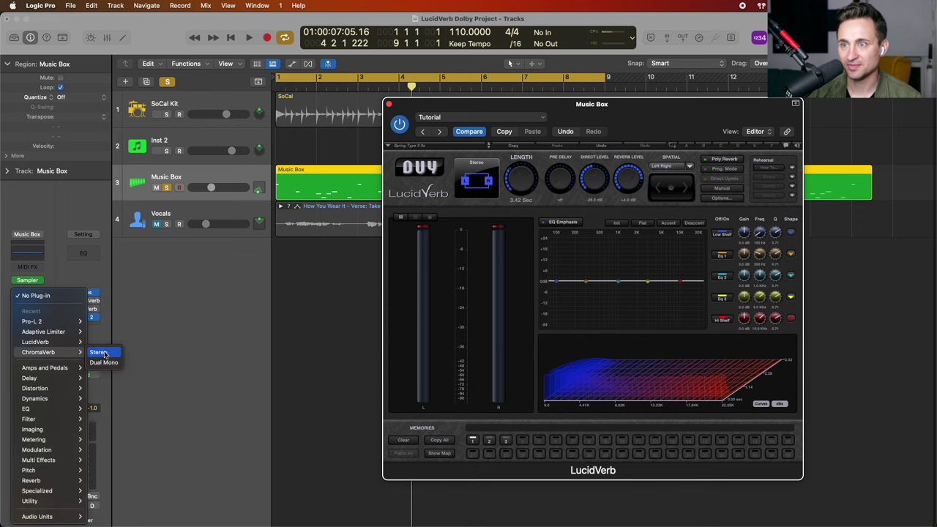
click(112, 352)
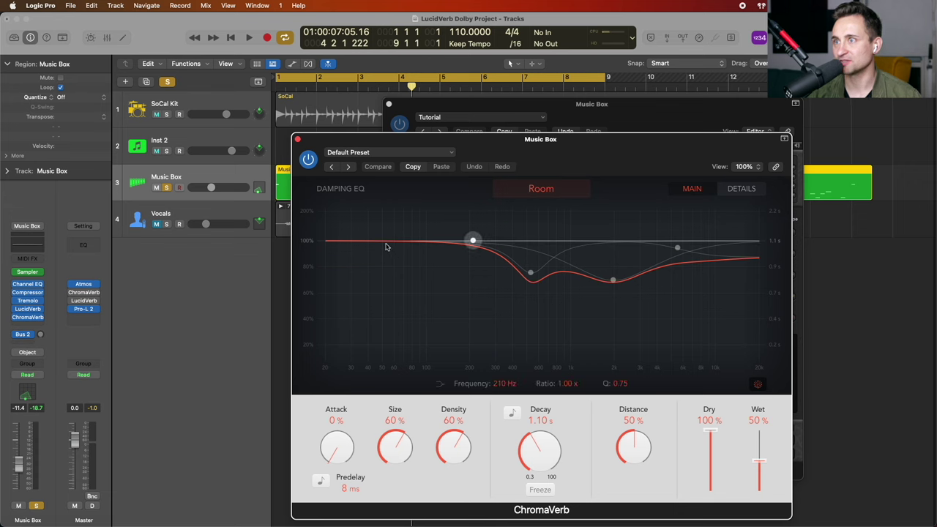
click(298, 139)
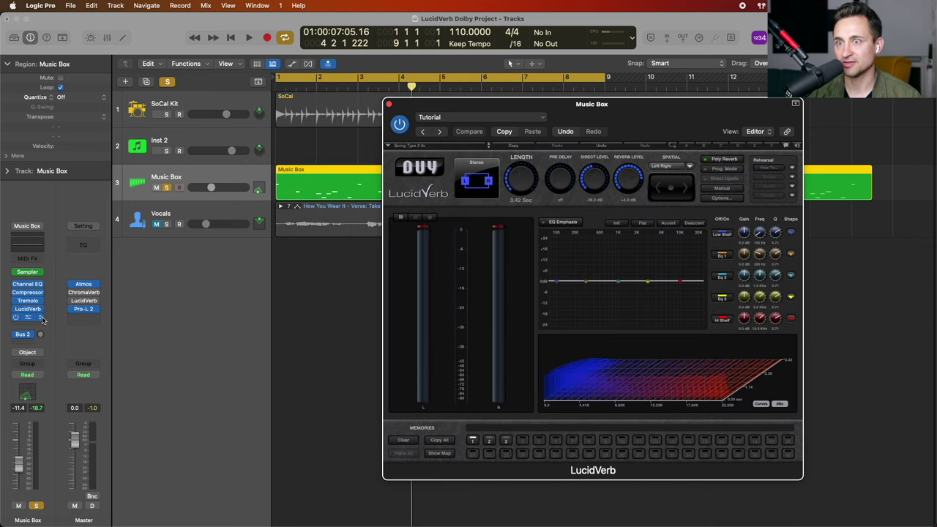
click(42, 320)
mouse_move(72, 480)
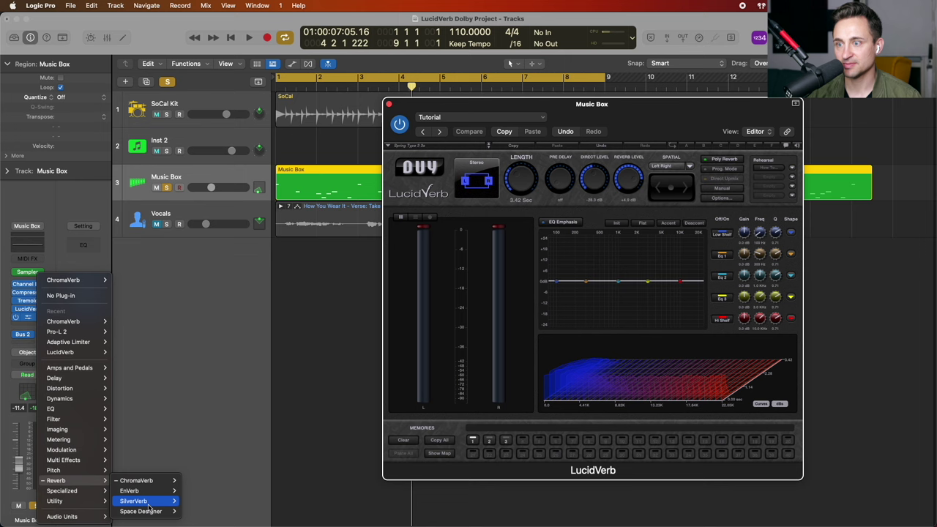
mouse_move(151, 500)
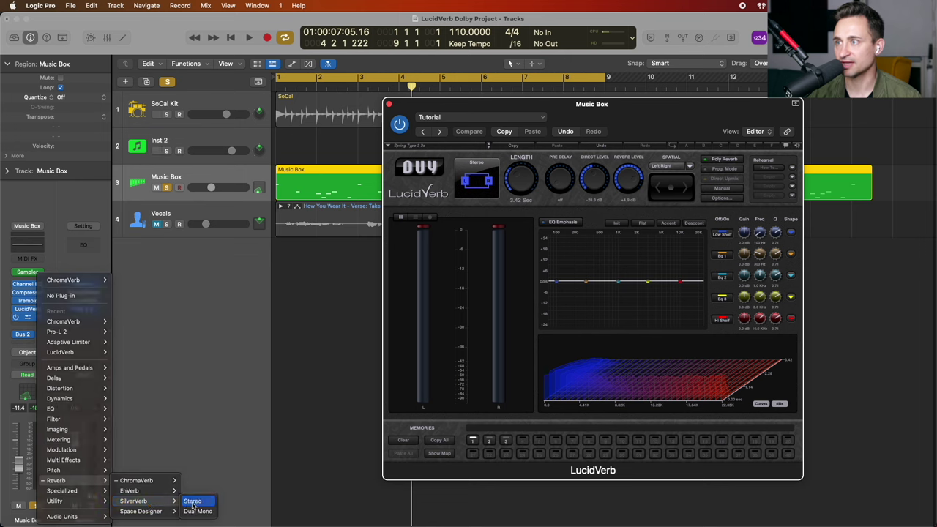
click(192, 502)
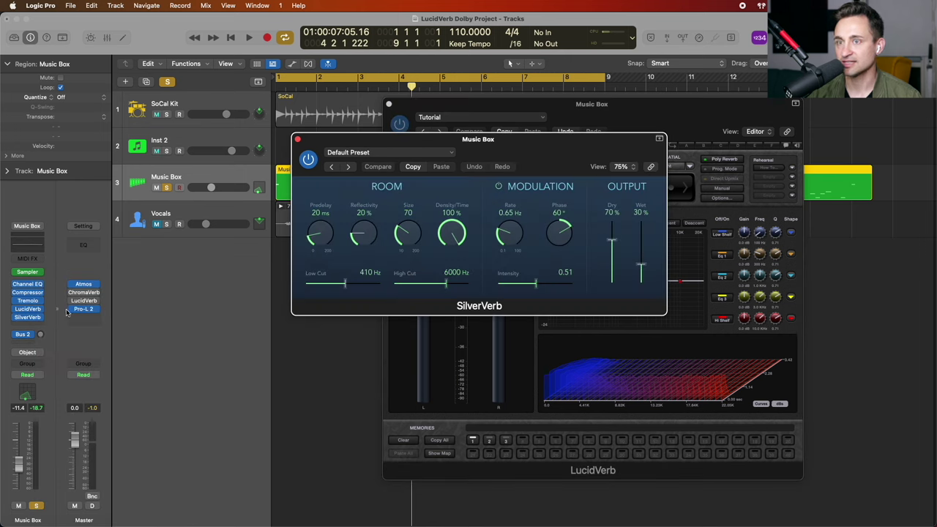
- Swap that insert to Space Designer, then EnVerb (Stereo), and close the EnVerb window
click(41, 325)
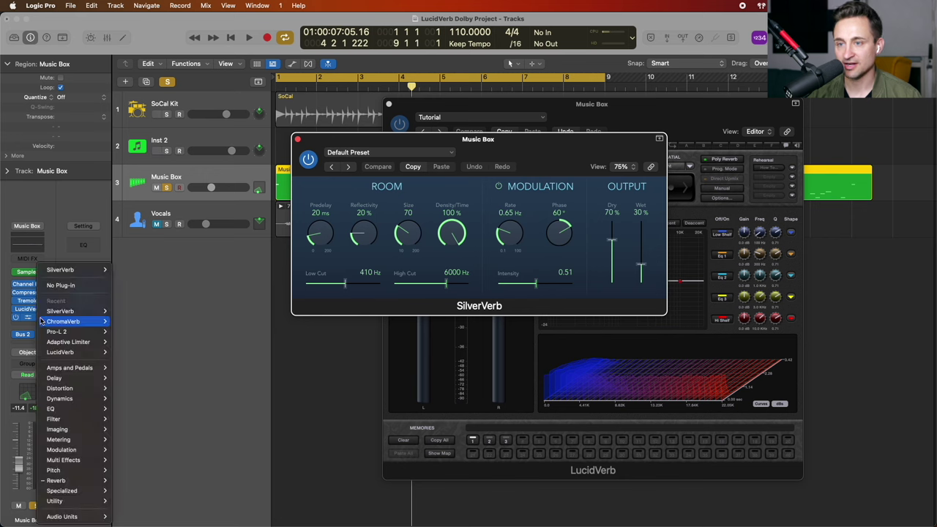
mouse_move(72, 479)
mouse_move(150, 508)
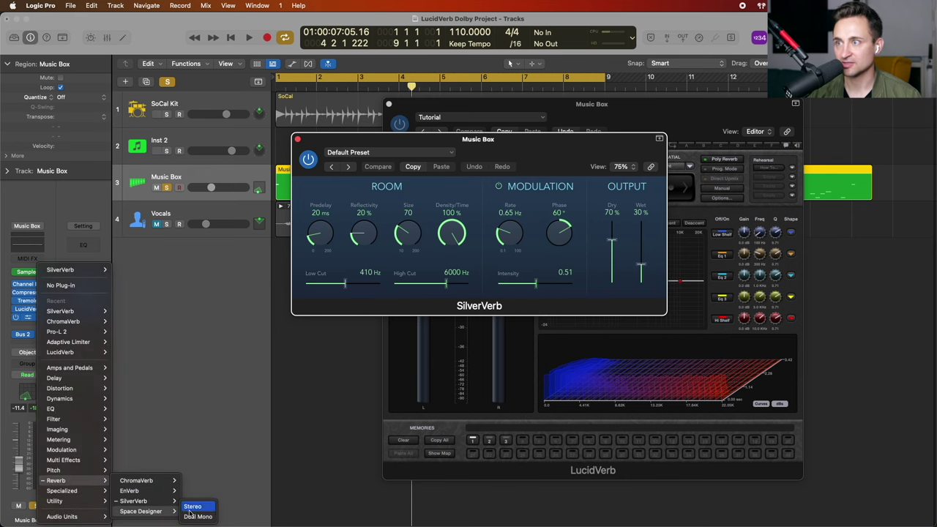
click(193, 505)
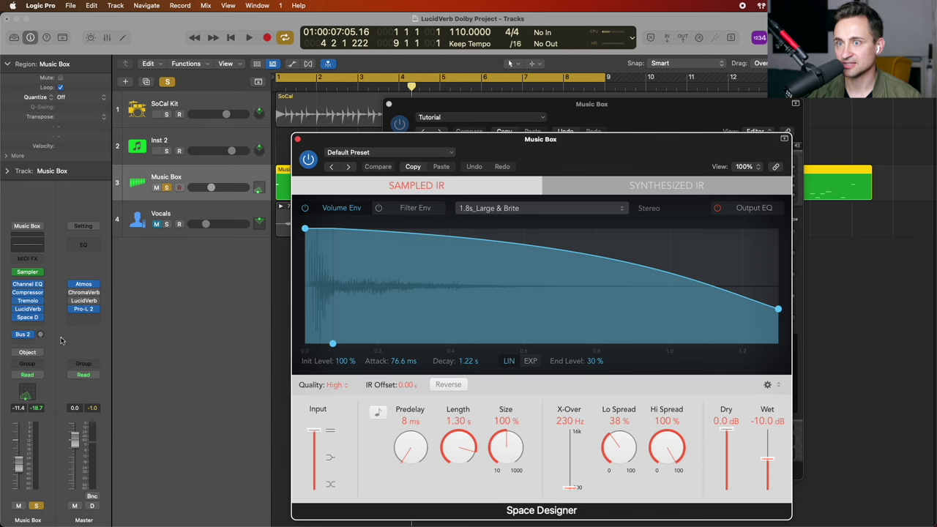
click(40, 319)
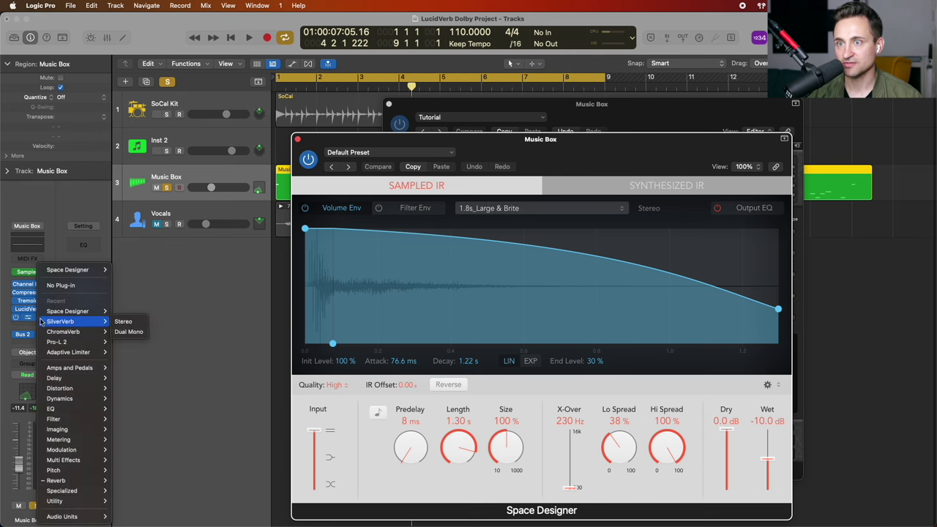
mouse_move(73, 316)
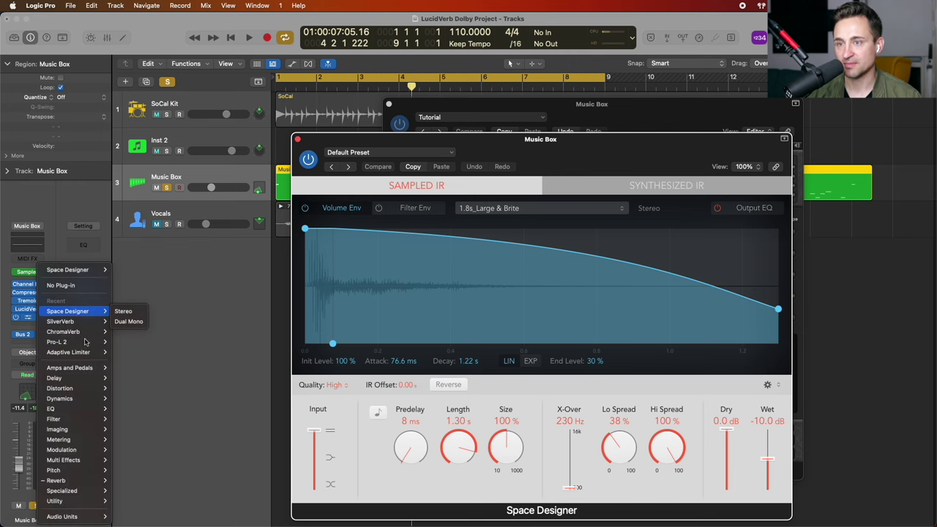
mouse_move(73, 481)
mouse_move(142, 496)
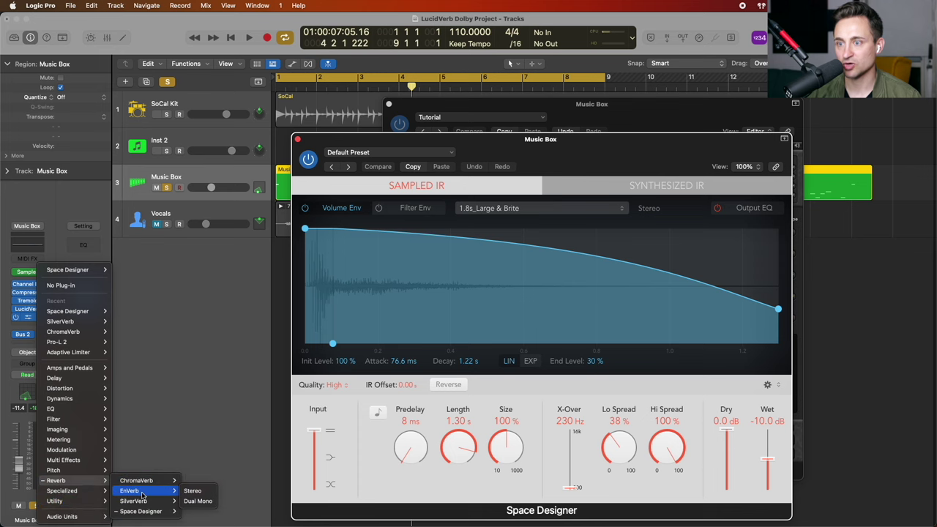
click(188, 491)
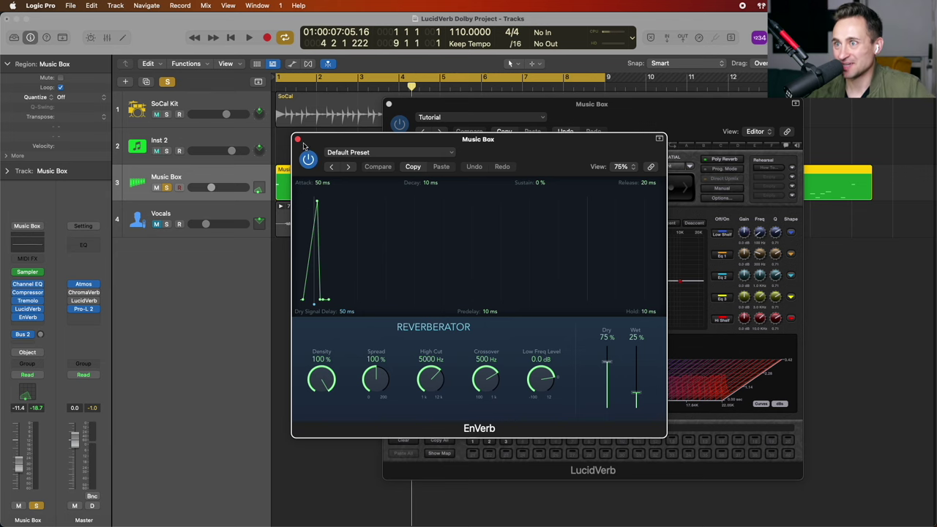
click(297, 138)
- Play the song and raise LucidVerb's direct level to about -14 dB on Music Box
drag(540, 107, 539, 107)
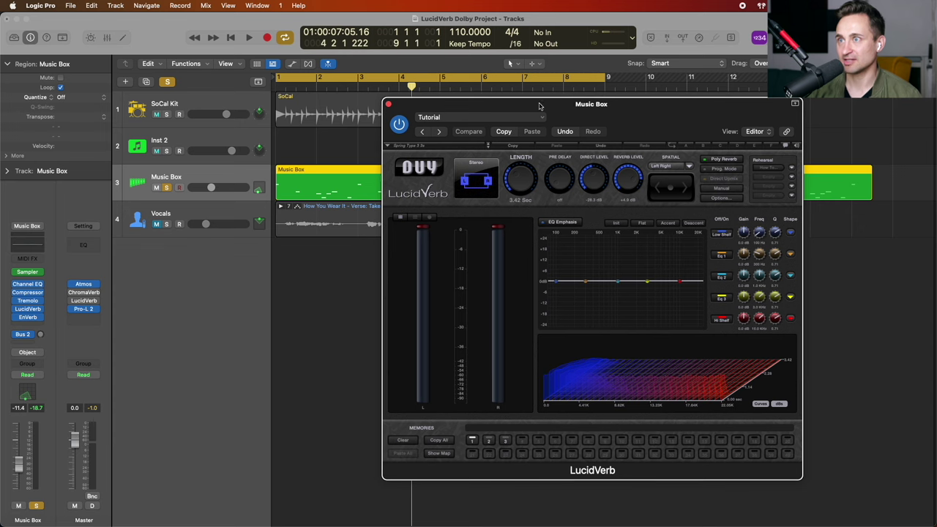
click(291, 90)
key(space)
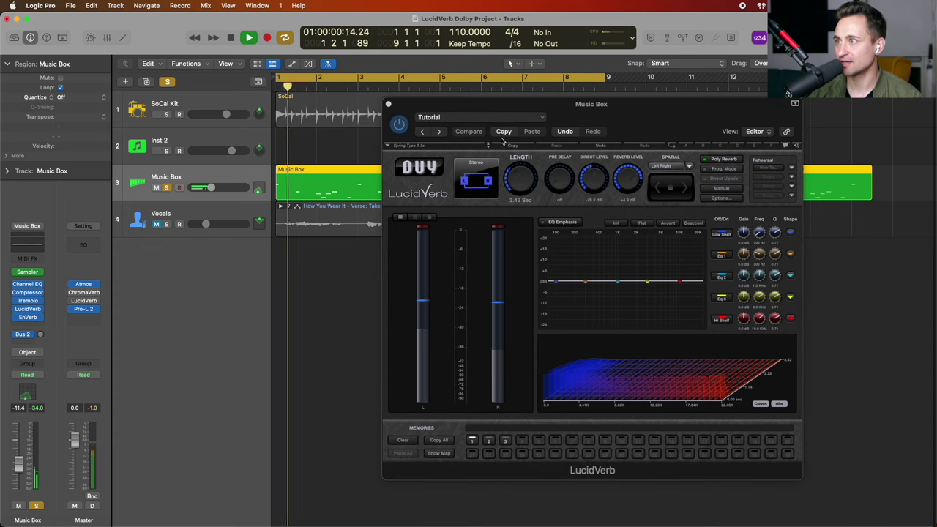
click(628, 173)
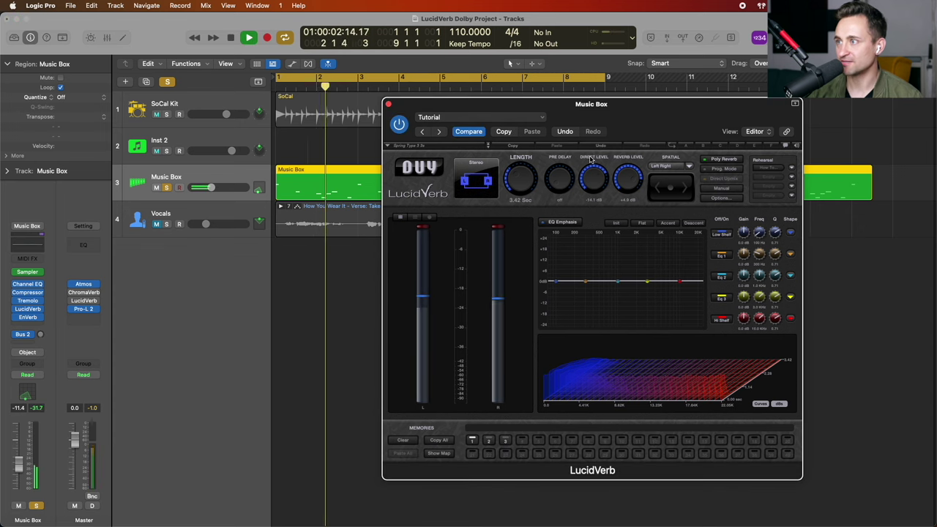
drag(594, 178, 594, 173)
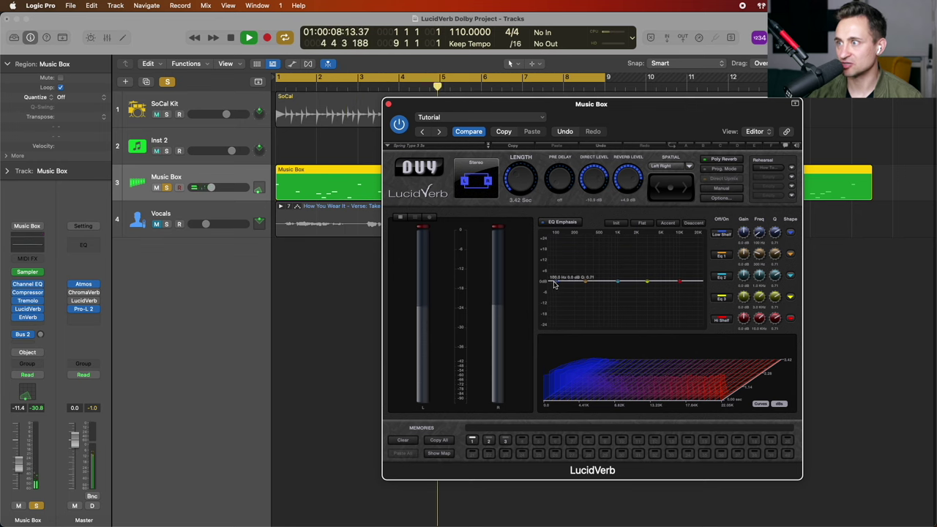
mouse_move(553, 285)
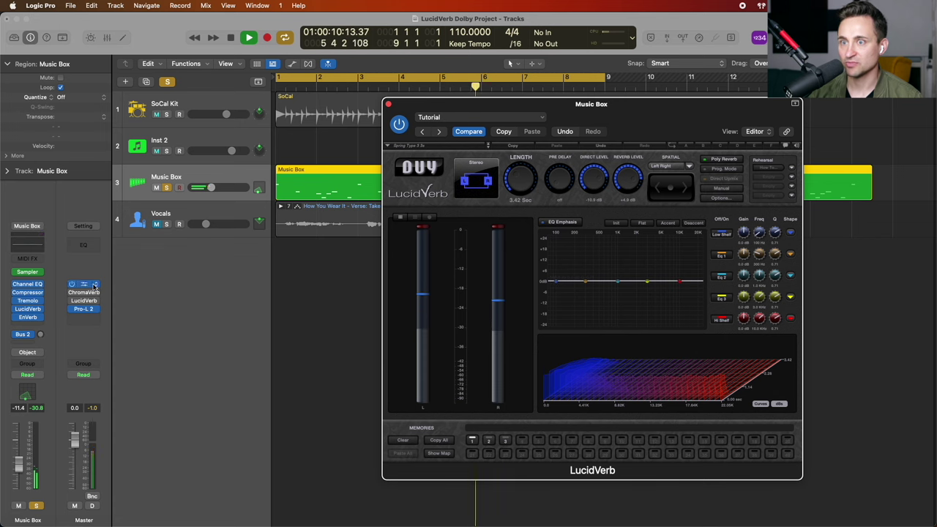
key(space)
- Inspect the Bus 2 reverb send's options and close them without changes
click(27, 330)
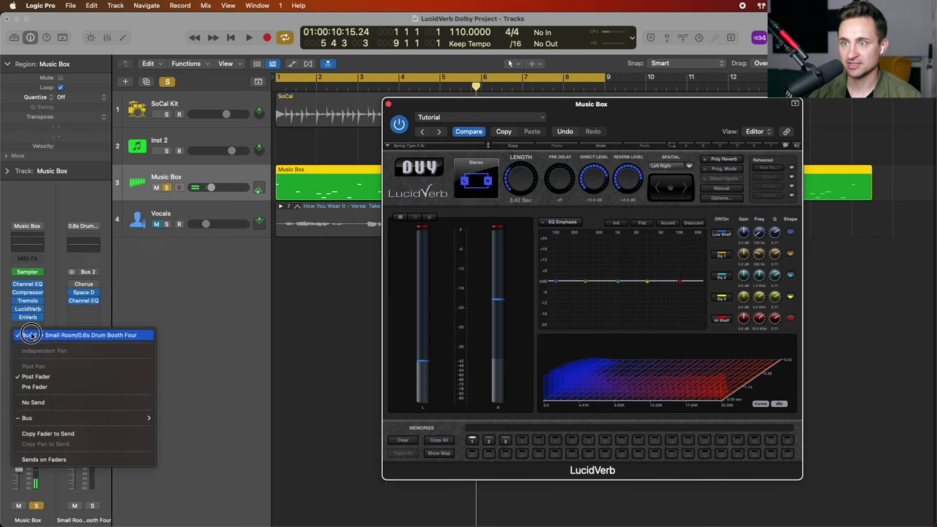
click(28, 326)
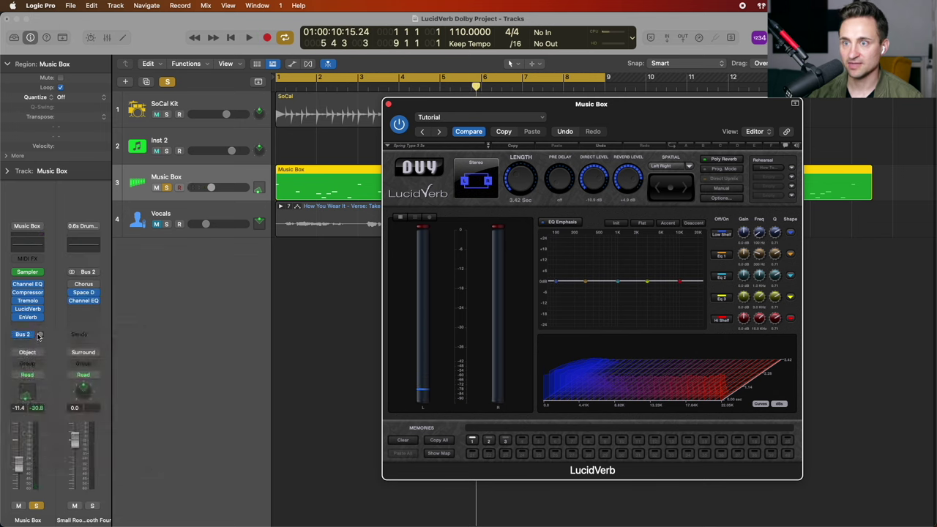
click(30, 333)
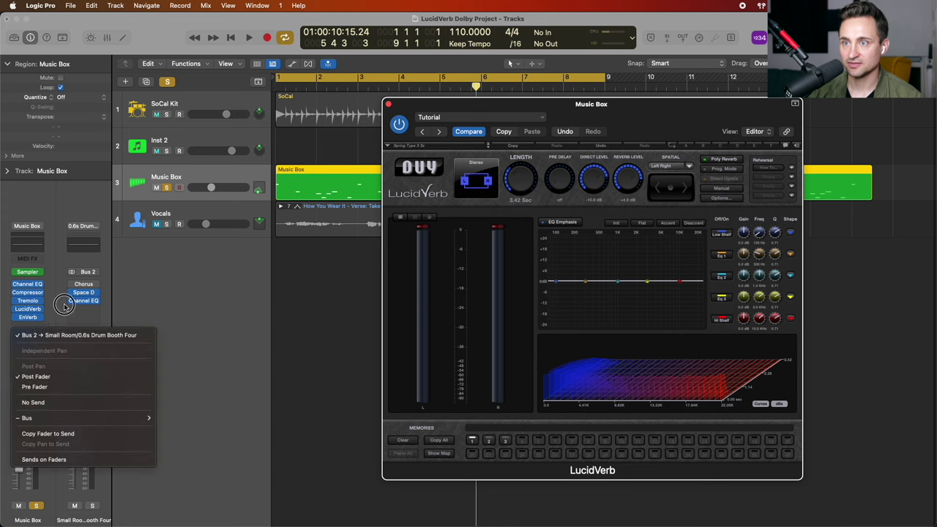
click(64, 304)
- Band-limit the drum booth return's Channel EQ to about 600 Hz–2620 Hz, then check Space Designer
click(84, 301)
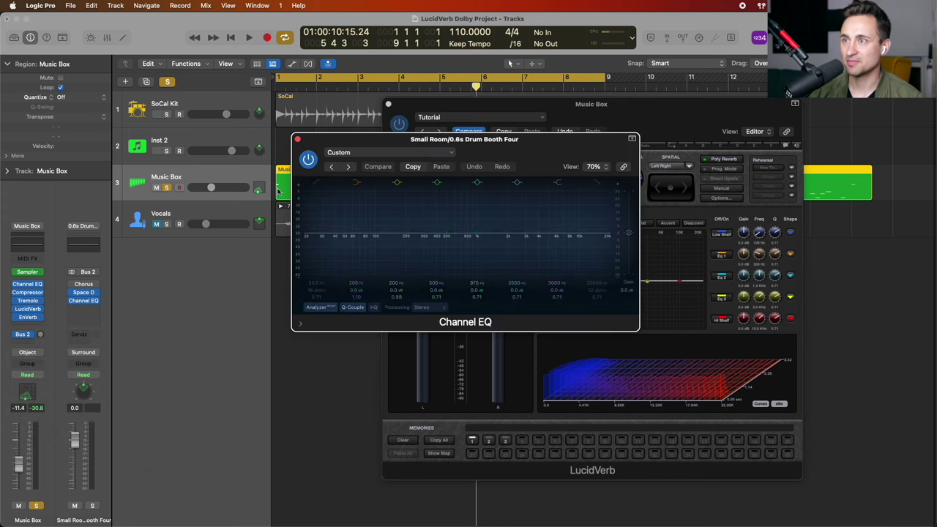
drag(307, 236, 461, 236)
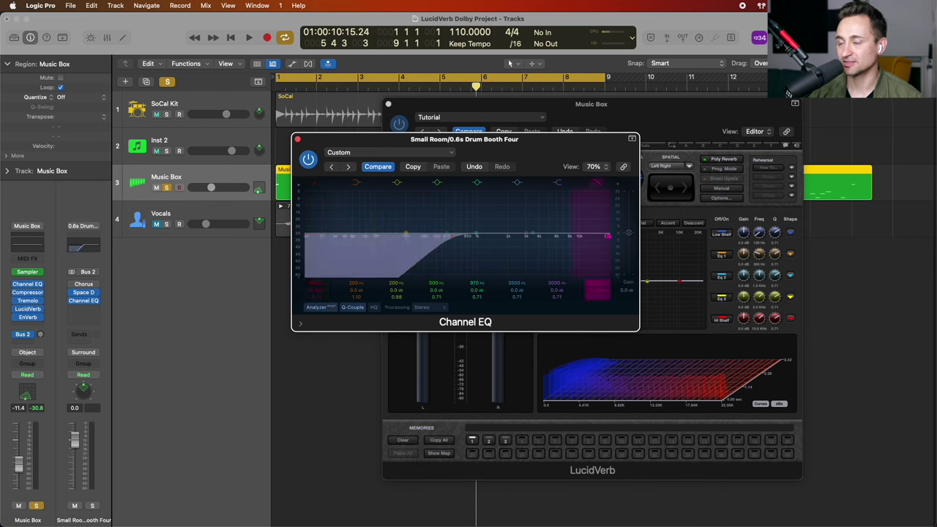
drag(606, 235, 483, 236)
click(597, 289)
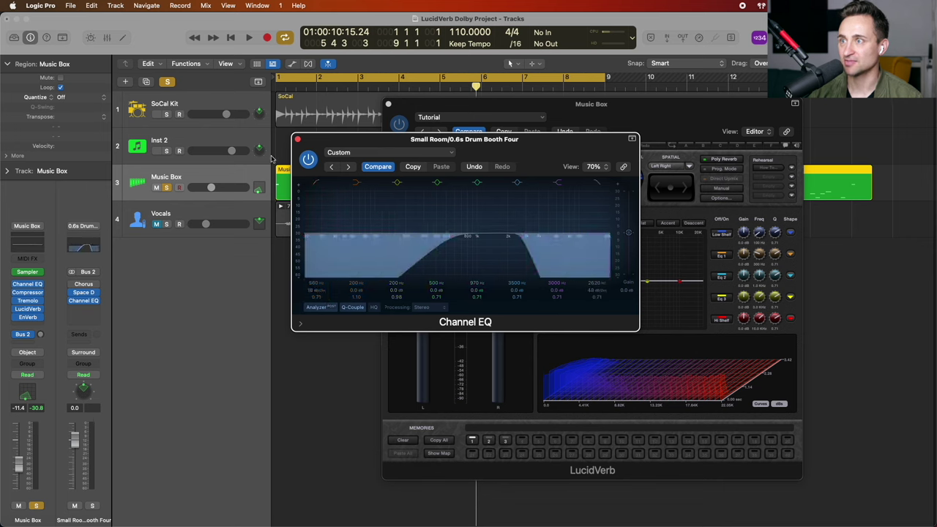
click(298, 139)
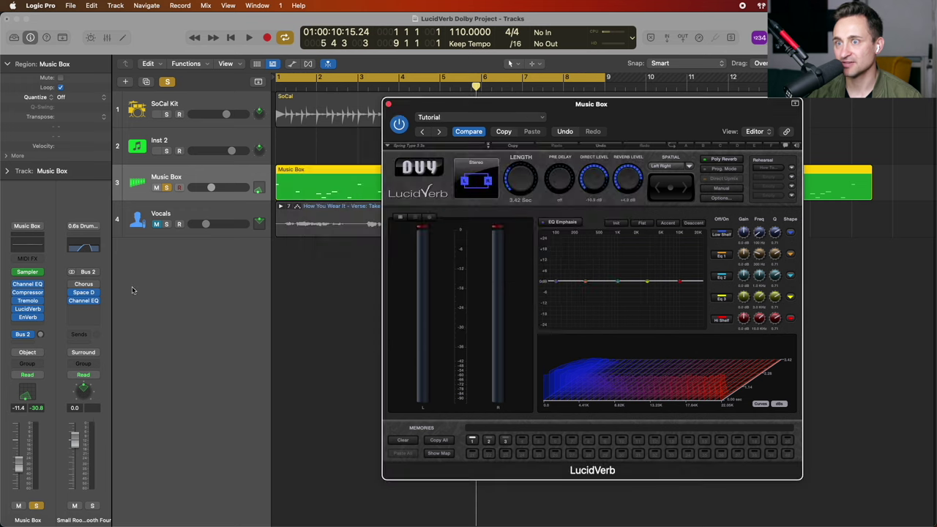
click(84, 292)
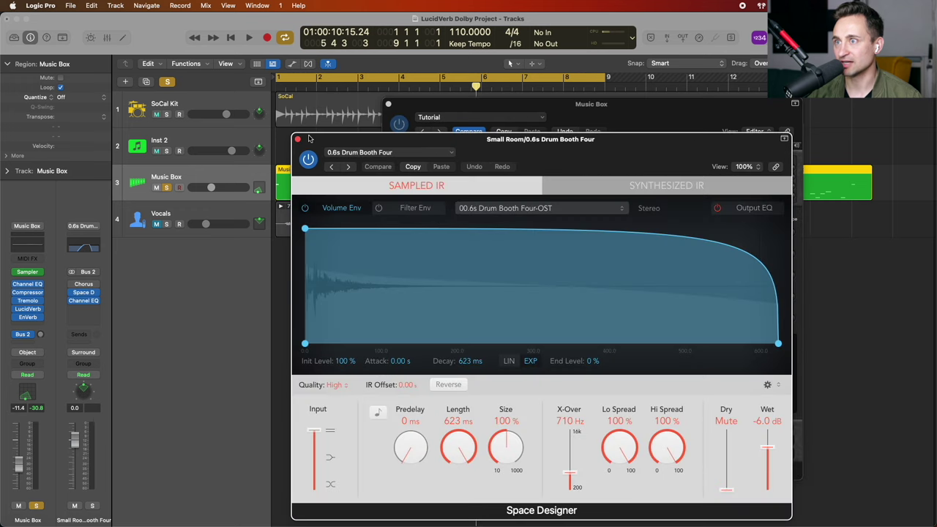
click(297, 139)
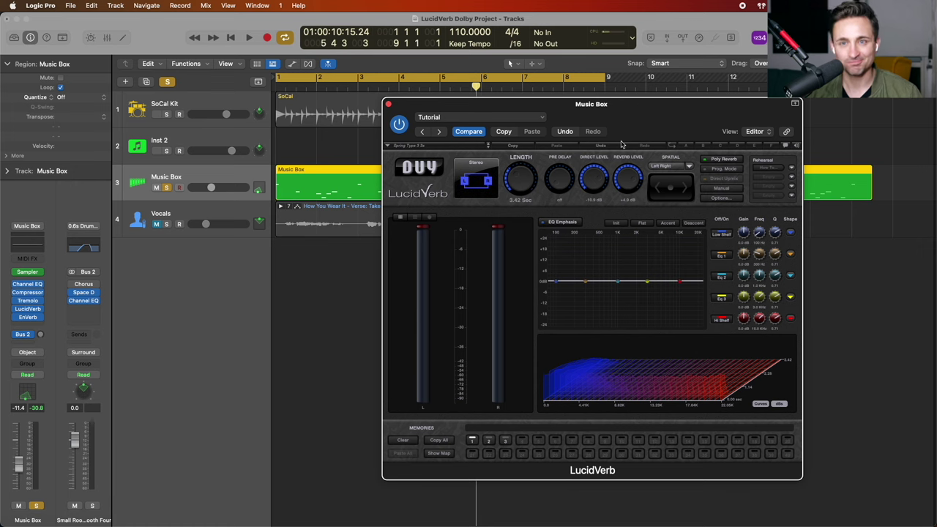
- Glance at the LucidVerb preset list without choosing one, then shift the plugin window left and up
drag(453, 108, 454, 107)
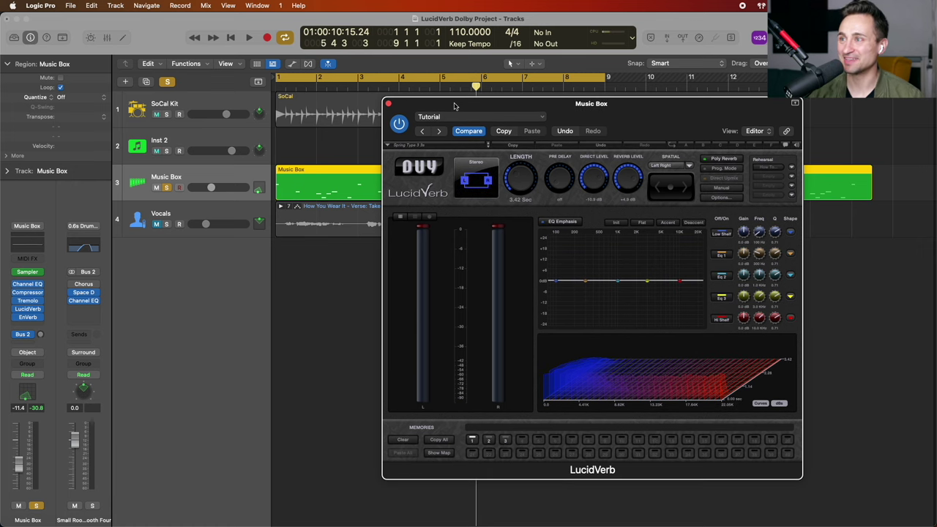
click(434, 148)
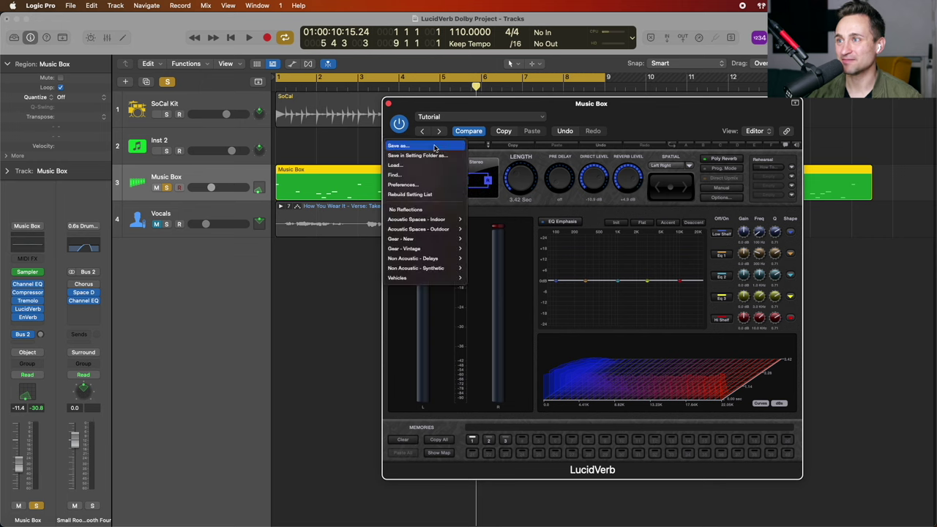
click(422, 108)
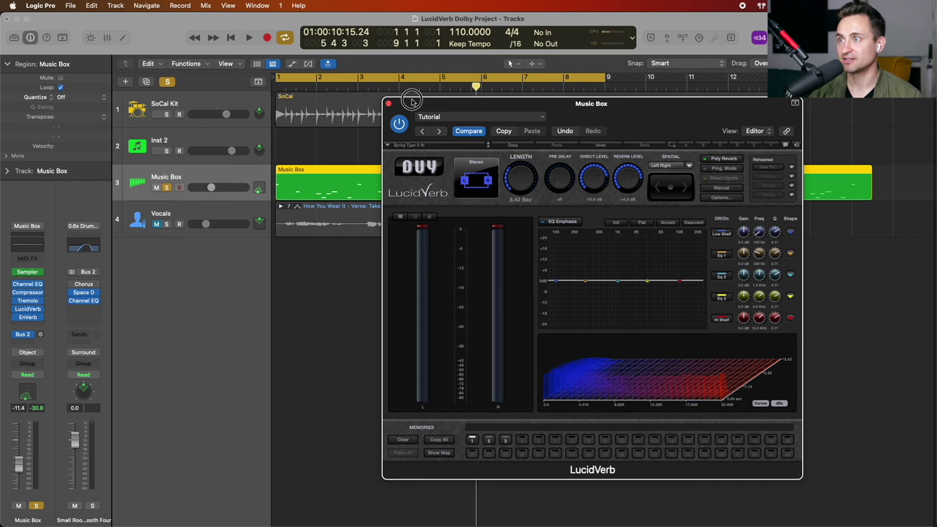
drag(411, 101, 369, 98)
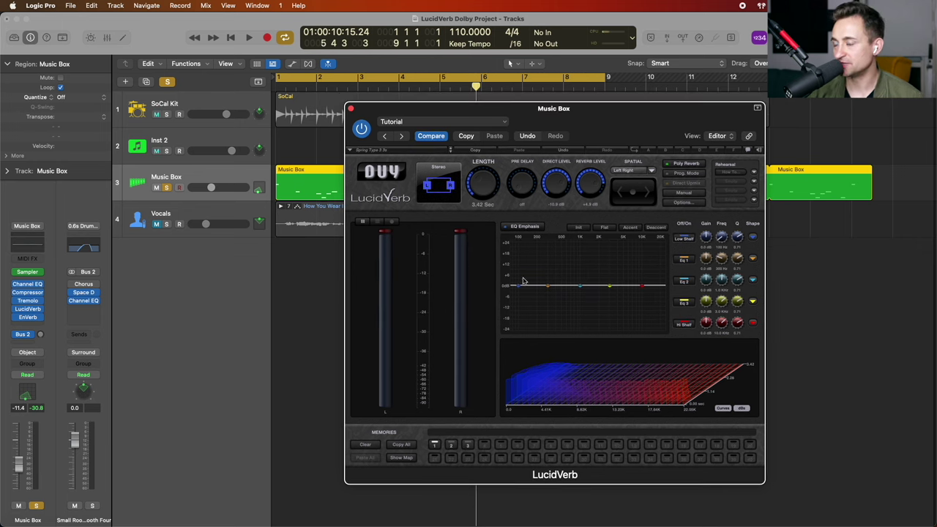
- While playing, sweep the reverb EQ: low shelf to 1 kHz at -24 dB, high shelf near 4.8 kHz, -14 dB
drag(522, 288, 519, 313)
drag(642, 286, 657, 323)
key(space)
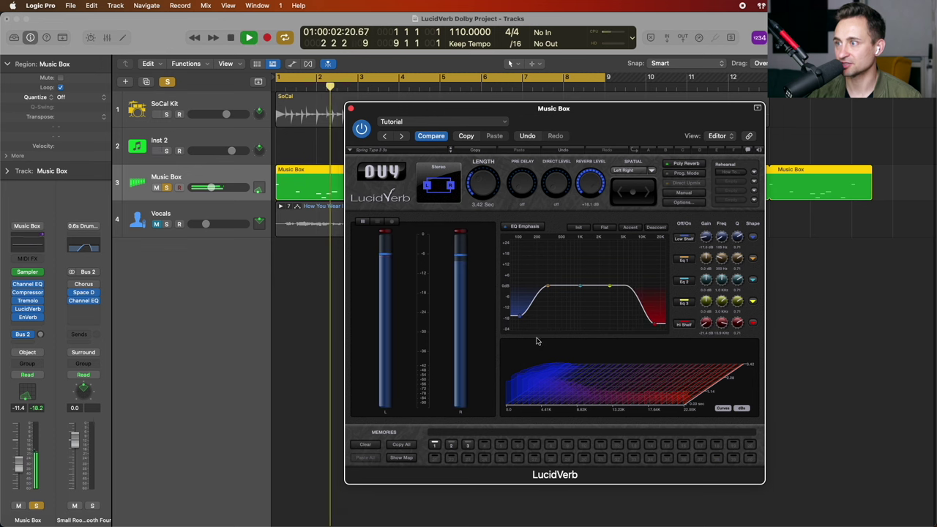
drag(518, 317, 586, 342)
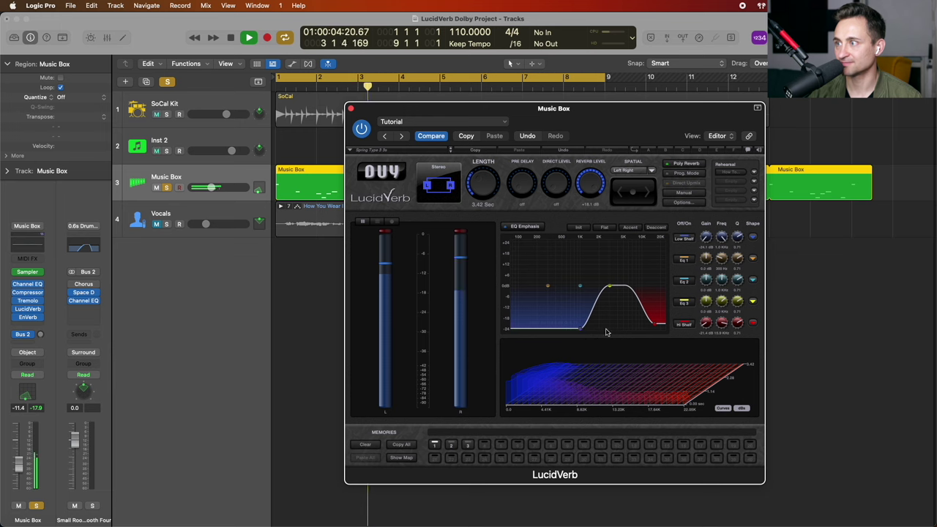
mouse_move(657, 322)
mouse_down()
mouse_move(621, 331)
mouse_move(586, 325)
mouse_move(647, 322)
mouse_up()
- Move the low shelf to about 434 Hz, return its gain to 0 dB, then flatten the EQ
drag(580, 328, 558, 332)
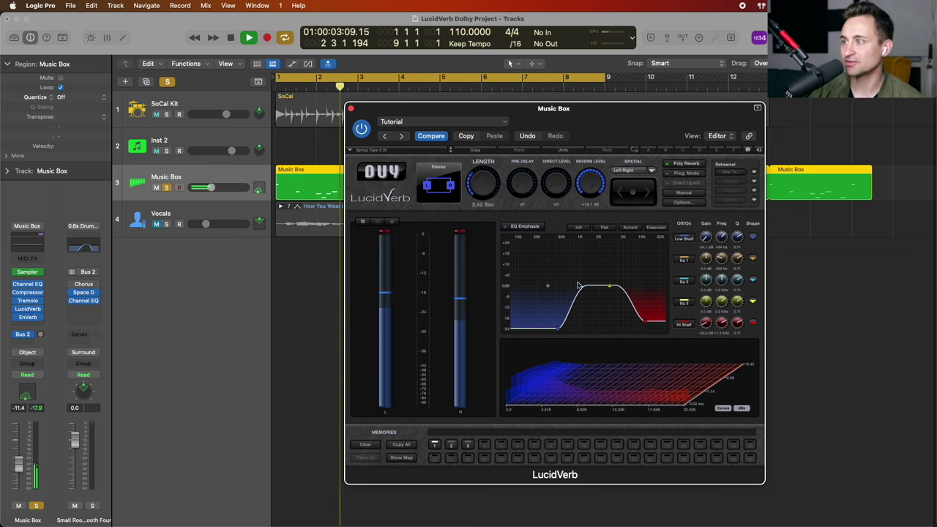
mouse_move(558, 330)
drag(558, 330, 533, 285)
click(605, 228)
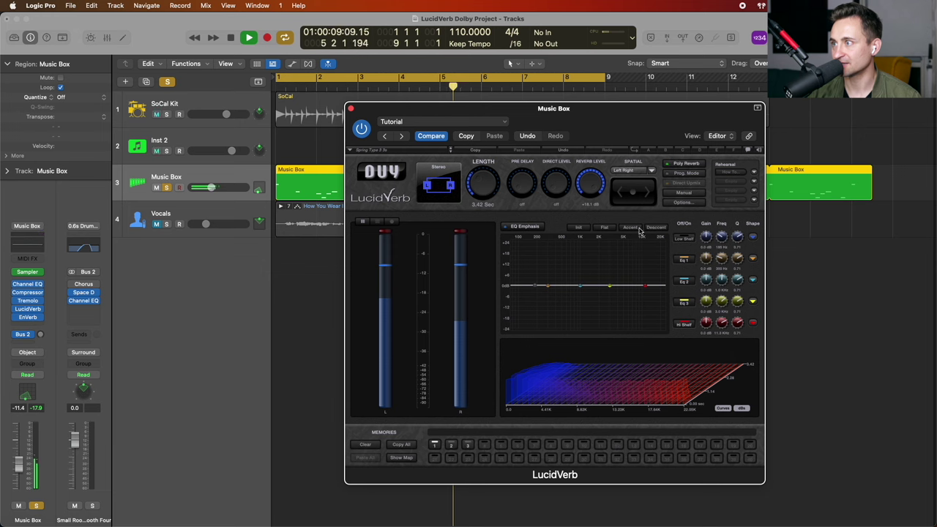
- Initialise the EQ bands, set the low shelf shape to Square and boost its gain to about +13 dB
click(600, 228)
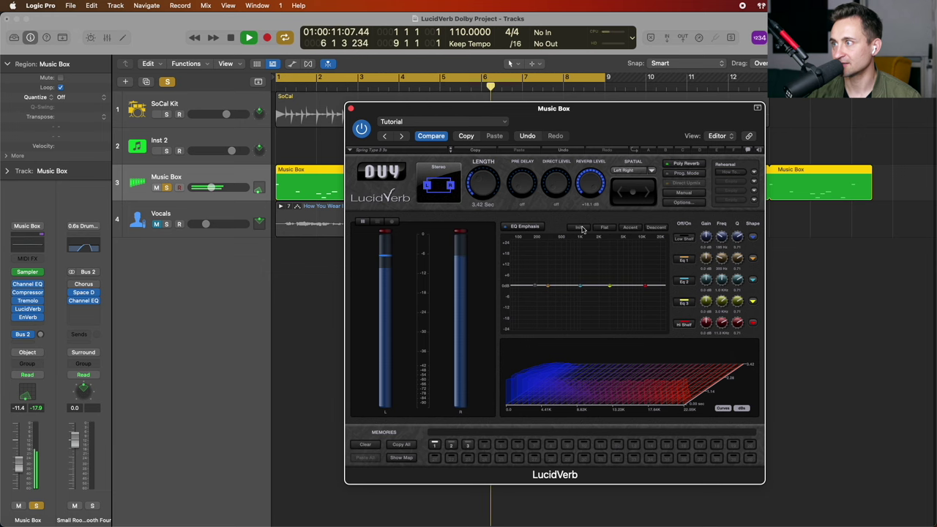
click(754, 239)
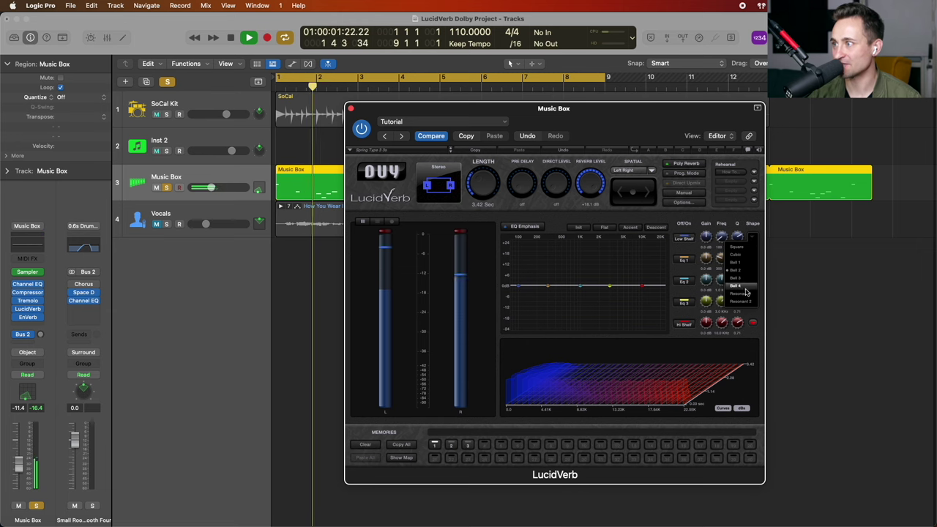
click(753, 249)
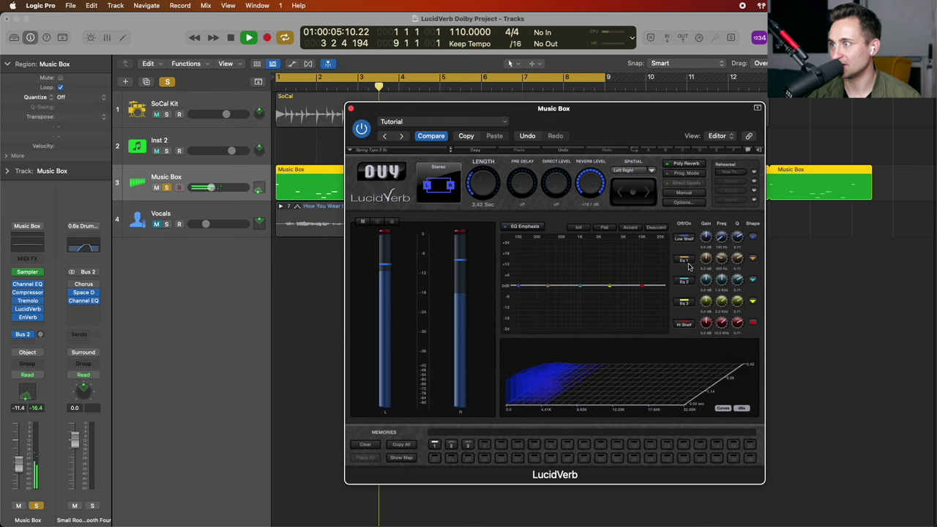
click(526, 313)
drag(706, 236, 709, 217)
- Audition Cubic and Resonant 1 low-shelf shapes, return to a plain shelf near 86 Hz, and stop playback
click(753, 237)
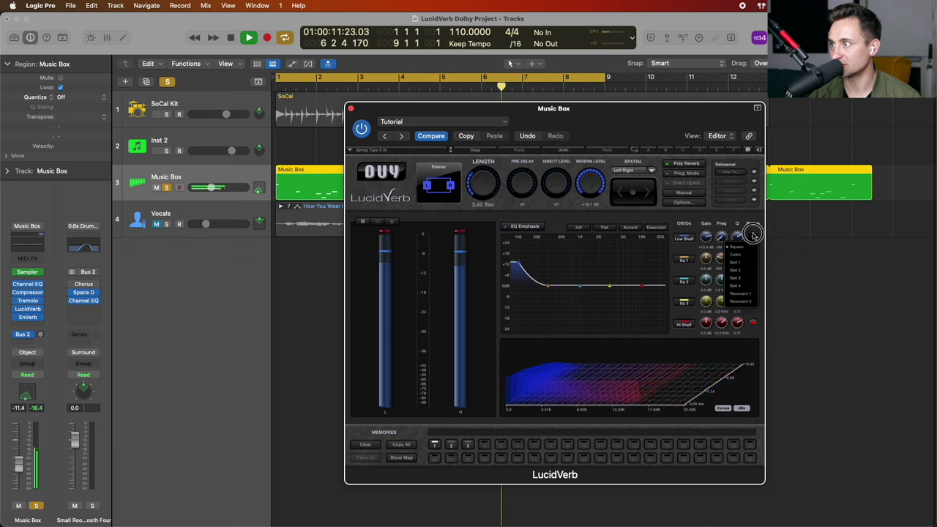
click(744, 258)
click(753, 237)
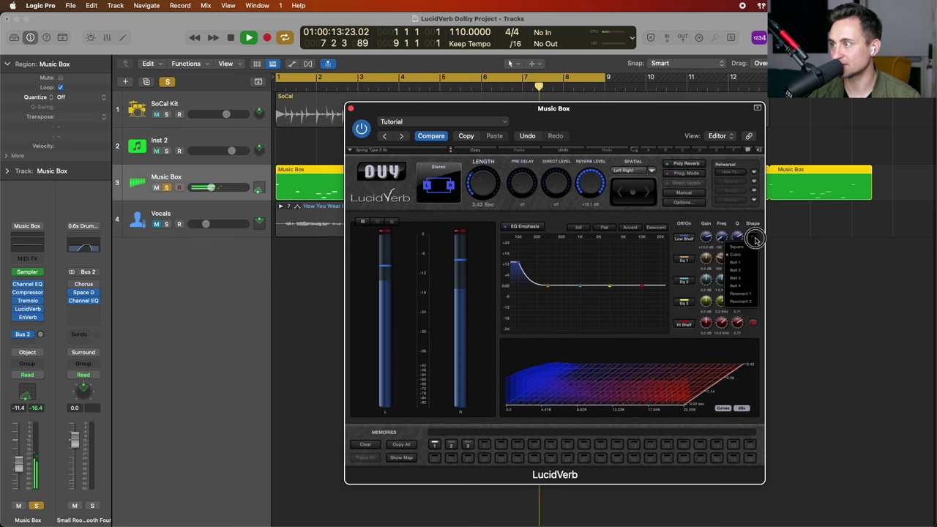
click(745, 292)
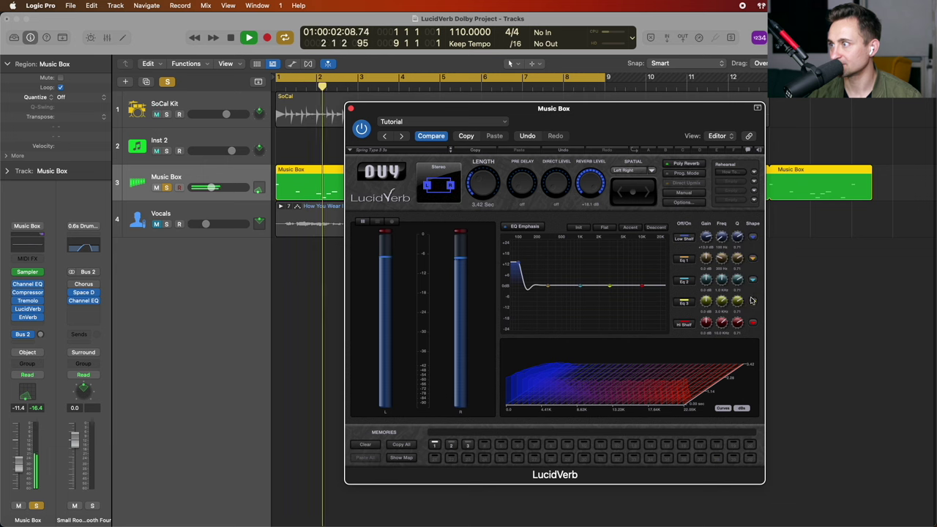
click(753, 241)
click(747, 281)
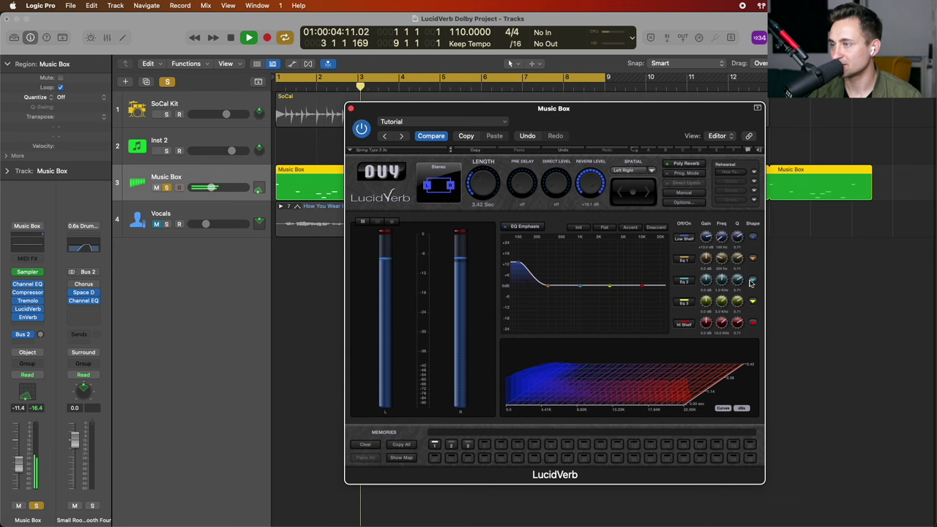
drag(515, 263, 521, 286)
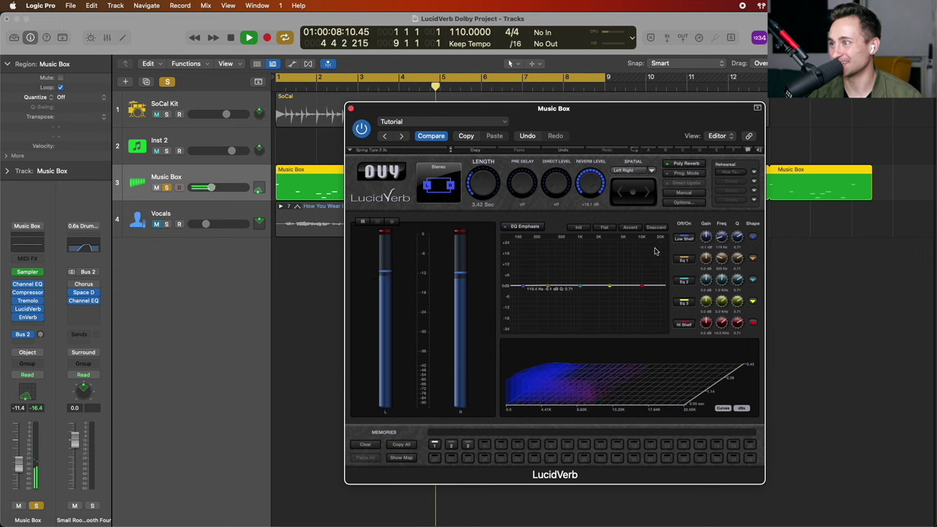
key(space)
- Return to the song start and browse the Acoustic Spaces - Indoor preset submenus without loading a preset
click(314, 279)
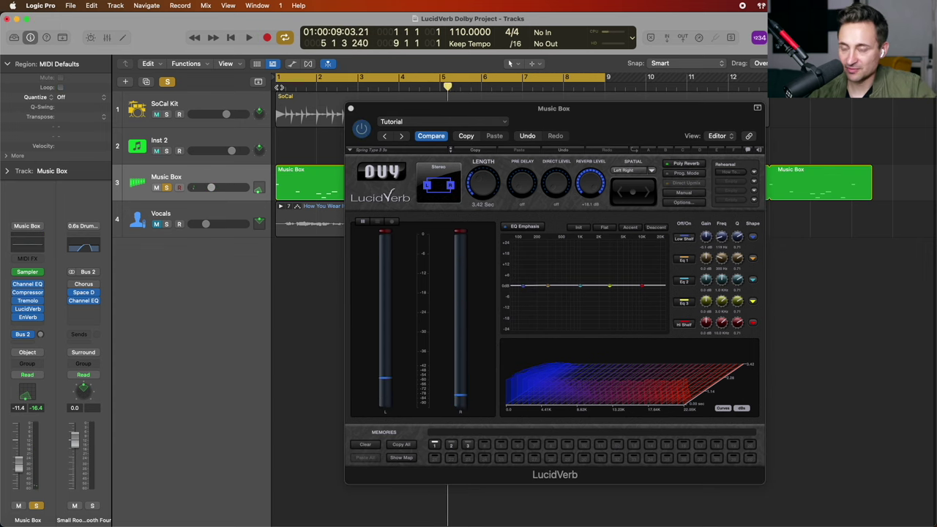
key(Return)
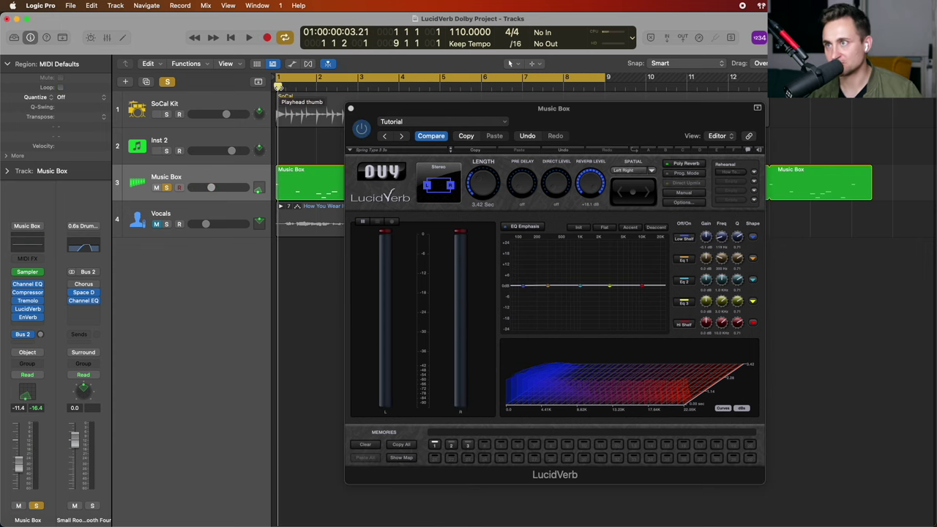
click(383, 150)
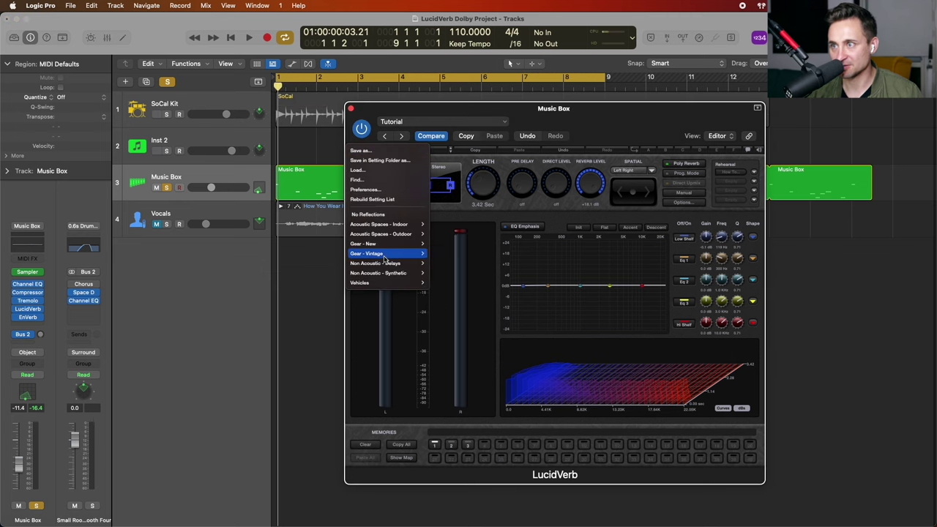
mouse_move(384, 257)
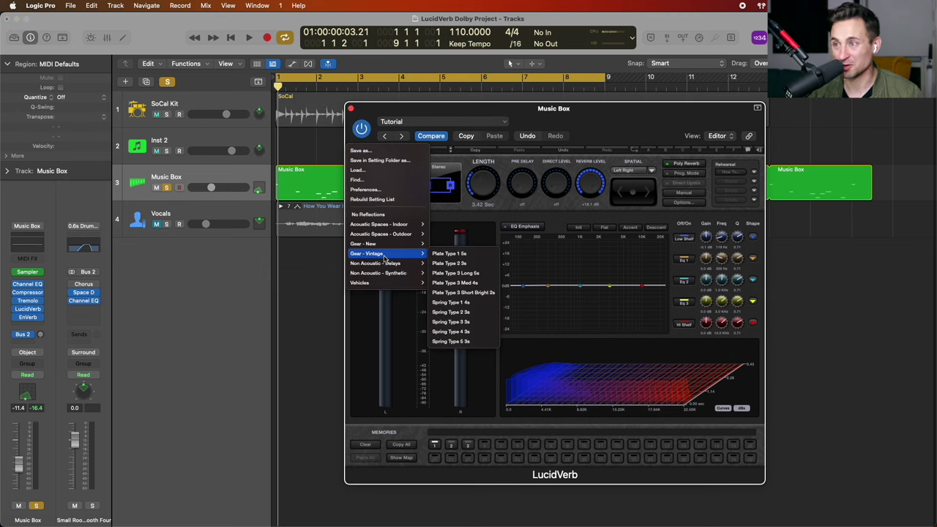
mouse_move(381, 283)
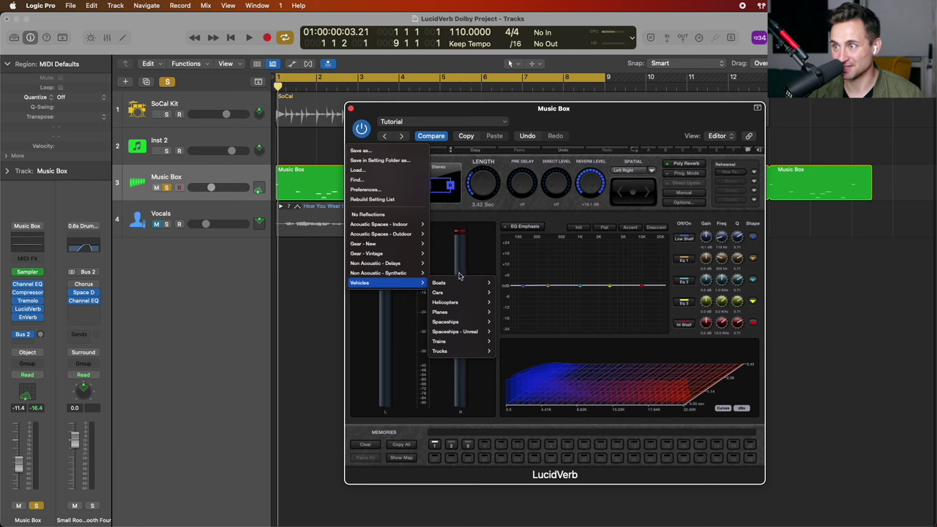
mouse_move(455, 288)
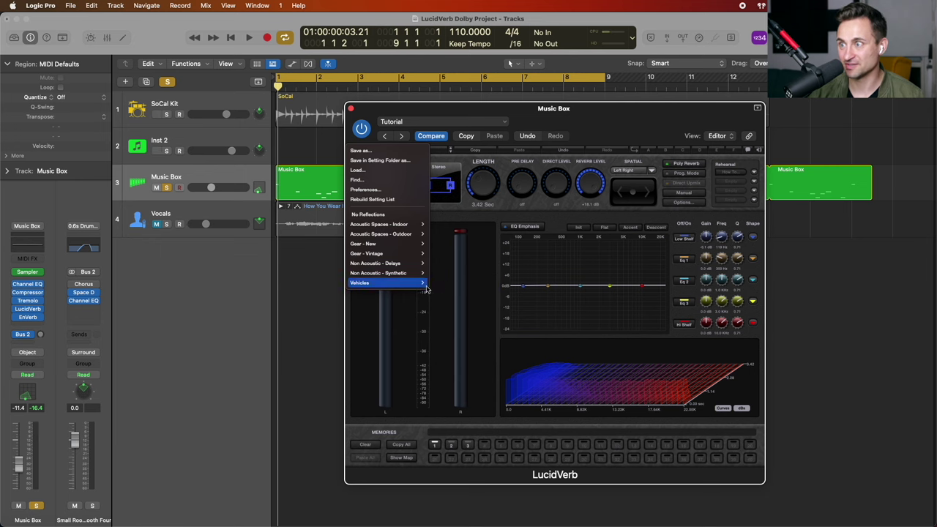
mouse_move(456, 347)
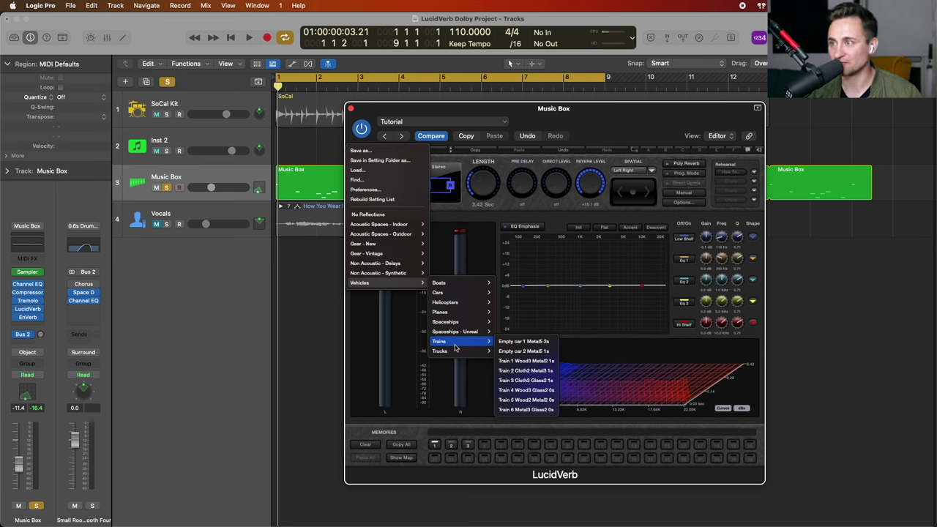
mouse_move(386, 226)
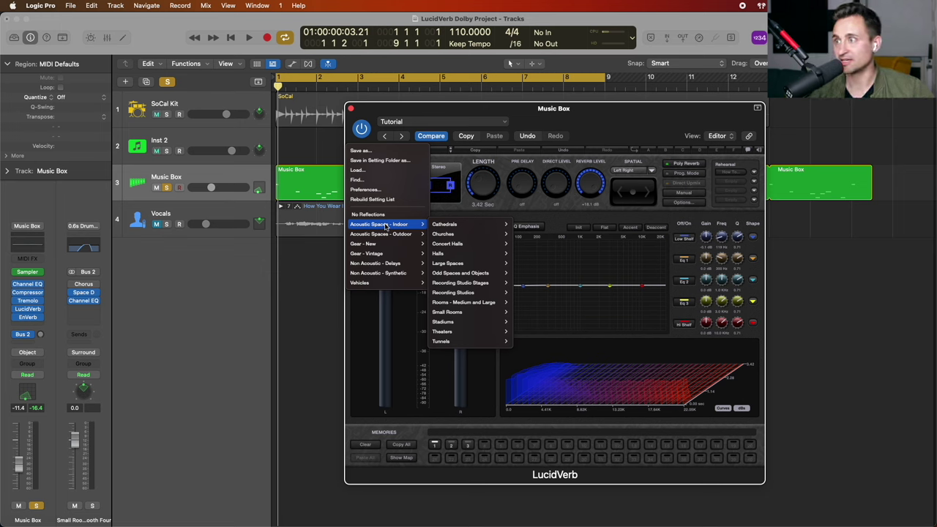
click(601, 93)
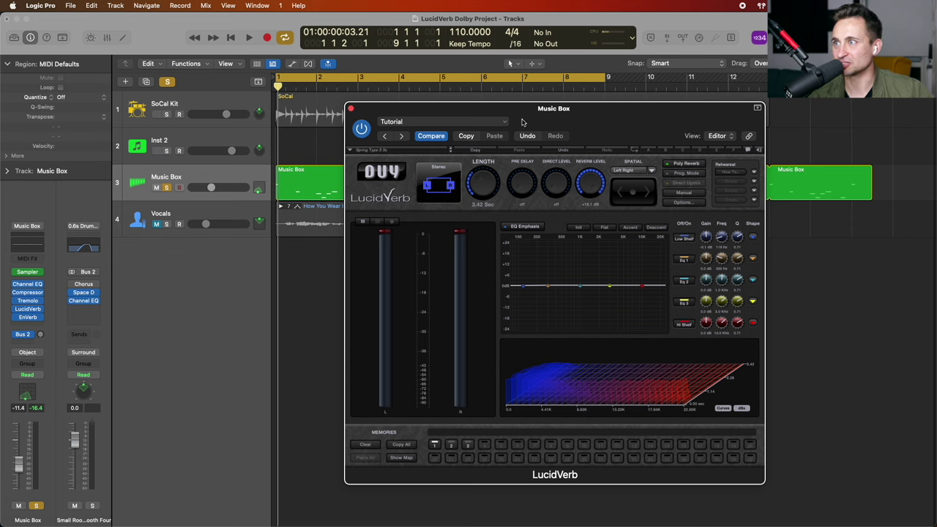
drag(520, 122, 522, 125)
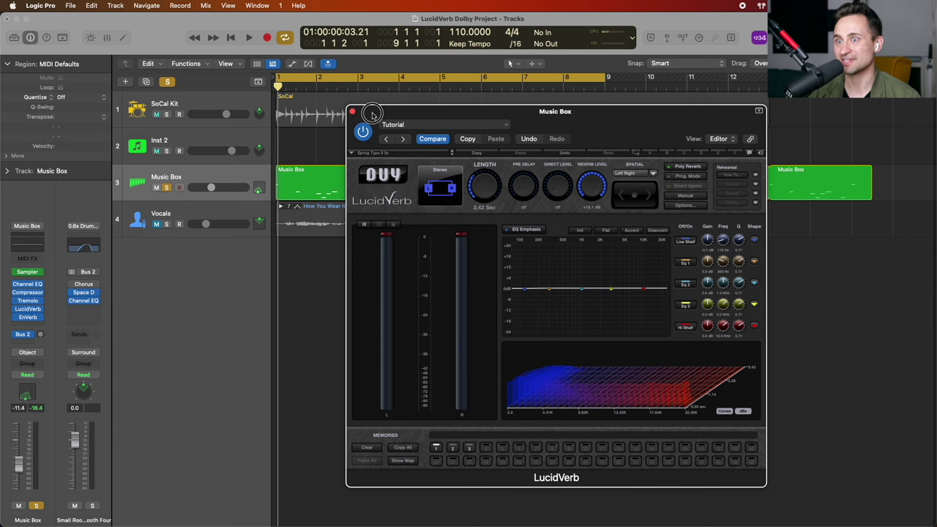
drag(372, 115, 370, 107)
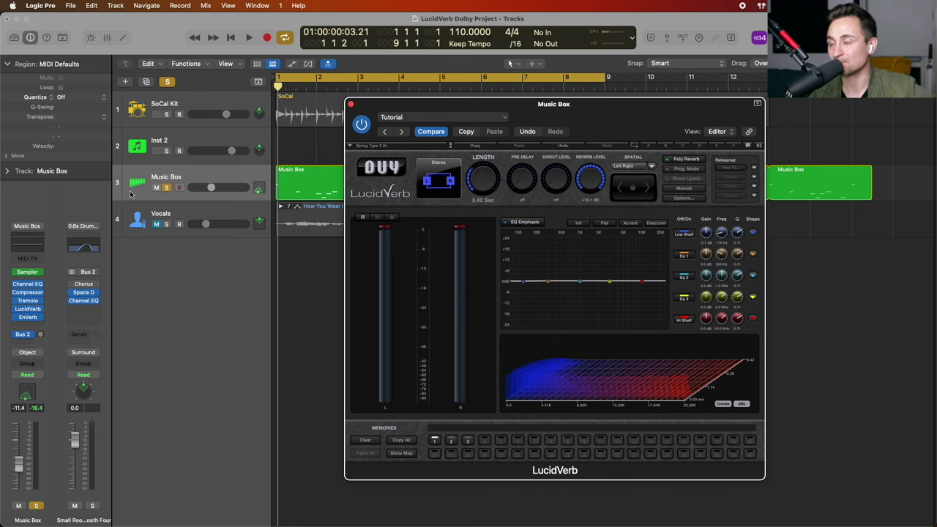
drag(379, 107, 401, 123)
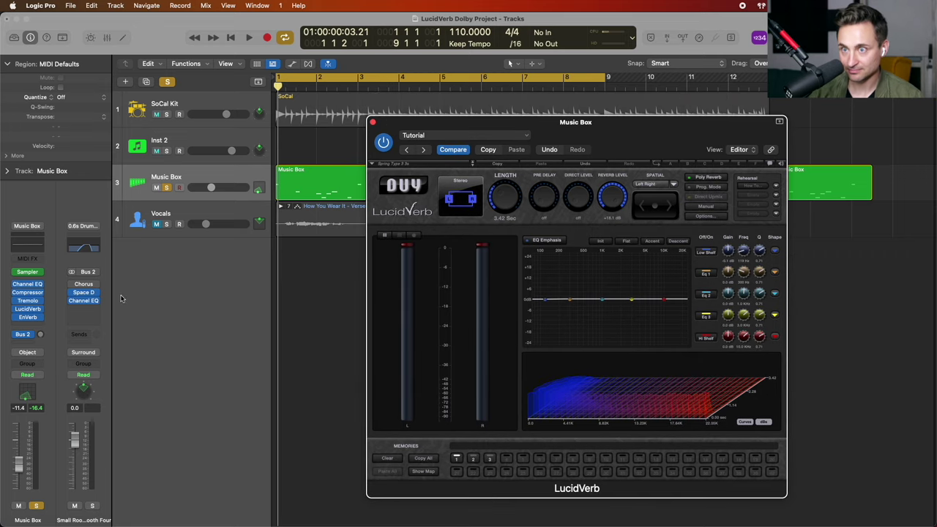
click(30, 310)
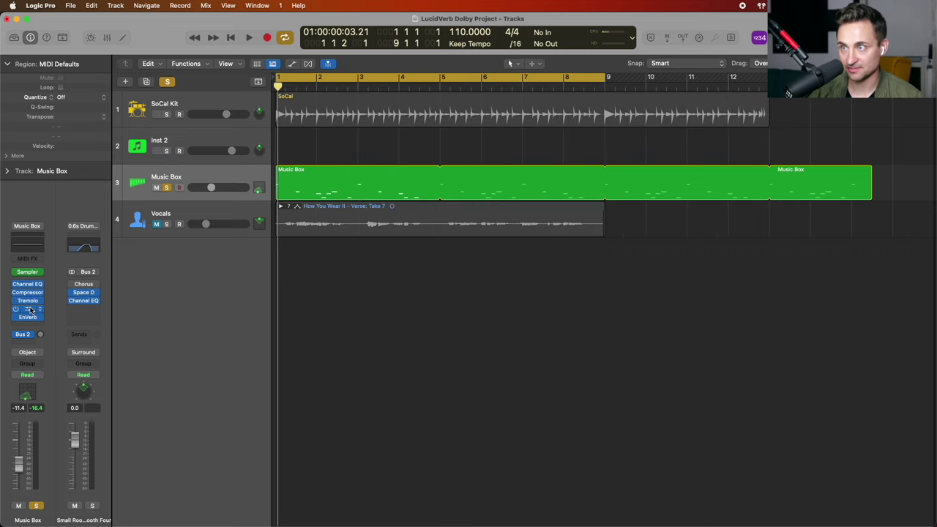
click(30, 310)
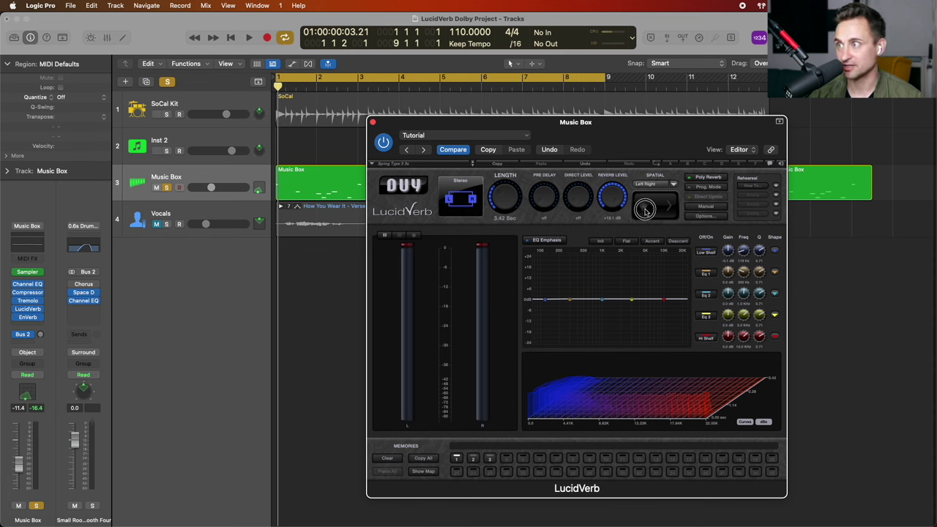
- Play briefly from the start, then move the Music Box 3D object to the front centre
click(279, 91)
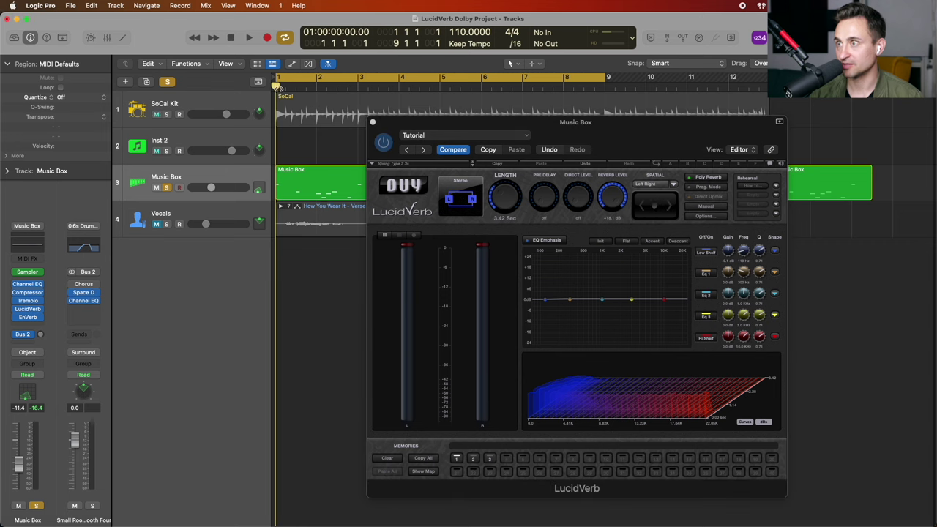
key(space)
click(631, 207)
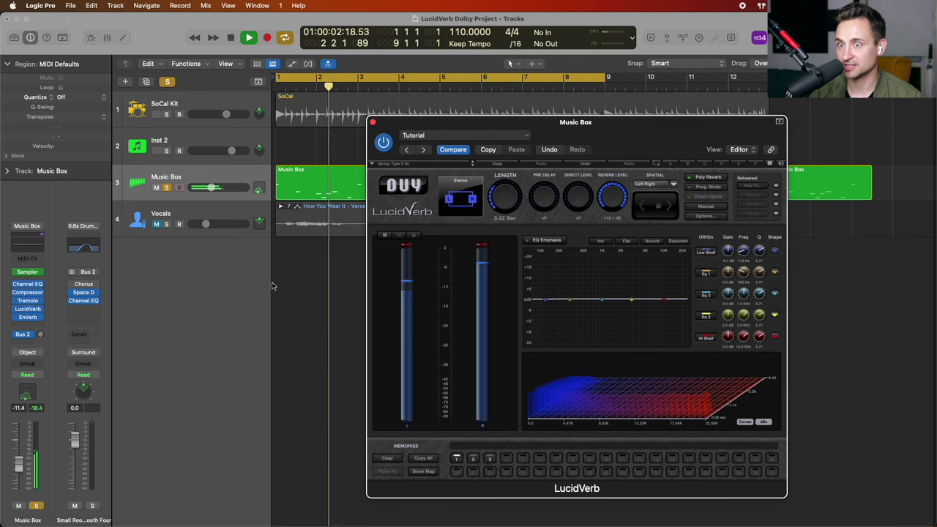
key(space)
double_click(26, 395)
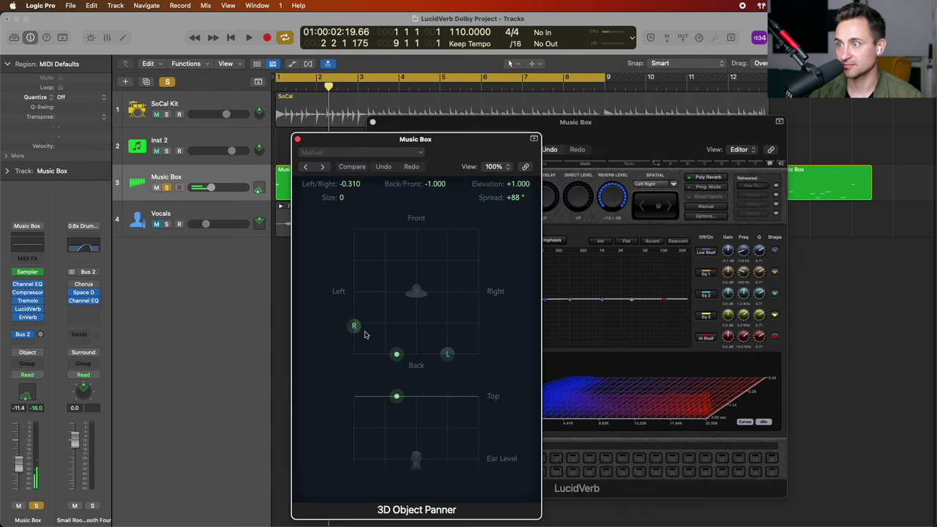
drag(395, 353, 415, 229)
click(297, 139)
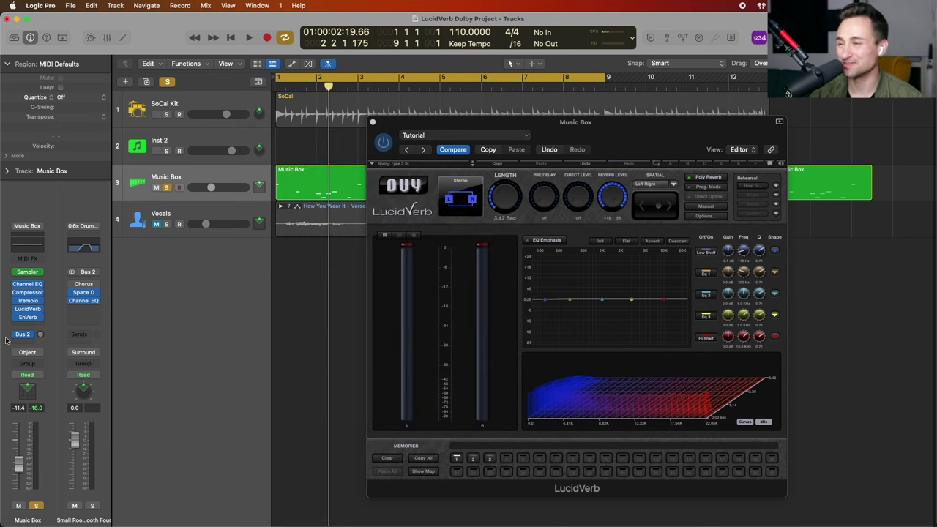
- During playback, drag LucidVerb's Spatial pad to pan the reverb left, then stop
key(space)
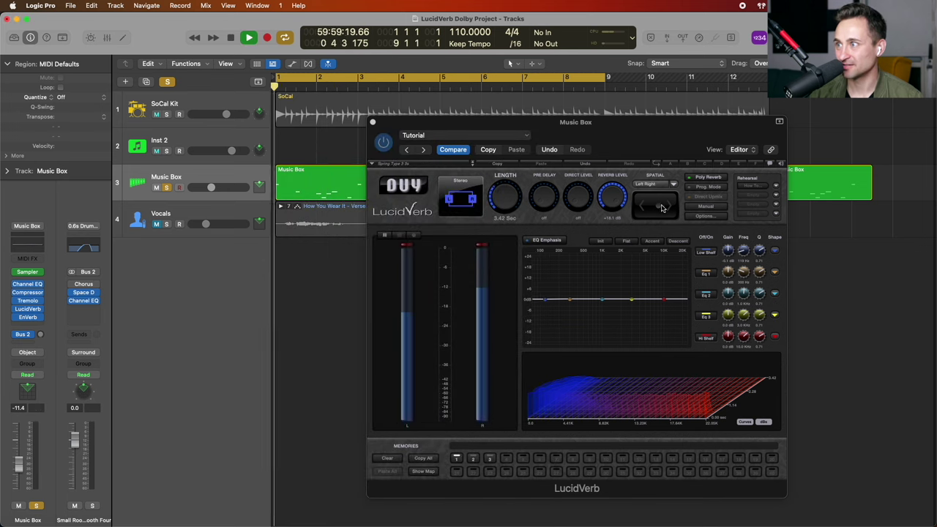
mouse_move(659, 207)
mouse_down()
mouse_move(635, 209)
mouse_move(680, 207)
mouse_move(631, 207)
mouse_move(684, 207)
mouse_move(623, 209)
mouse_move(659, 207)
mouse_up()
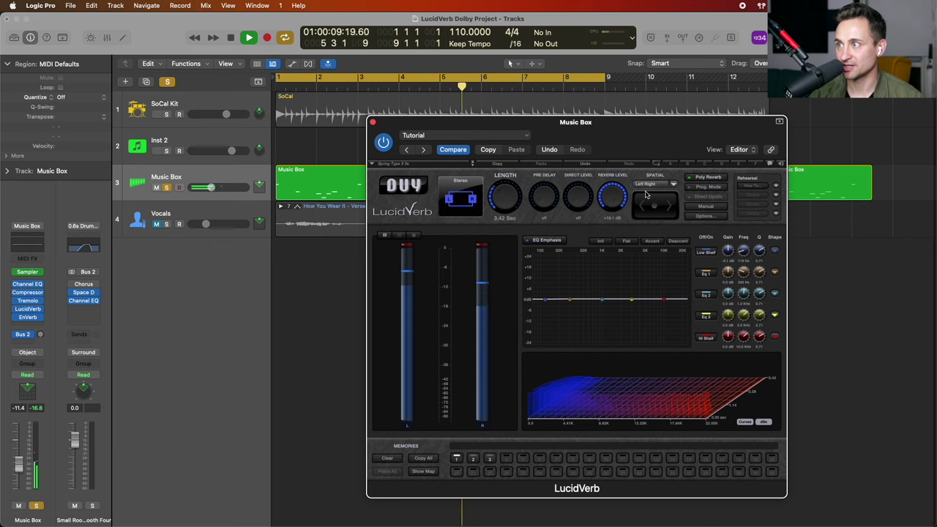
key(space)
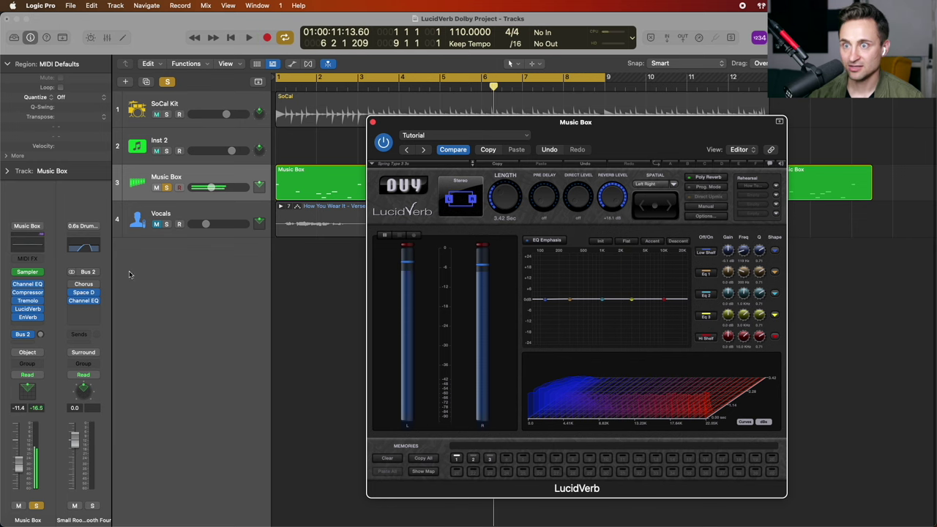
- Leave the empty insert and Music Box's 3D object panning unchanged, then open the Master Dolby Atmos plug-in
click(39, 318)
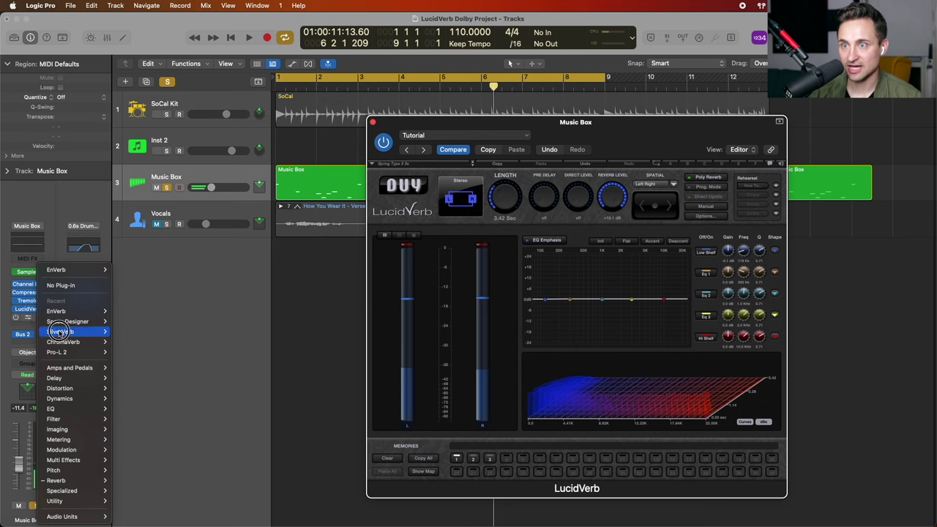
click(32, 344)
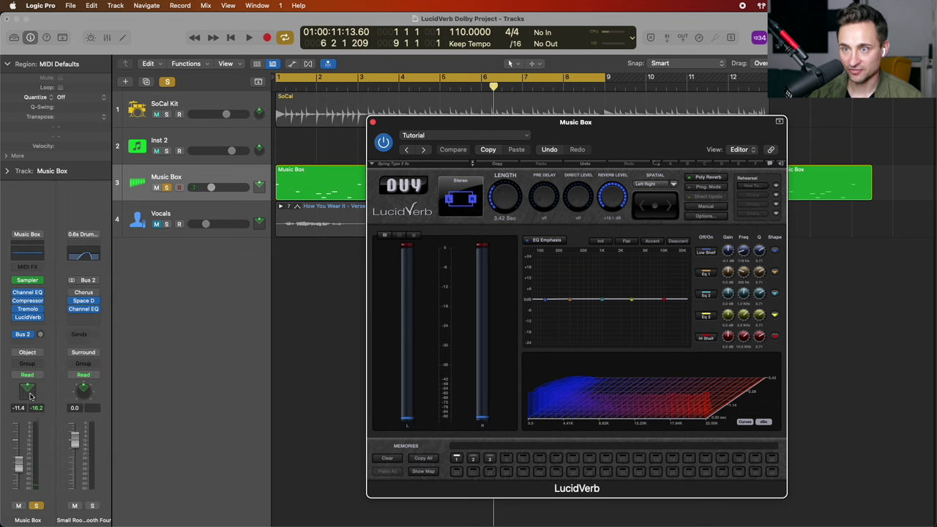
click(27, 354)
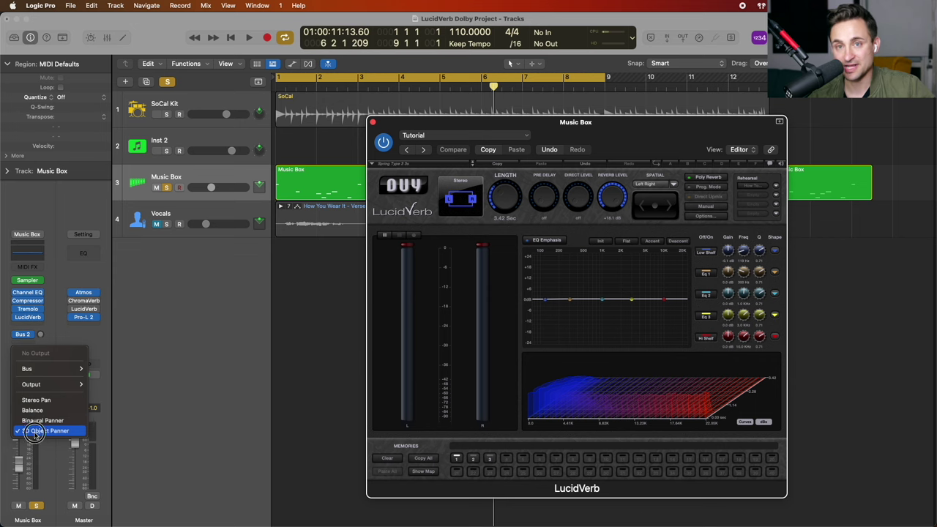
click(74, 331)
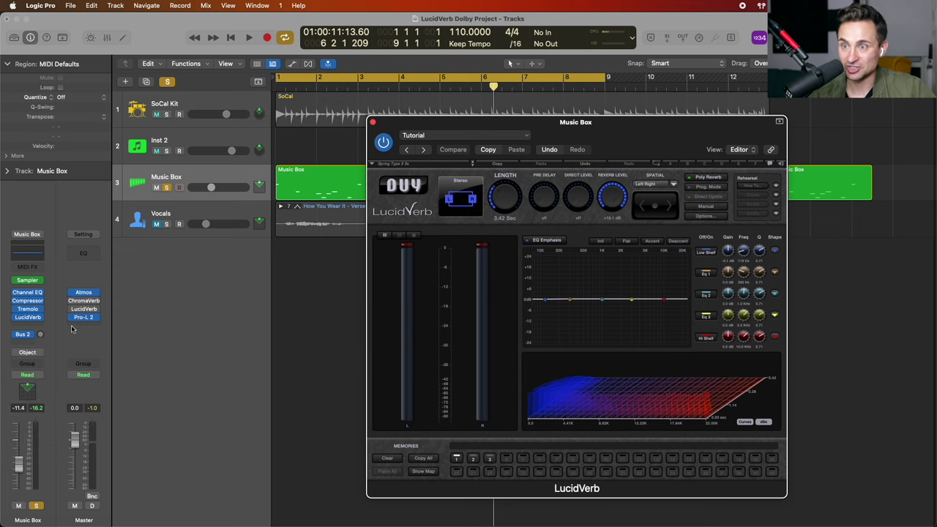
mouse_move(93, 292)
click(88, 293)
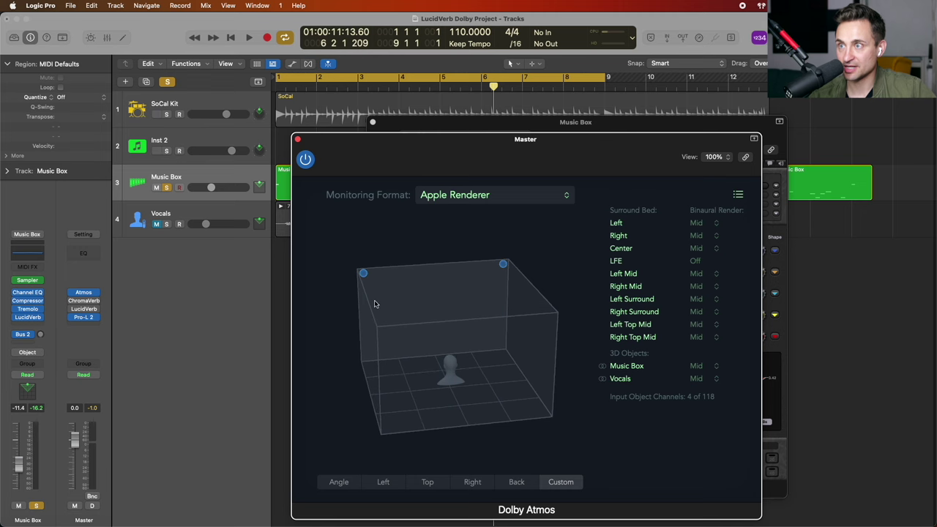
- Move the Atmos window aside and, during playback, pan the Music Box object toward the back left
drag(358, 149, 298, 121)
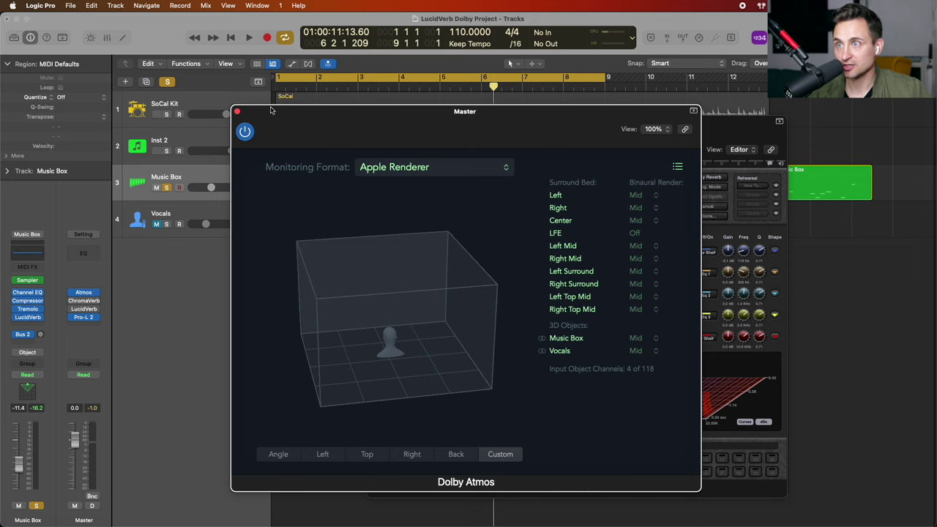
double_click(31, 399)
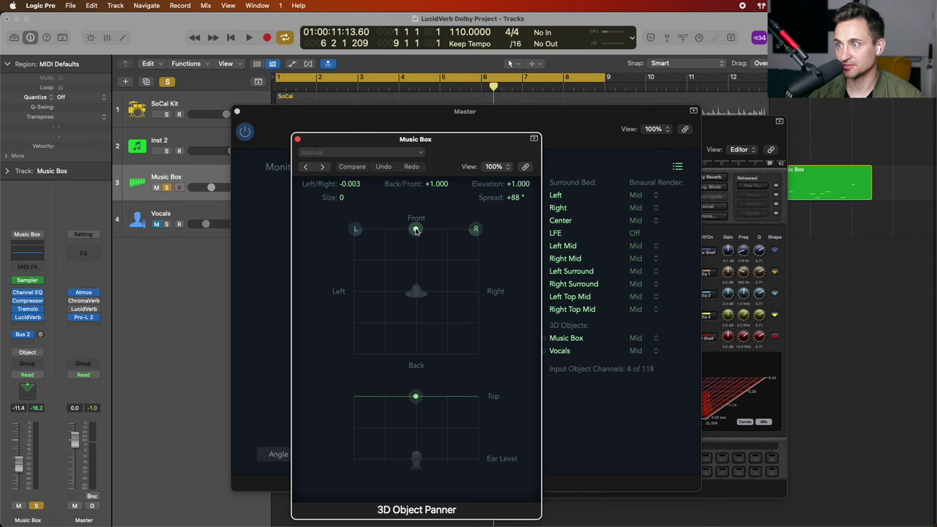
mouse_move(416, 231)
mouse_down()
mouse_move(377, 326)
mouse_move(416, 219)
mouse_up()
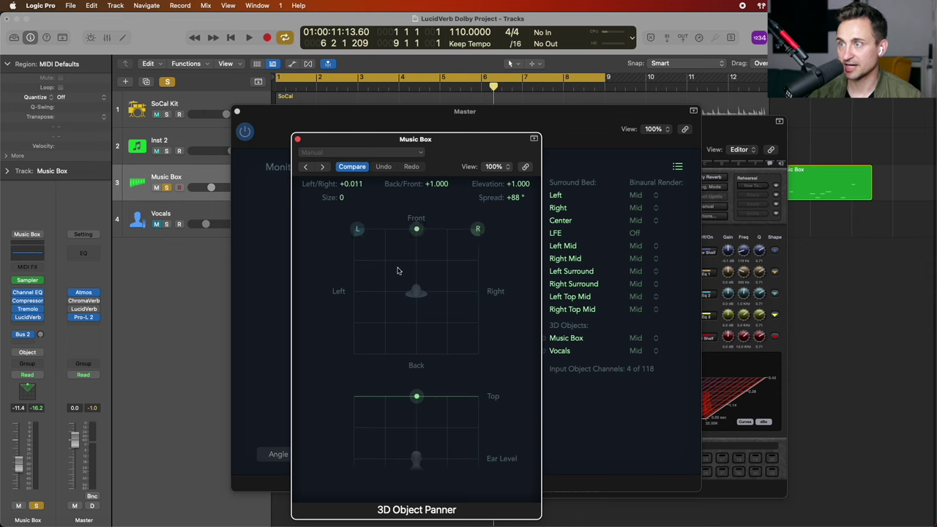
key(space)
drag(417, 229, 364, 346)
- Test the object's elevation, stop playback, and bring the Music Box LucidVerb window forward again
mouse_move(365, 397)
mouse_down()
mouse_move(360, 479)
mouse_move(351, 434)
mouse_move(354, 390)
mouse_move(355, 467)
mouse_move(357, 397)
mouse_up()
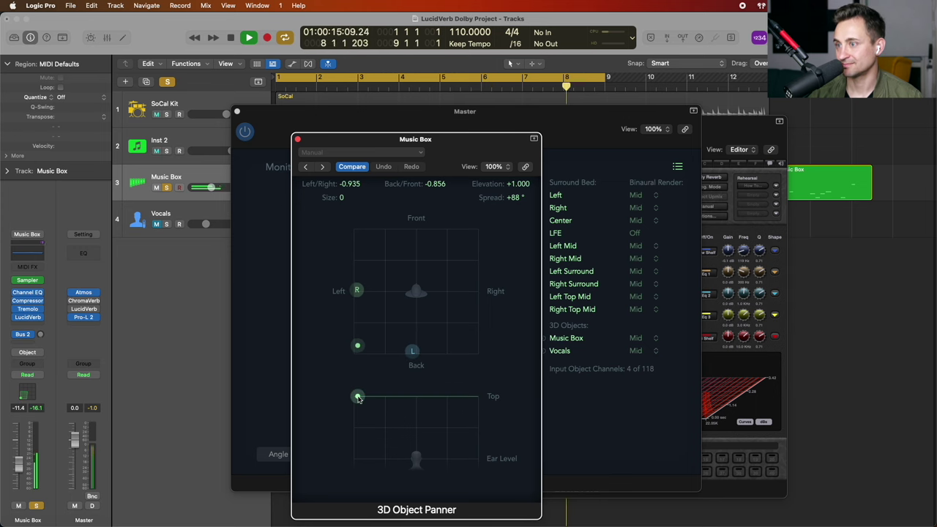
mouse_move(358, 398)
mouse_down()
mouse_move(359, 455)
mouse_move(351, 393)
mouse_up()
key(space)
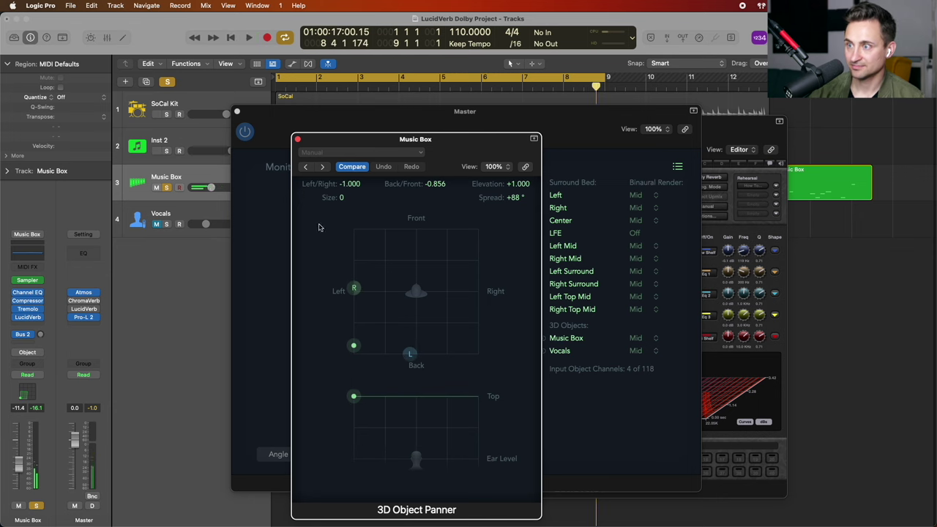
click(248, 119)
click(752, 125)
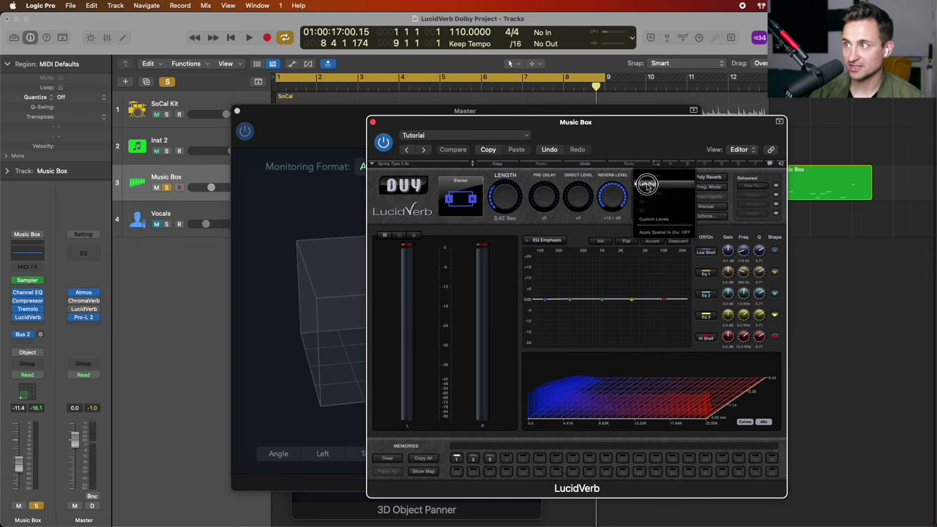
- Keep LucidVerb's Spatial mode at Left Right, reopen the Music Box 3D panner, and briefly check the Master Atmos plug-in
click(649, 192)
click(631, 183)
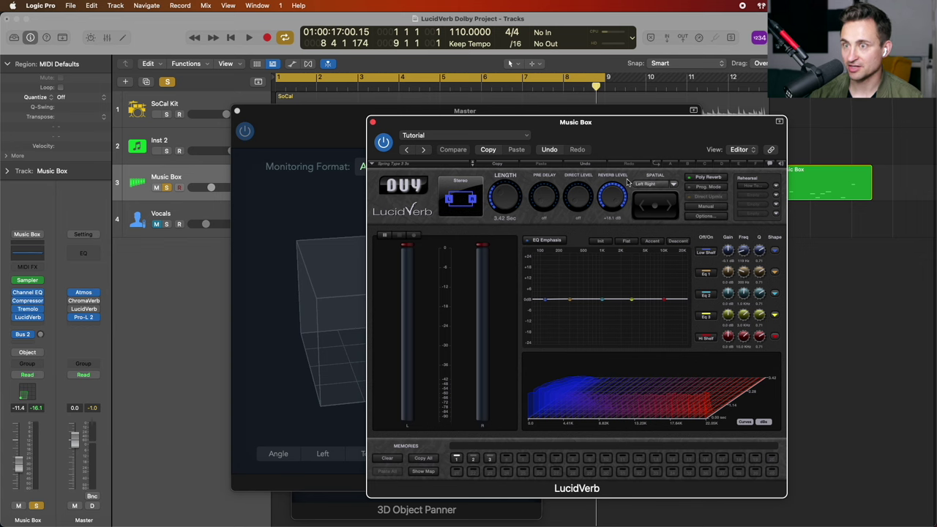
mouse_move(35, 339)
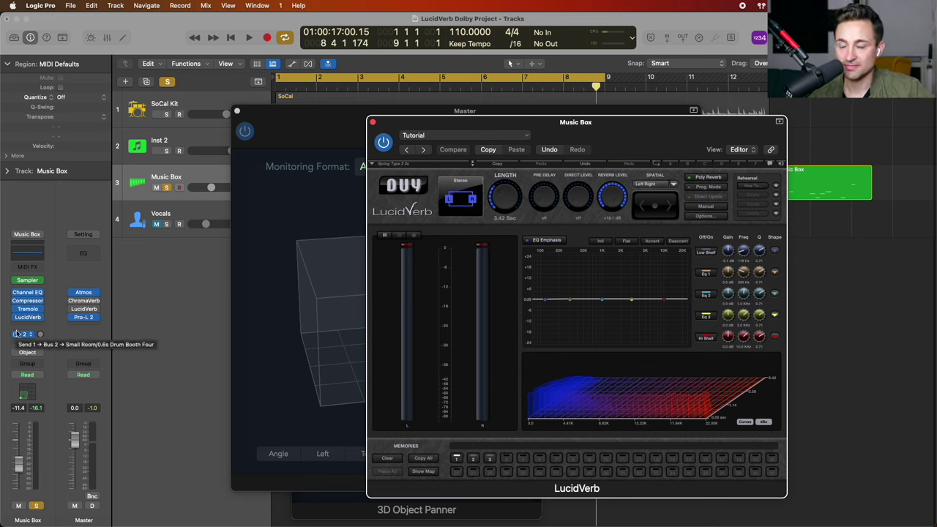
click(84, 293)
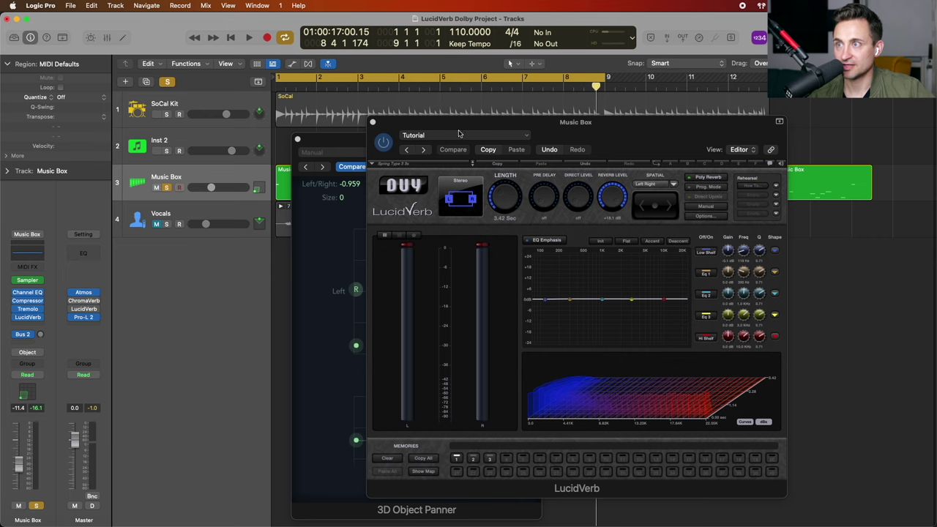
click(336, 142)
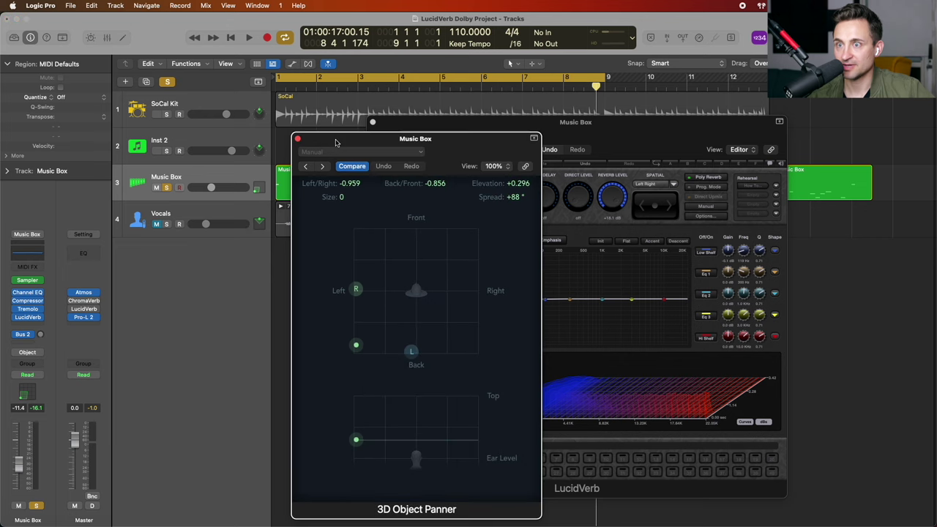
click(83, 293)
click(236, 112)
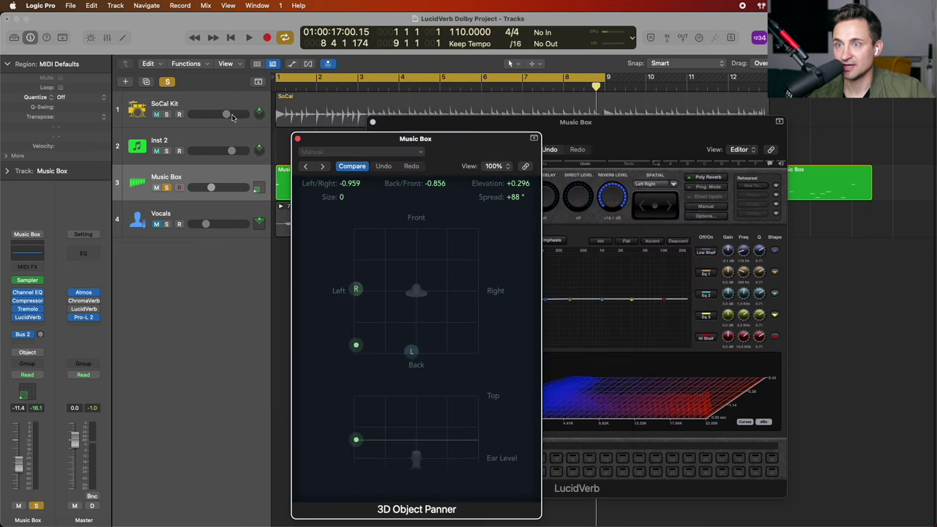
mouse_move(83, 293)
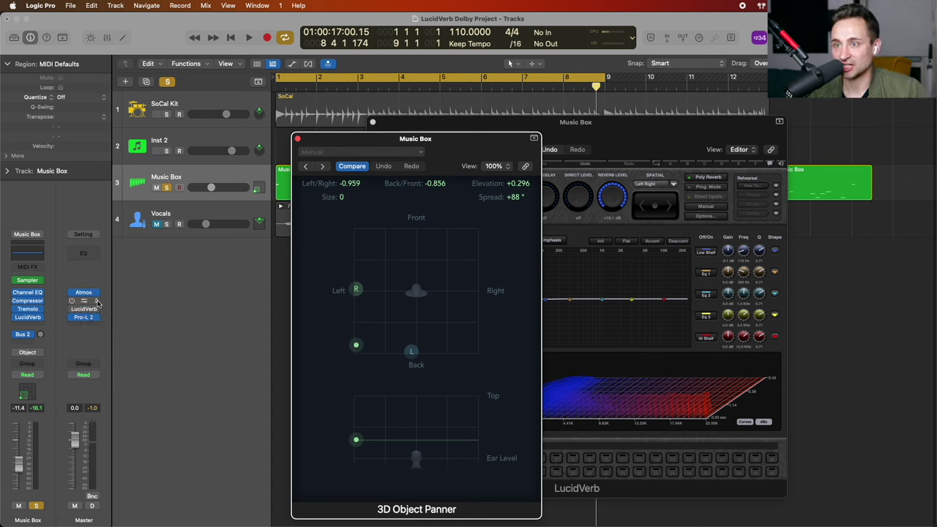
- Open the Master channel's LucidVerb and confirm its Spatial mode stays at Left Right
click(83, 311)
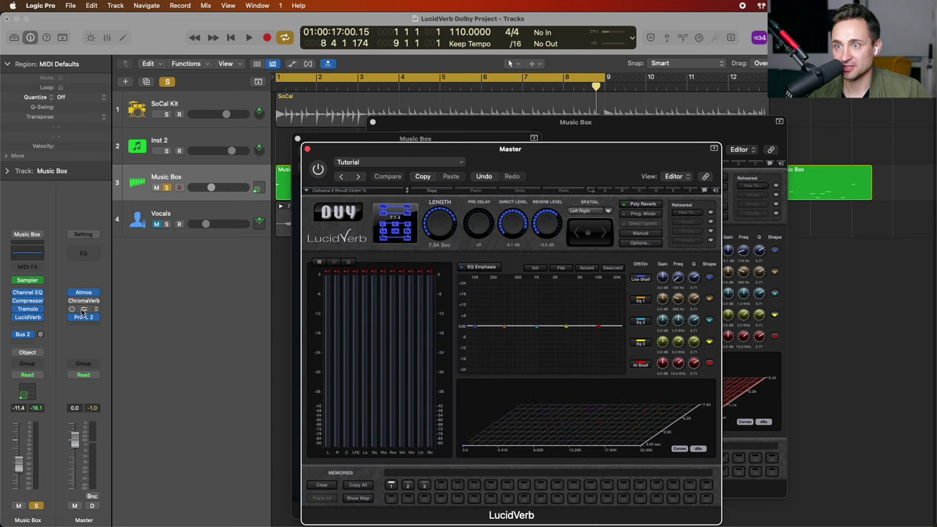
click(93, 310)
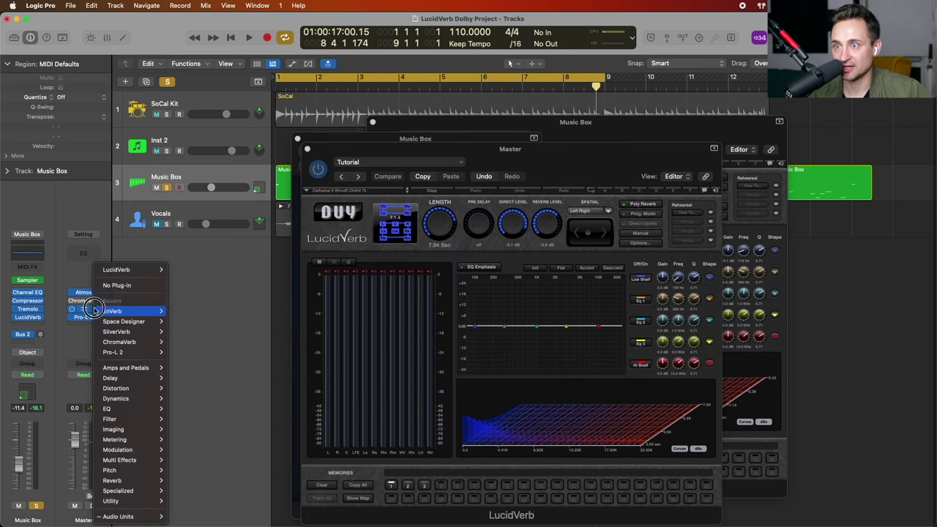
mouse_move(117, 270)
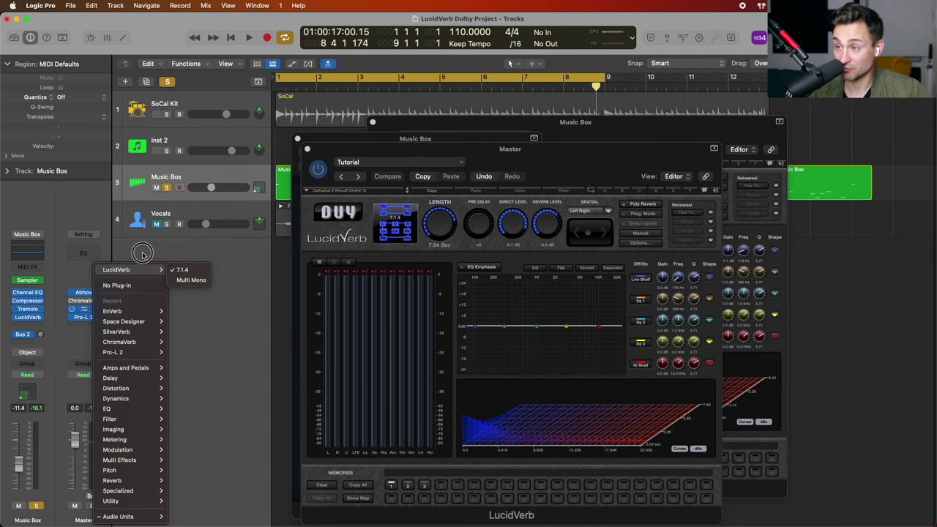
click(143, 254)
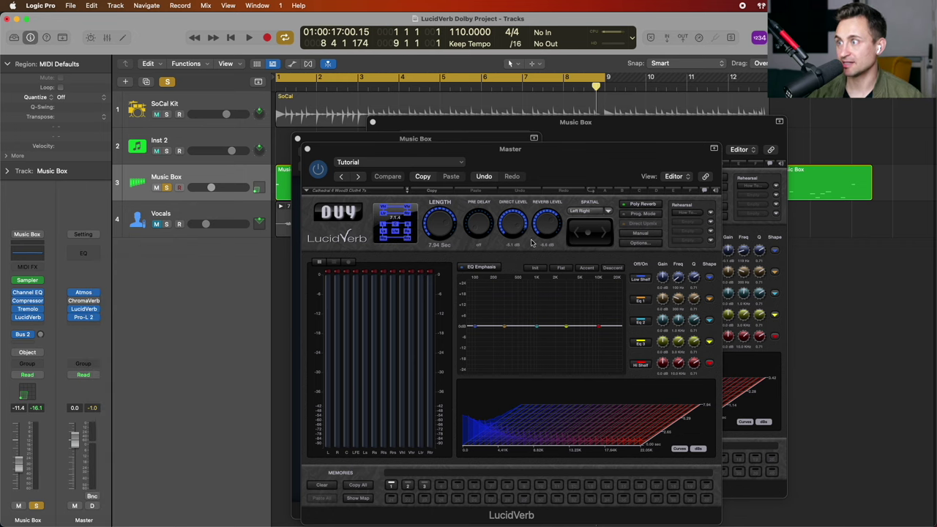
click(594, 213)
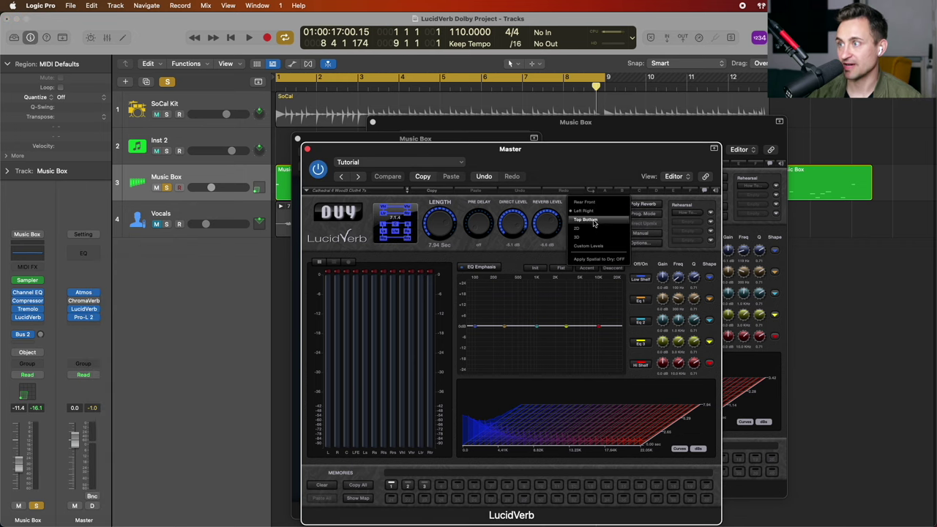
click(584, 212)
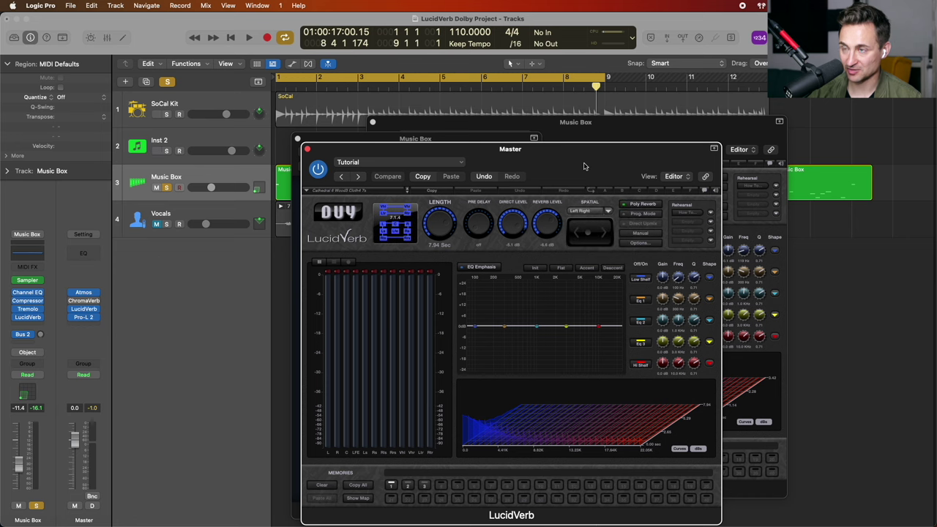
- During playback, pan the Master reverb left then right while raising its Reverb Level
key(space)
click(585, 211)
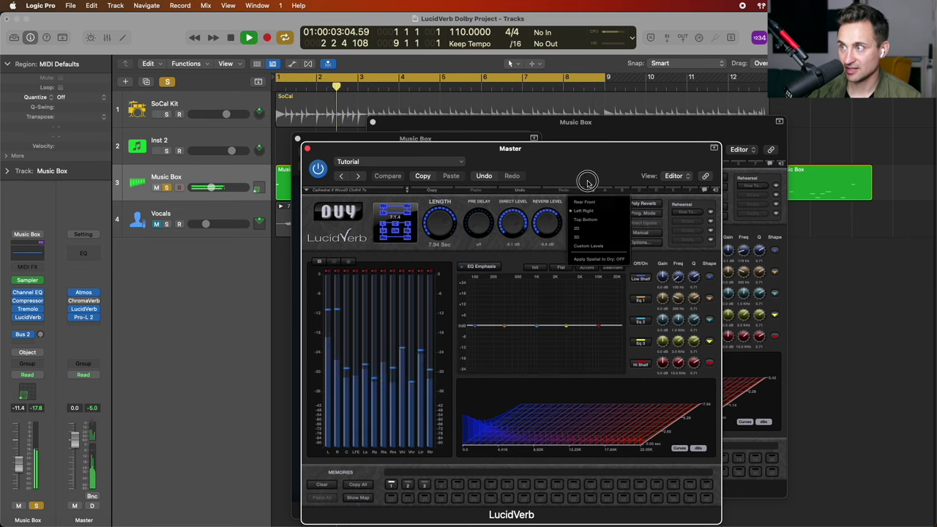
click(585, 211)
drag(590, 236, 627, 232)
drag(547, 223, 593, 235)
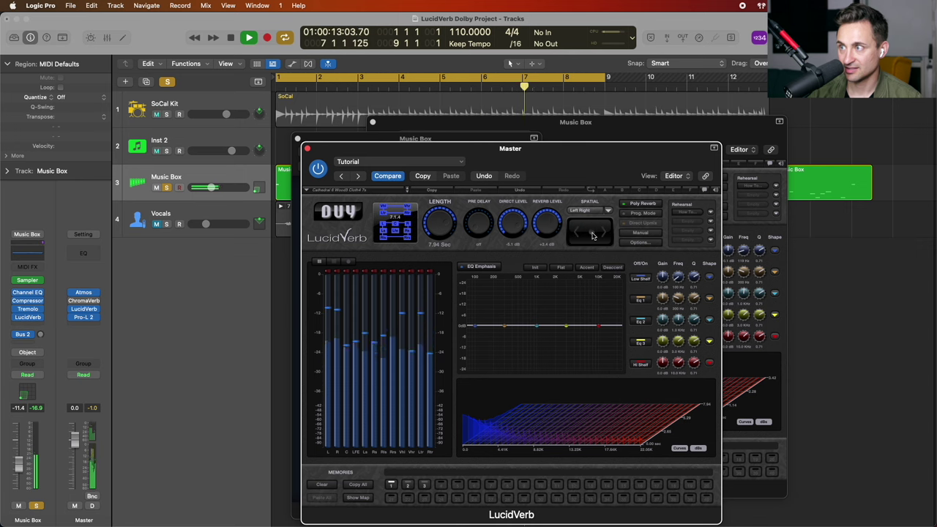
key(space)
- Centre the reverb vertically, then switch the Spatial mode to 3D and place the reverb up and right
click(589, 210)
key(Escape)
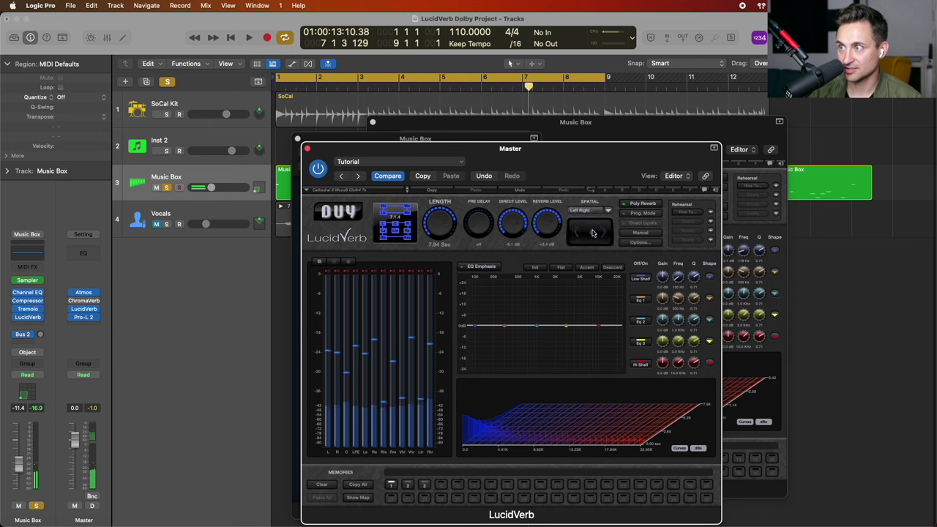
key(space)
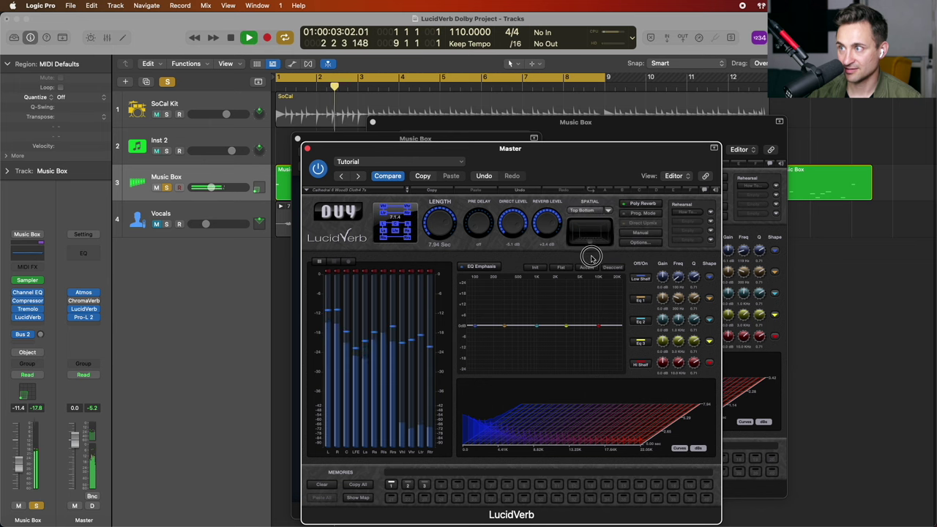
drag(591, 249, 589, 235)
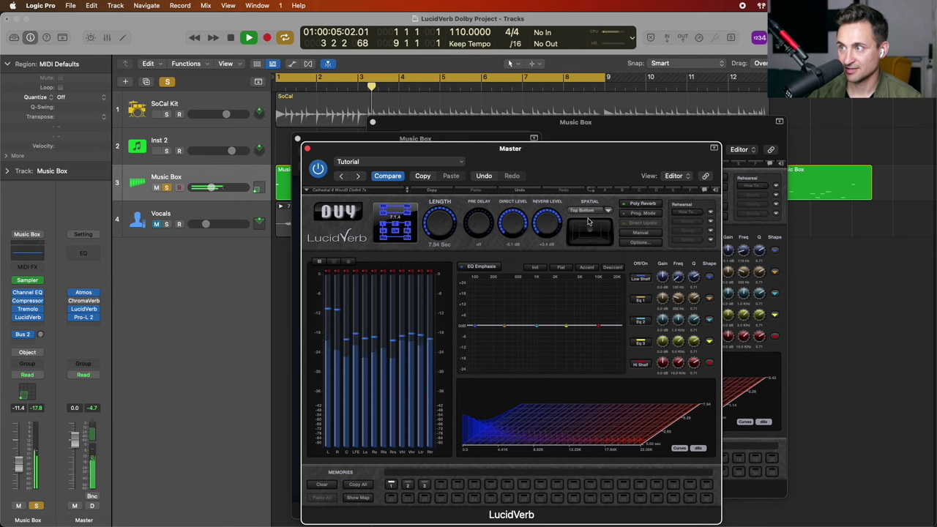
click(590, 211)
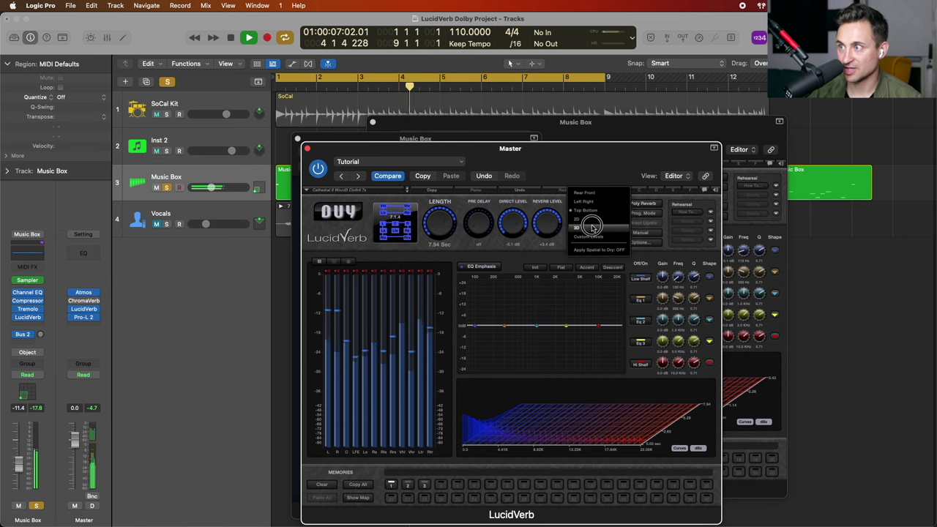
click(591, 219)
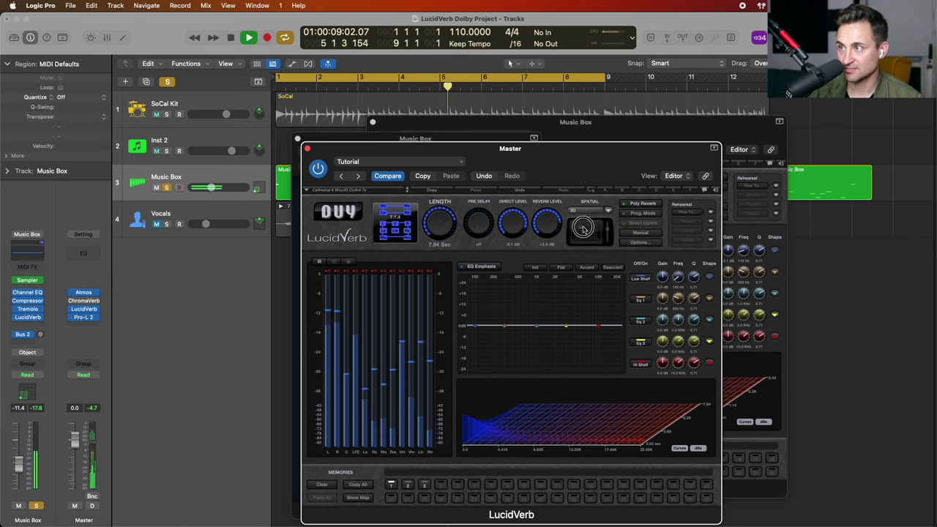
mouse_move(588, 232)
mouse_down()
mouse_move(606, 223)
mouse_move(599, 246)
mouse_move(577, 244)
mouse_move(590, 234)
mouse_up()
key(space)
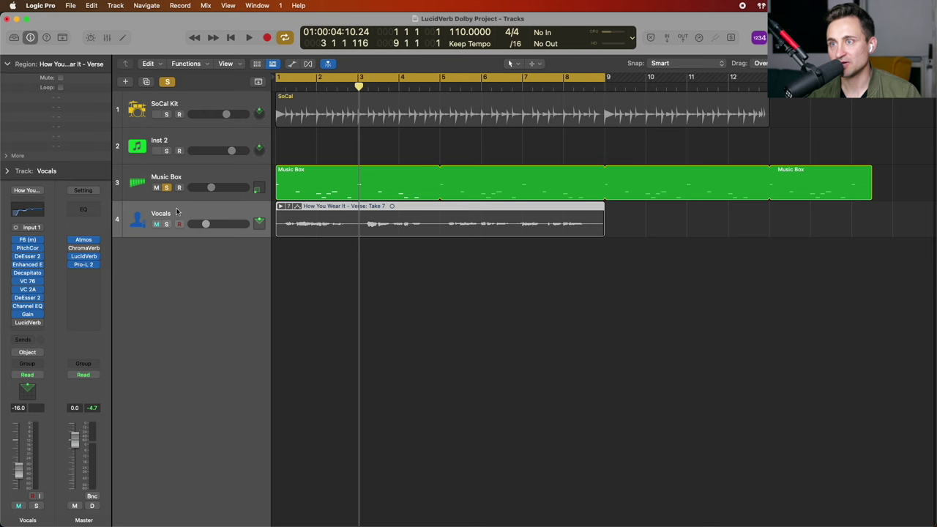
- Solo Vocals alongside Music Box and play the project from the beginning
click(185, 213)
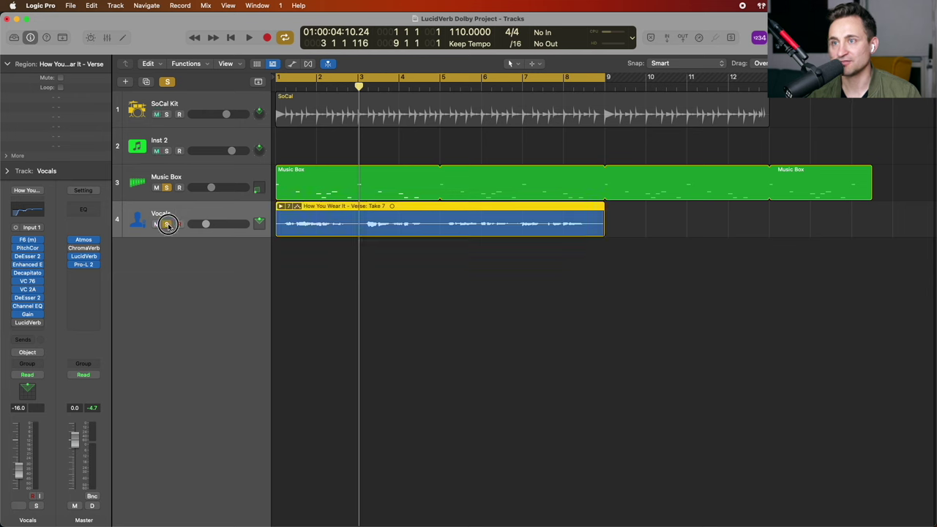
key(s)
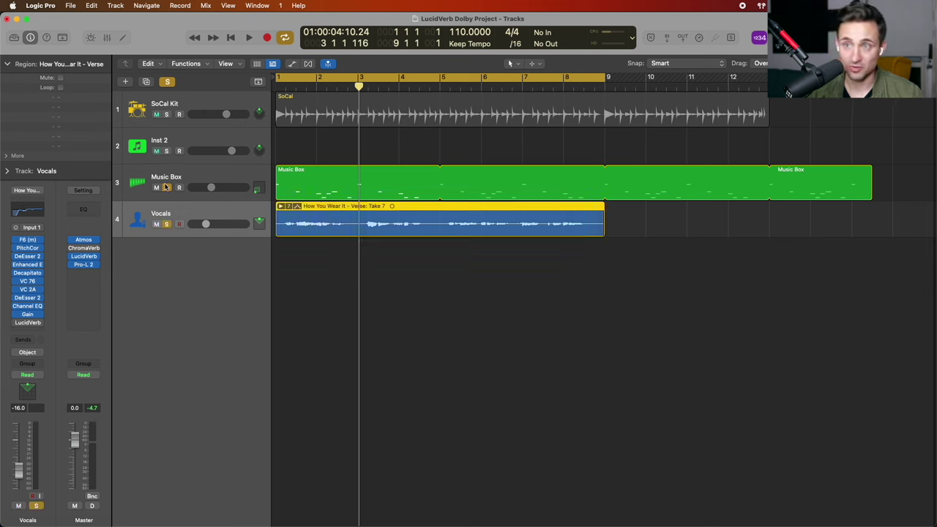
click(167, 187)
click(168, 188)
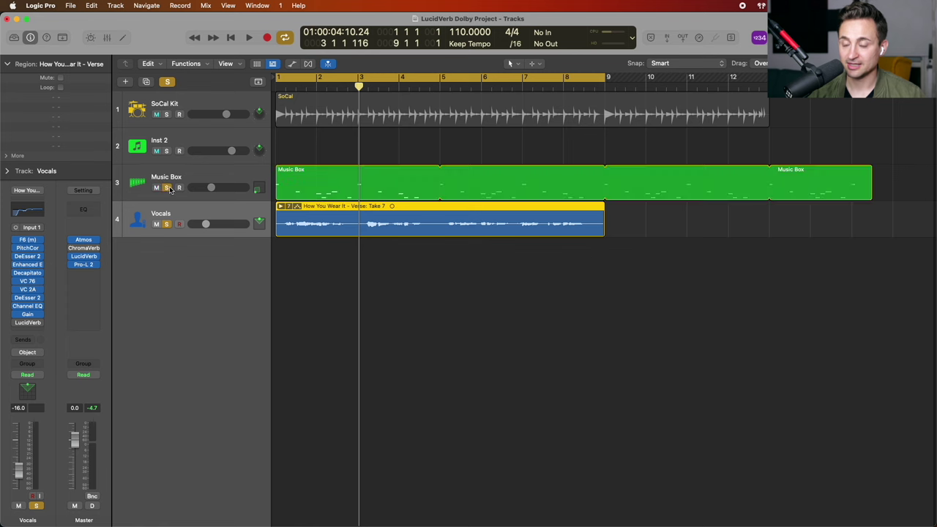
click(276, 81)
key(space)
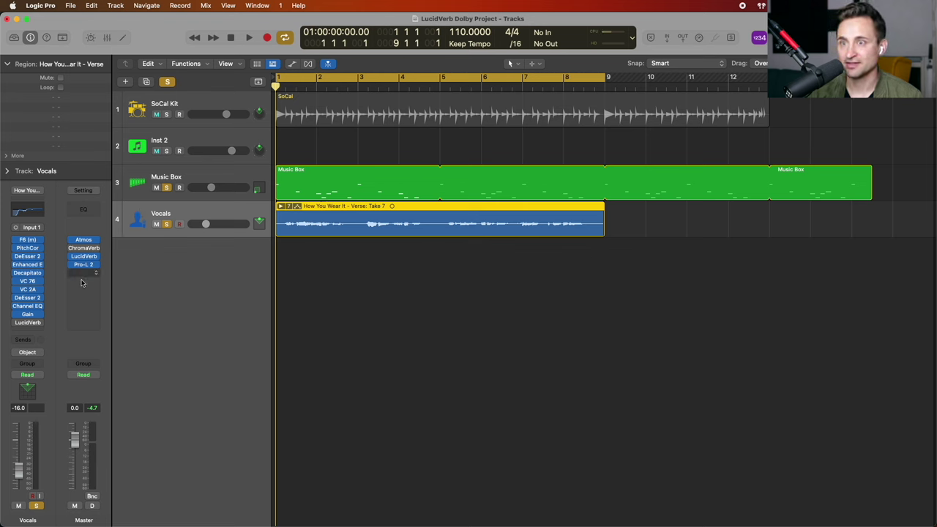
- Open the Vocals LucidVerb, start playback, and adjust its reverb level
click(16, 326)
click(27, 323)
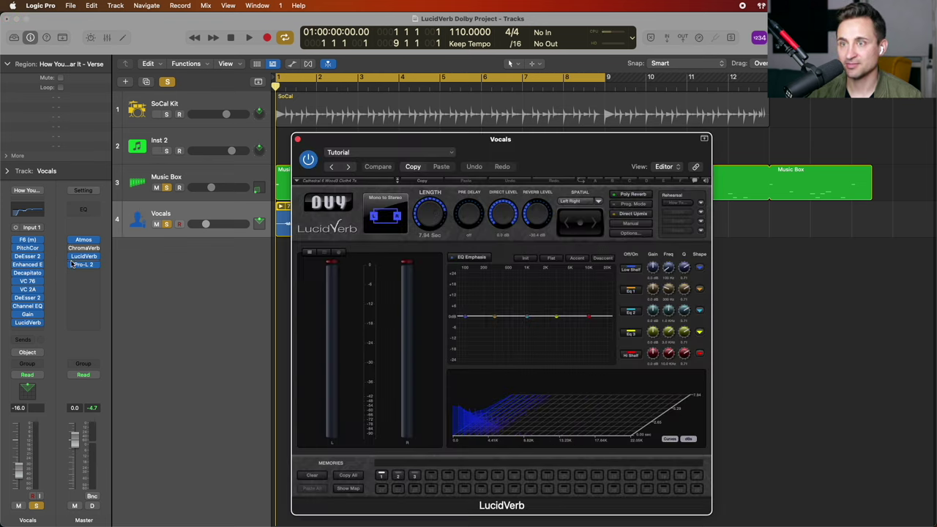
drag(378, 149, 378, 119)
key(space)
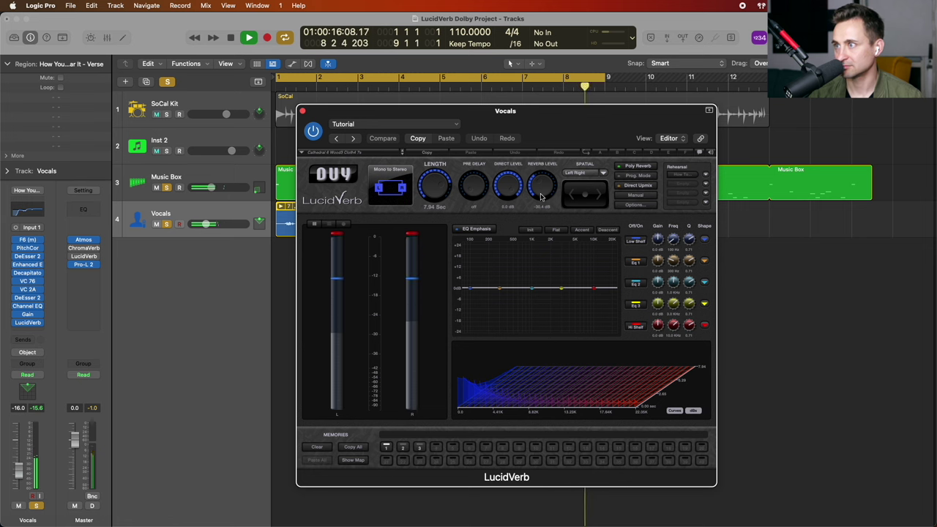
drag(541, 196, 540, 178)
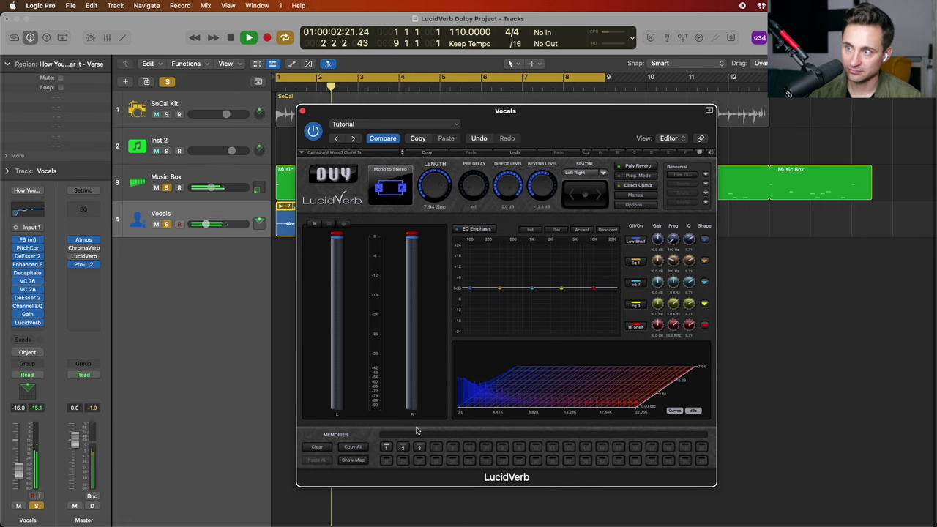
- Recall LucidVerb memory 2, setting direct level to 0 dB and raising the reverb level
click(404, 447)
click(508, 187)
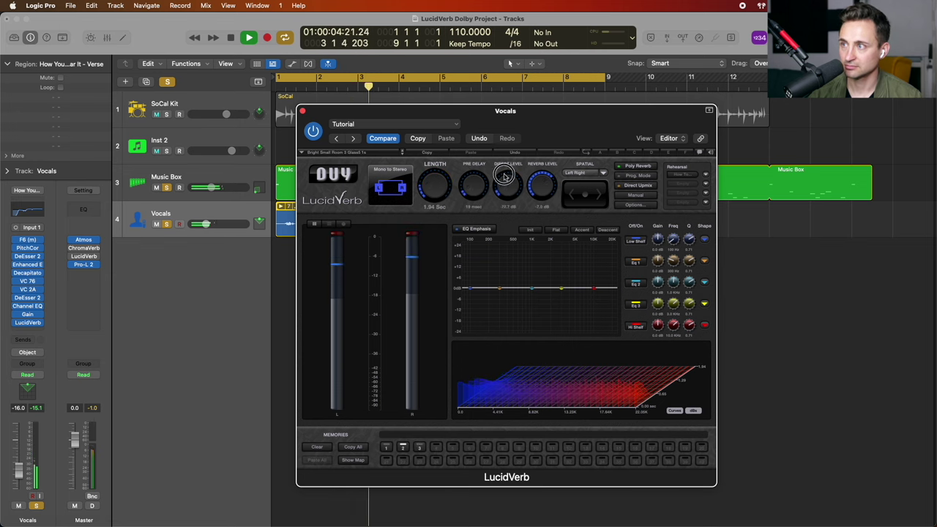
drag(534, 193, 535, 180)
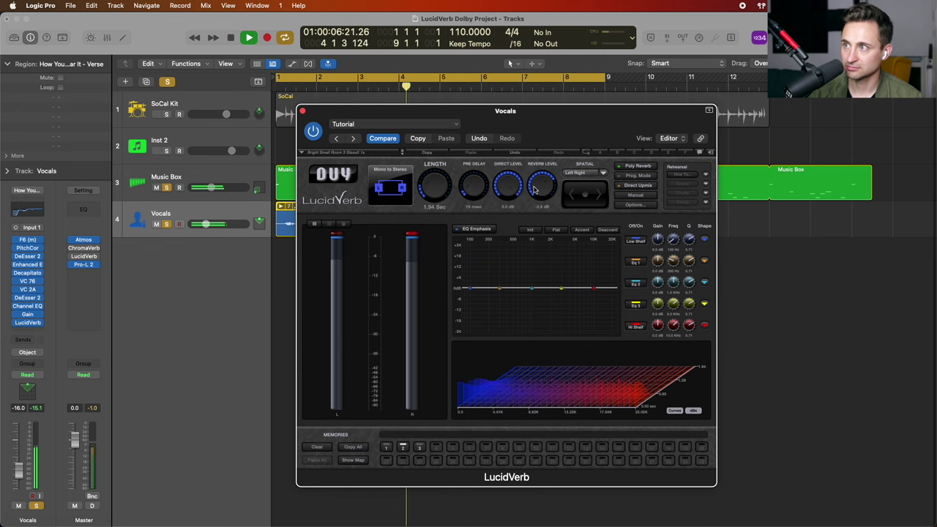
mouse_move(511, 188)
mouse_down()
mouse_move(508, 224)
mouse_move(505, 184)
mouse_up()
- Recall memory 3, raise its reverb level to +5.0 dB, and show the preset list
click(419, 446)
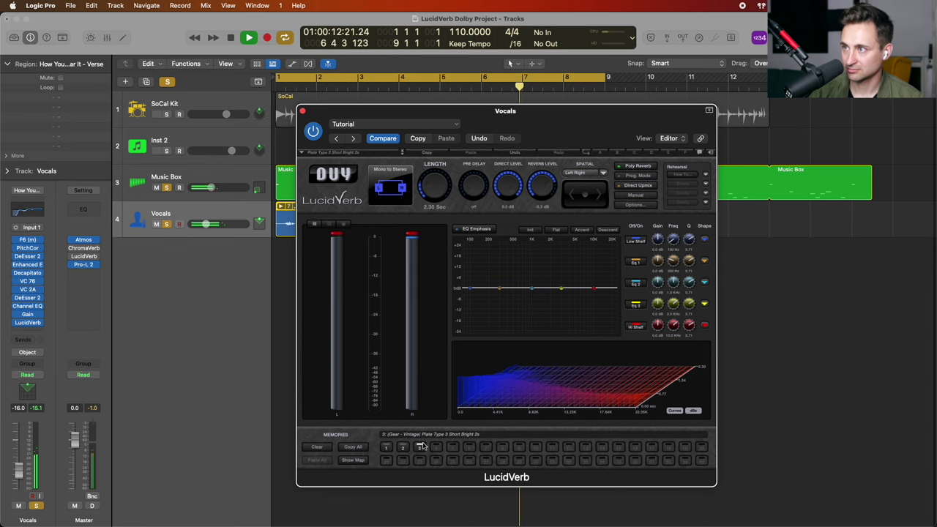
drag(519, 193, 513, 231)
click(352, 151)
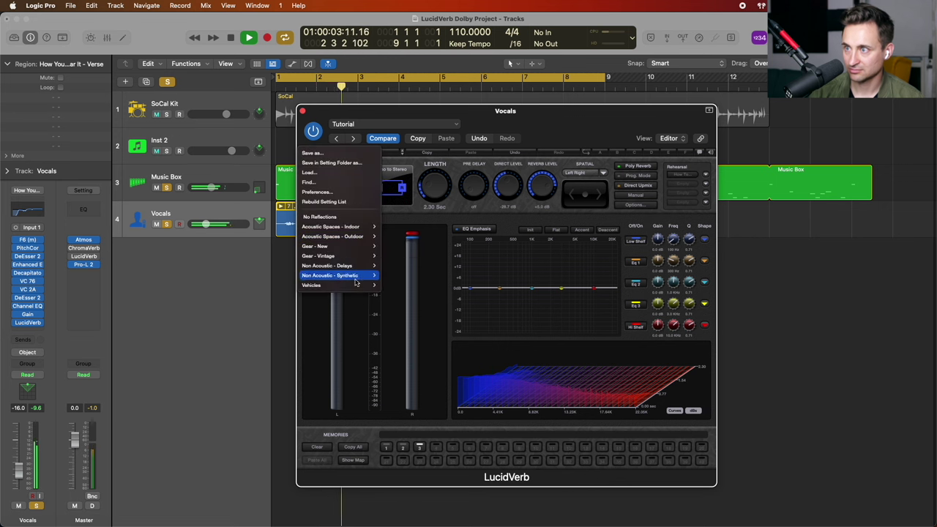
- Load the Car 06 Metal2 Glass3 0s preset on the Vocals LucidVerb
mouse_move(329, 285)
mouse_move(392, 287)
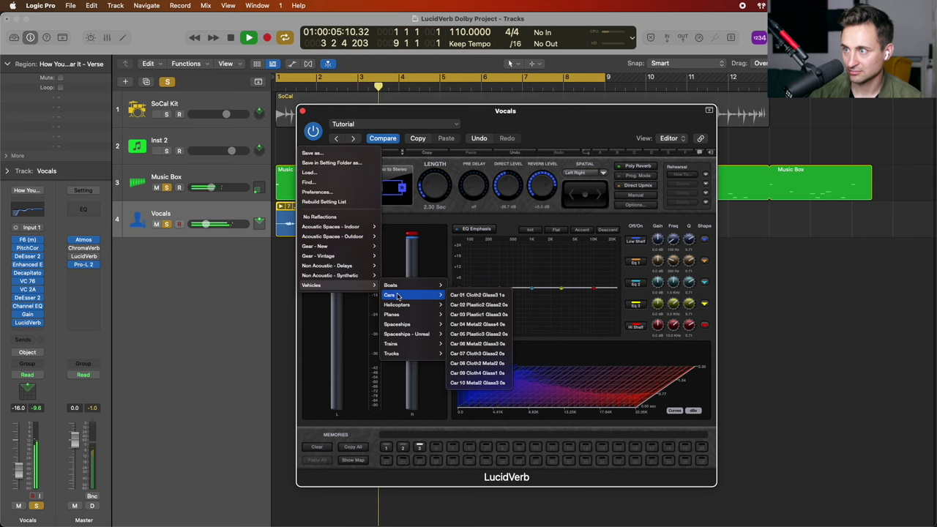
click(476, 344)
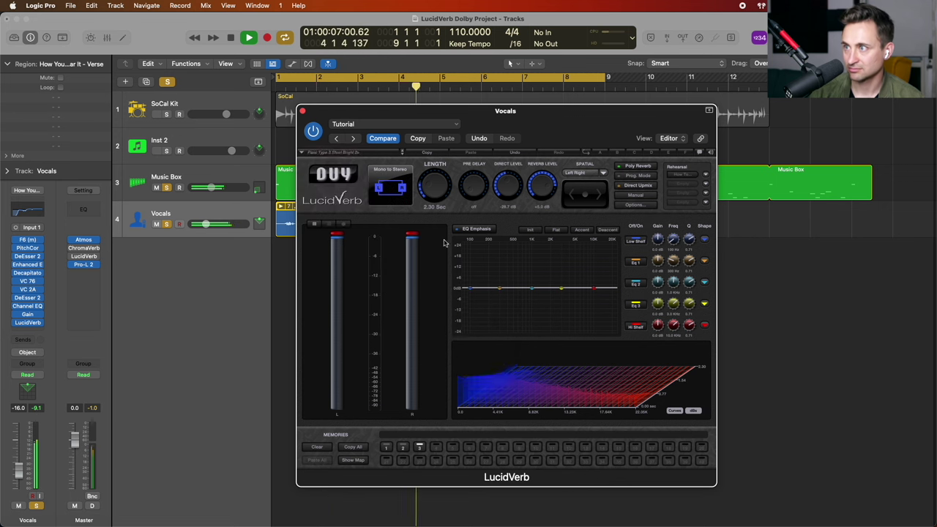
click(510, 138)
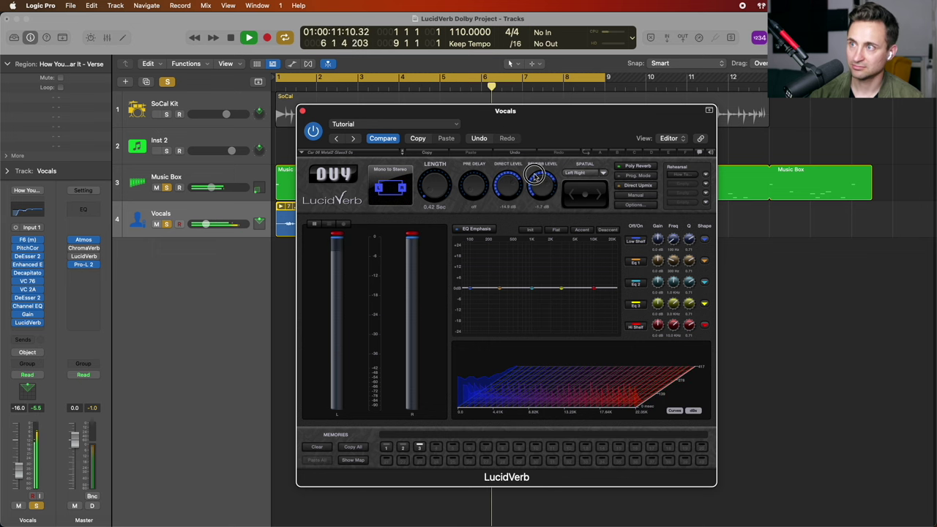
- Switch to the Truck 5 Cloth1 Wood2 0s preset and raise its direct level from off
click(351, 152)
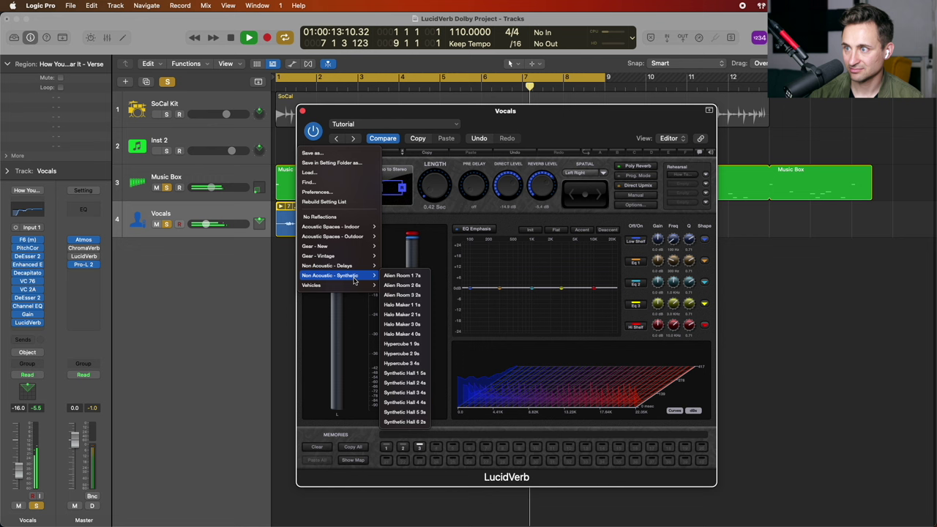
mouse_move(344, 285)
mouse_move(415, 356)
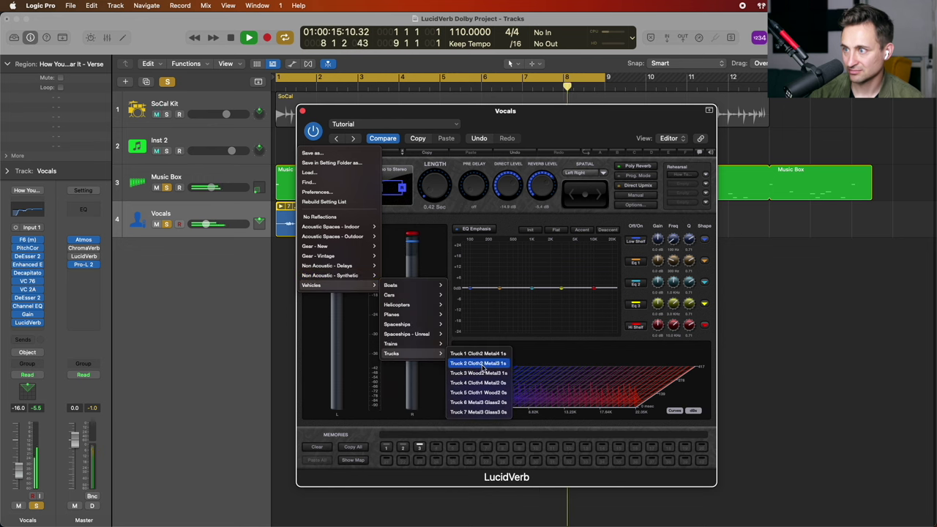
click(477, 393)
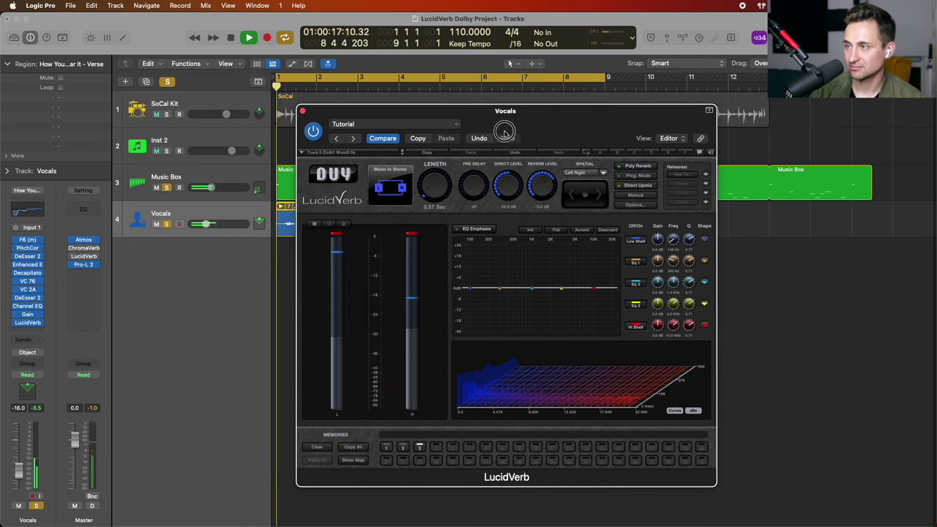
drag(504, 192, 536, 162)
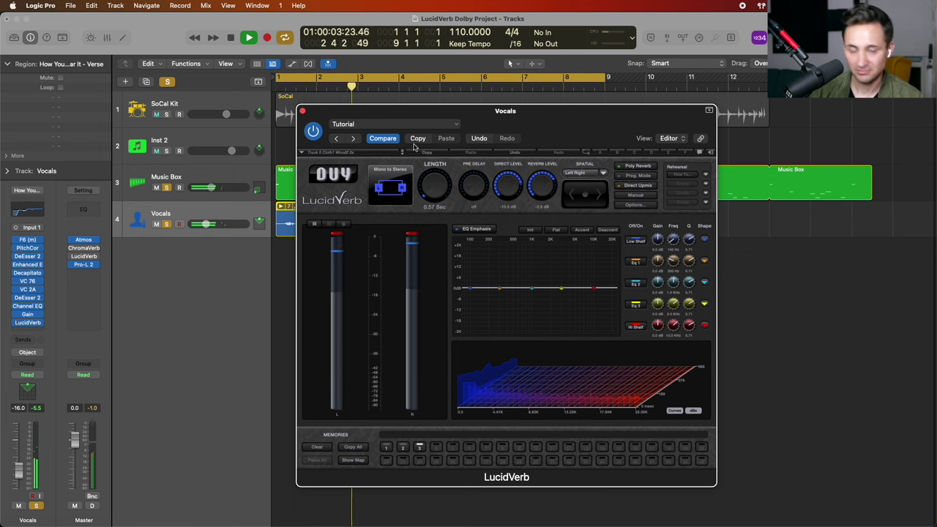
- Load the AType 4 Great Hall 4s preset and raise its direct level
click(388, 153)
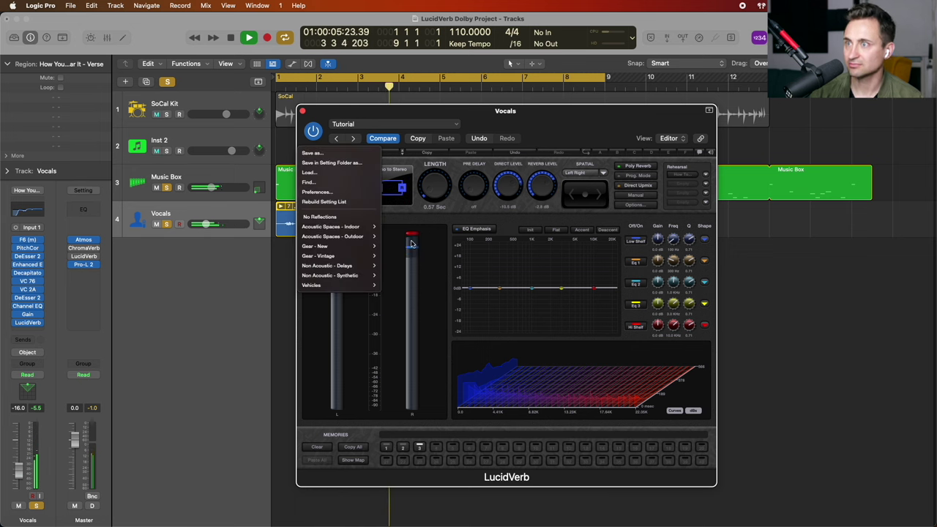
mouse_move(351, 246)
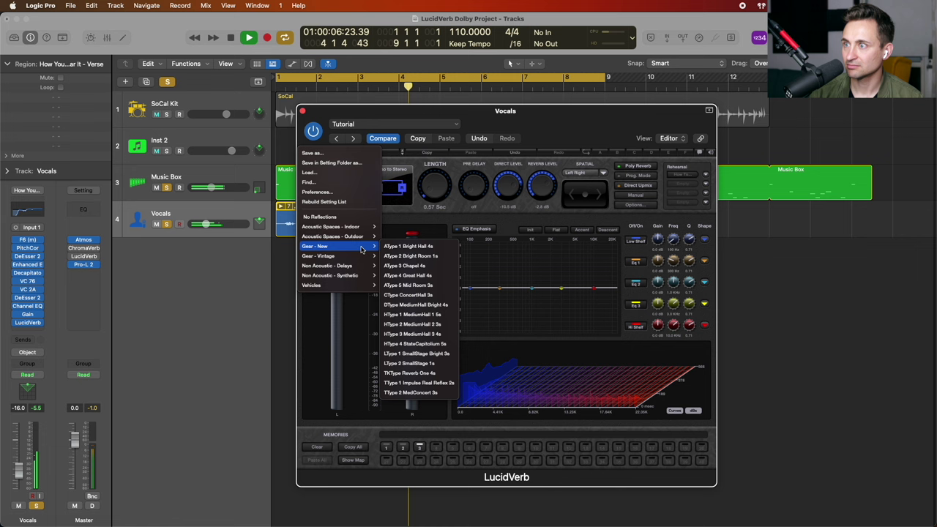
click(404, 276)
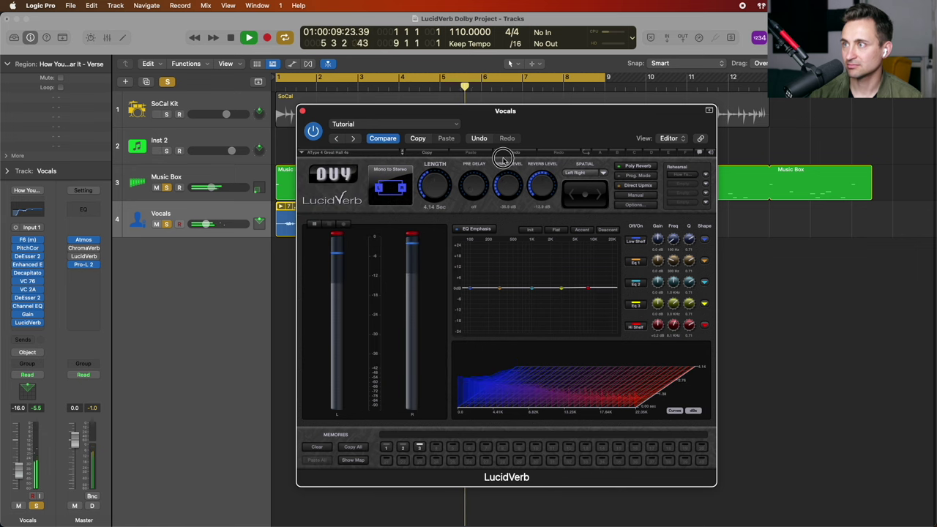
drag(503, 159, 499, 110)
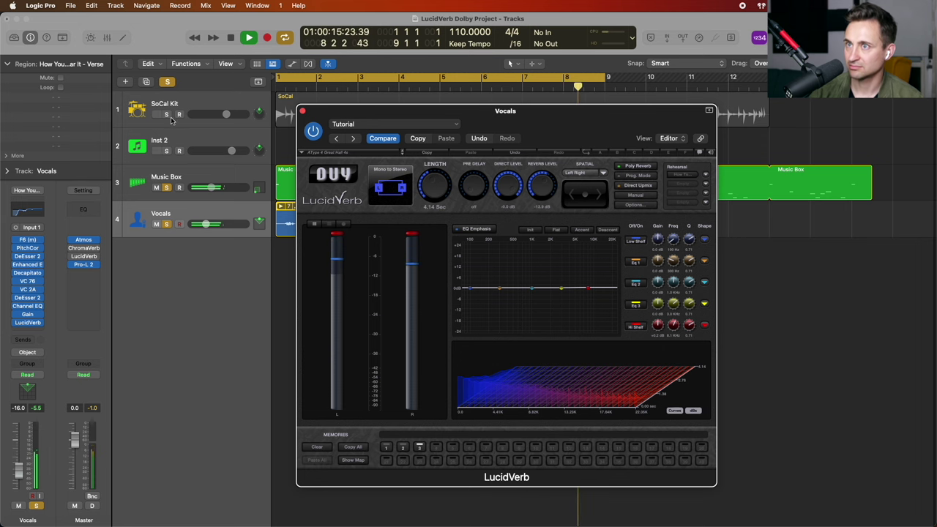
- Solo the SoCal Kit track and turn up the LucidVerb reverb level
click(167, 115)
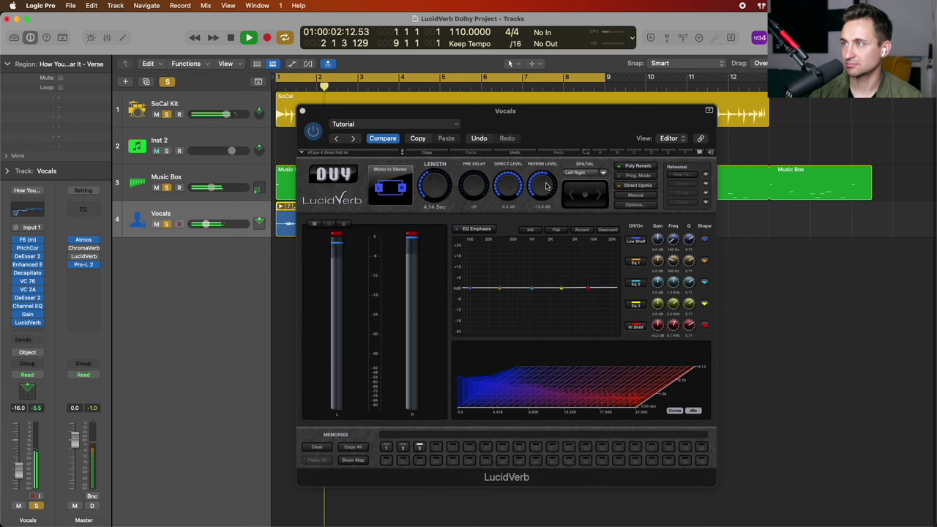
mouse_move(546, 186)
mouse_down()
mouse_move(548, 171)
mouse_move(540, 182)
mouse_up()
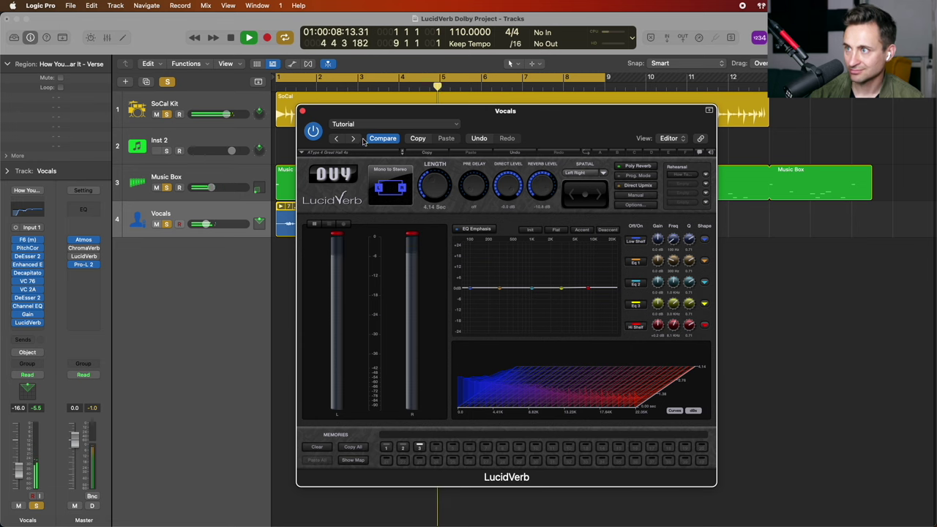
scroll(443, 176, up, 5)
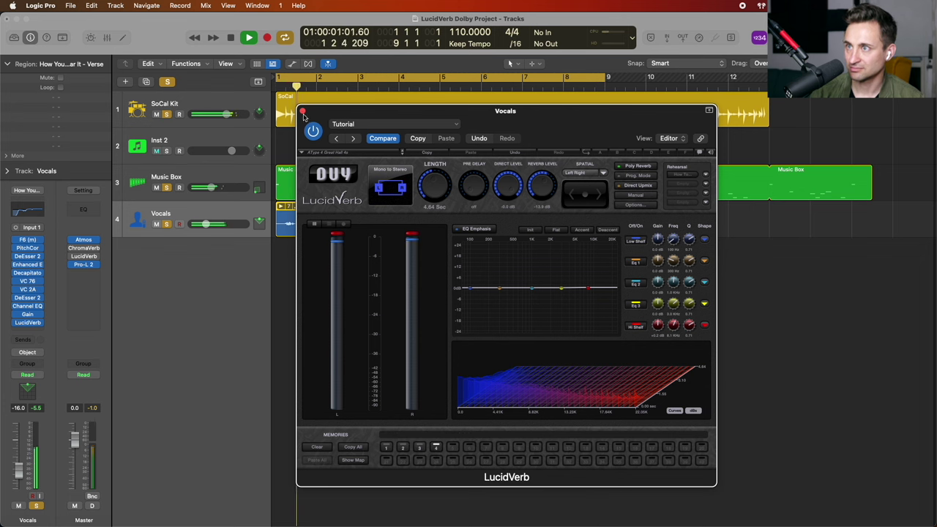
- Load the Stadiums preset Stadium 09 Metal2 Glass3 6s on the Vocals LucidVerb
click(333, 152)
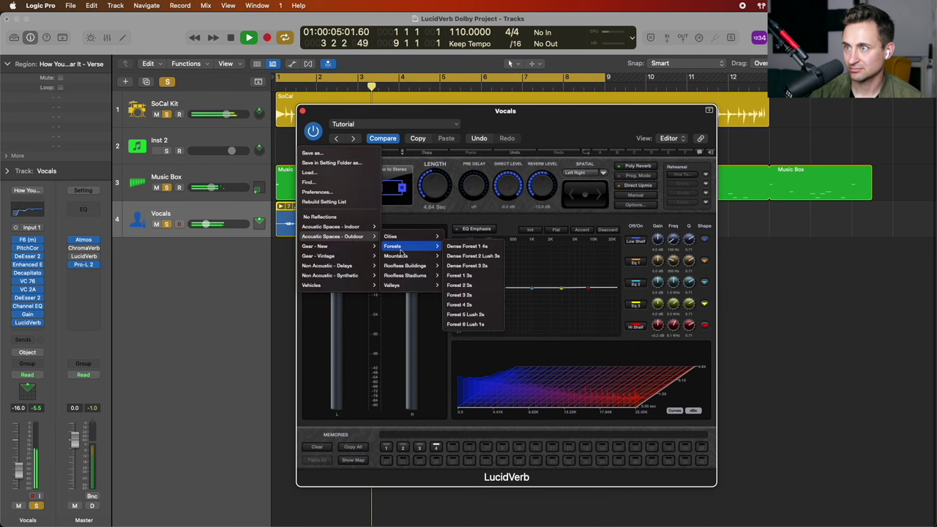
mouse_move(414, 240)
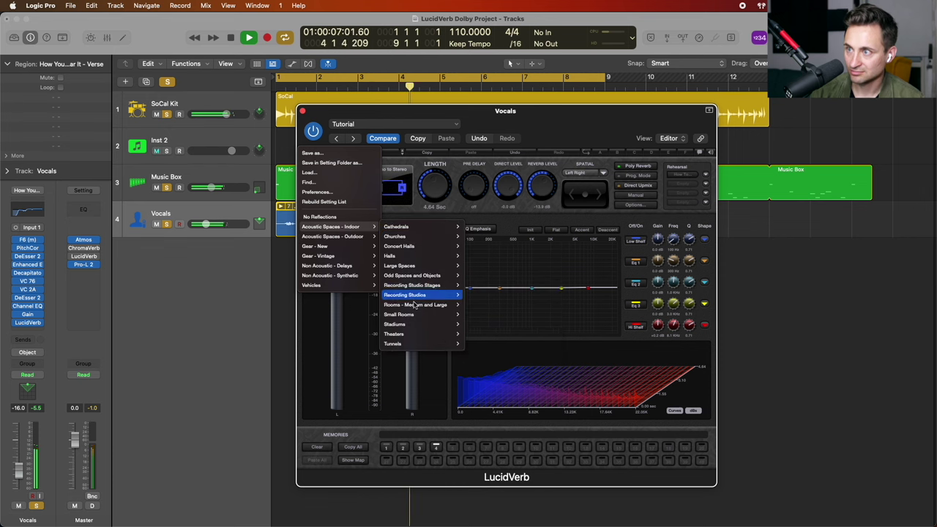
mouse_move(416, 328)
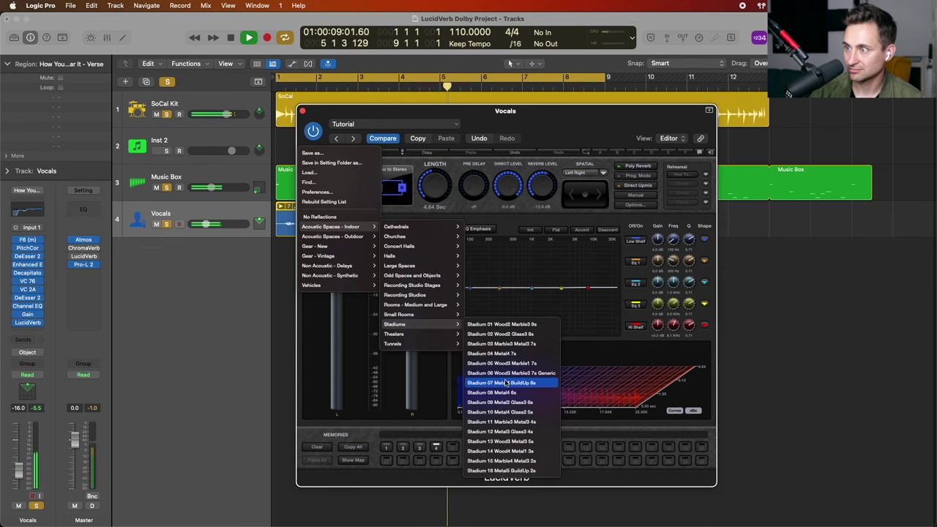
click(512, 401)
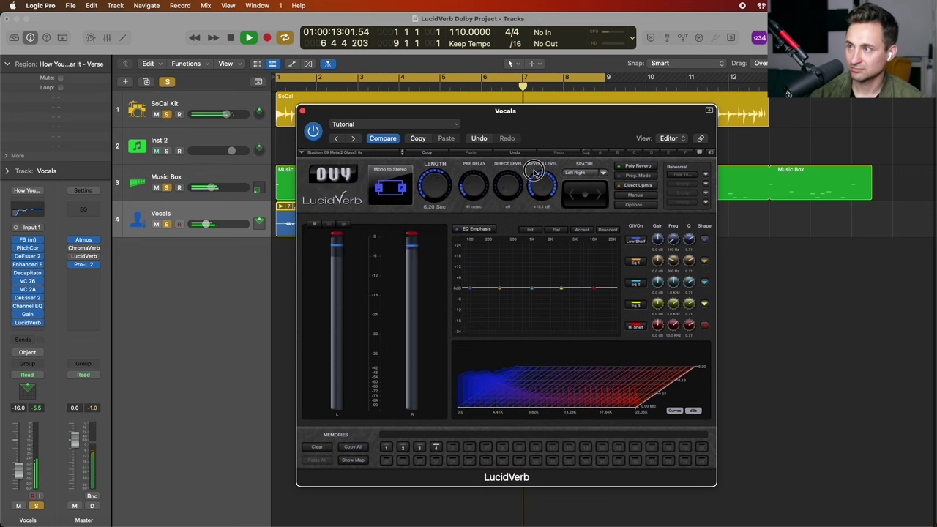
- Push the reverb level up to about +10.7 dB and stop playback
drag(537, 187, 512, 168)
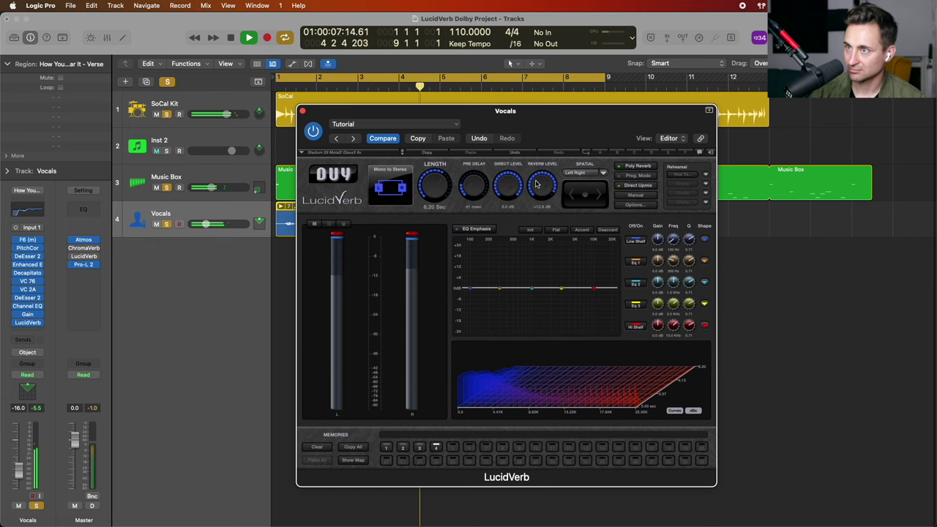
drag(537, 183, 538, 188)
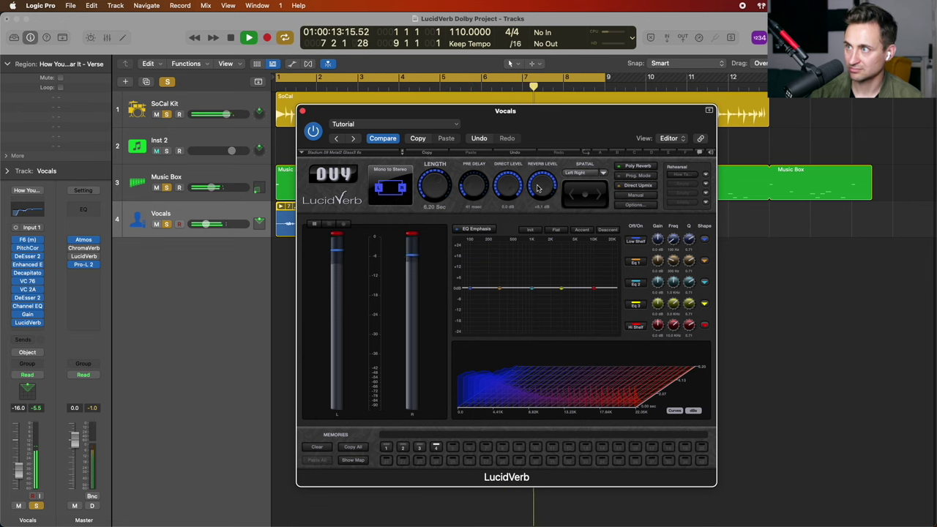
drag(538, 188, 539, 183)
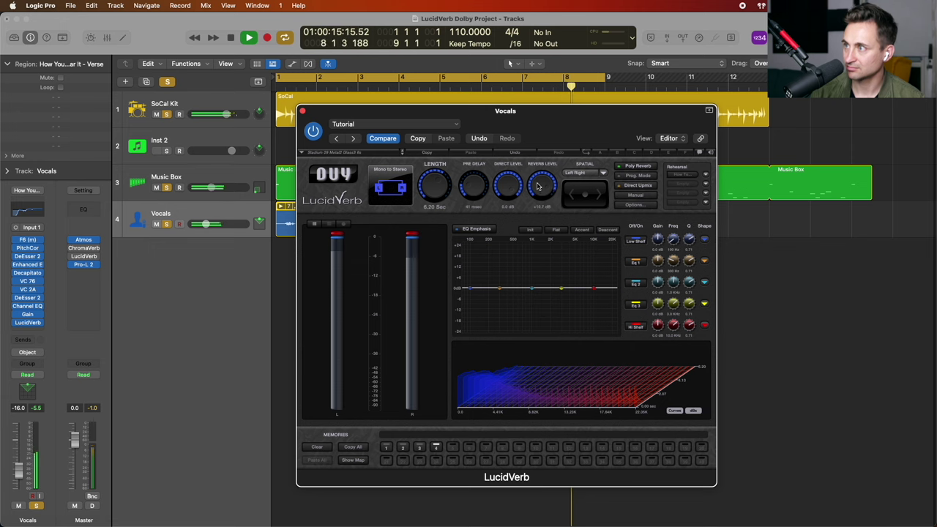
key(space)
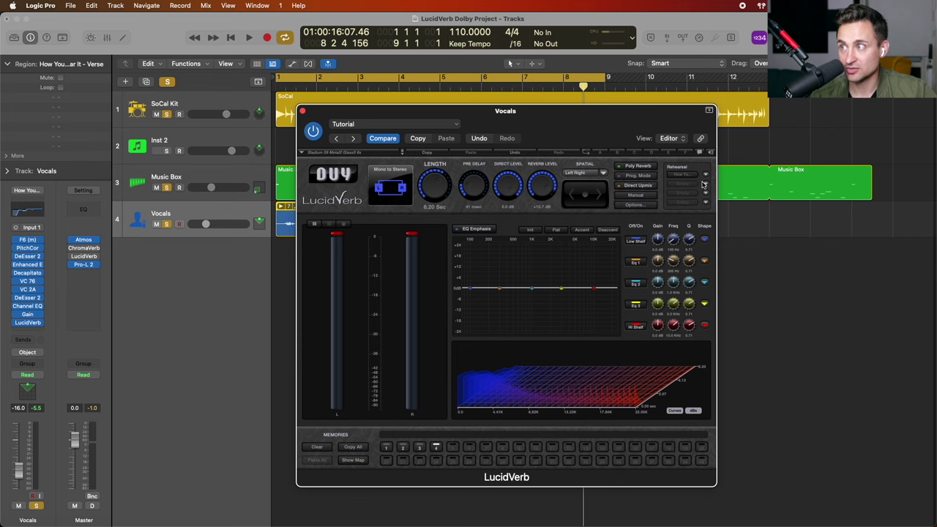
click(704, 184)
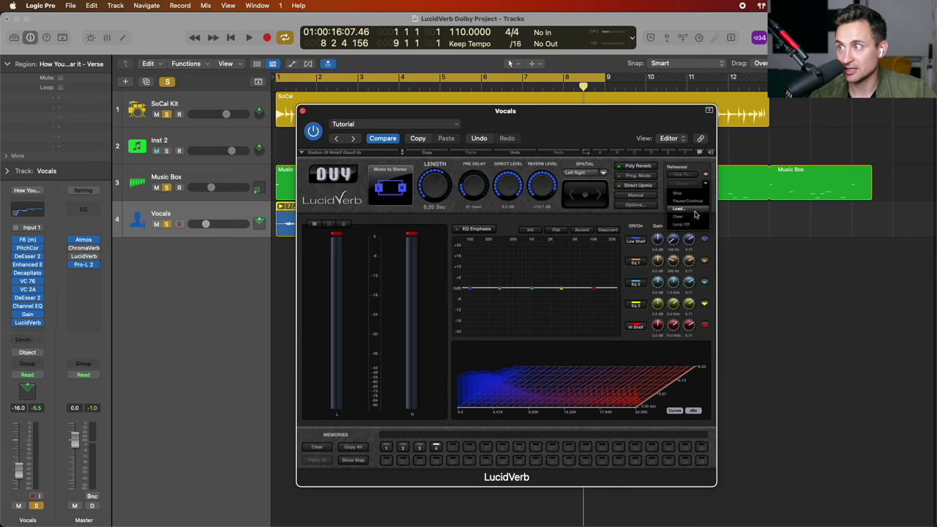
click(694, 210)
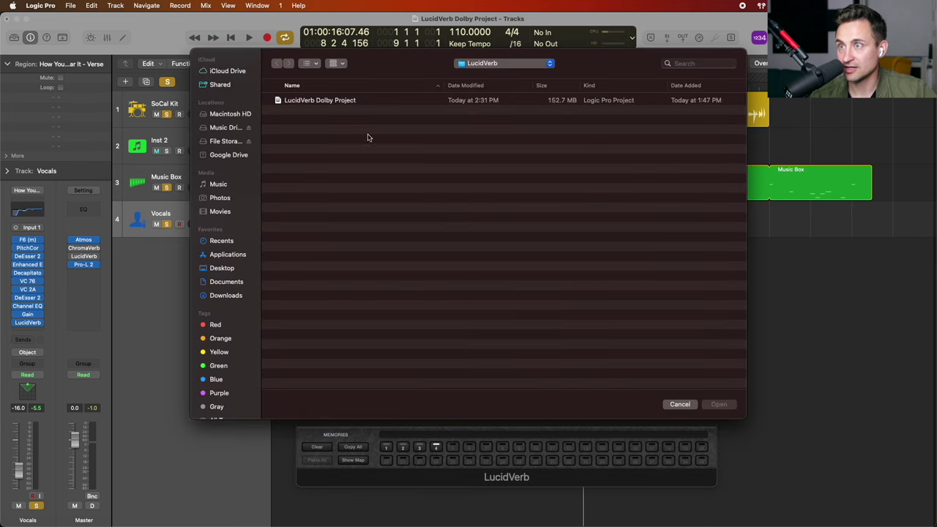
key(Escape)
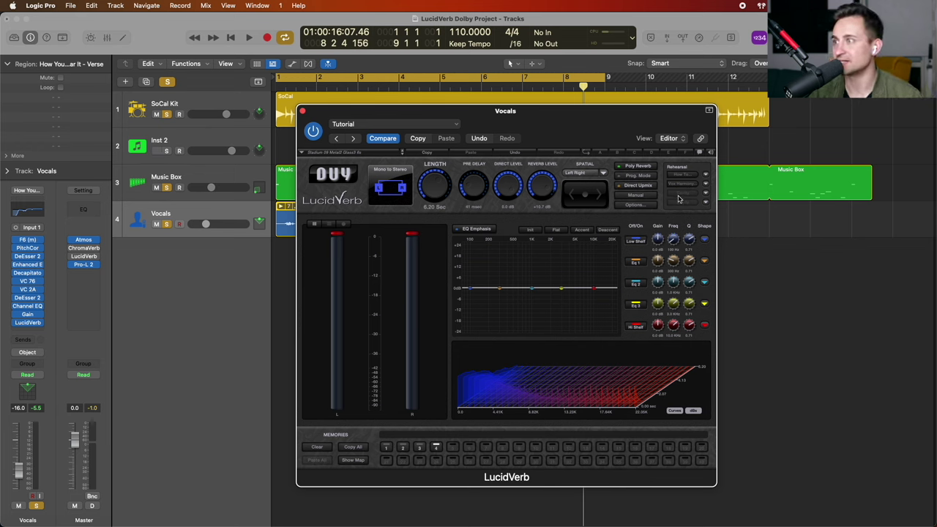
- Preview the Vox Harmony sample through a Valleys preset, bringing the direct level up from off
click(685, 184)
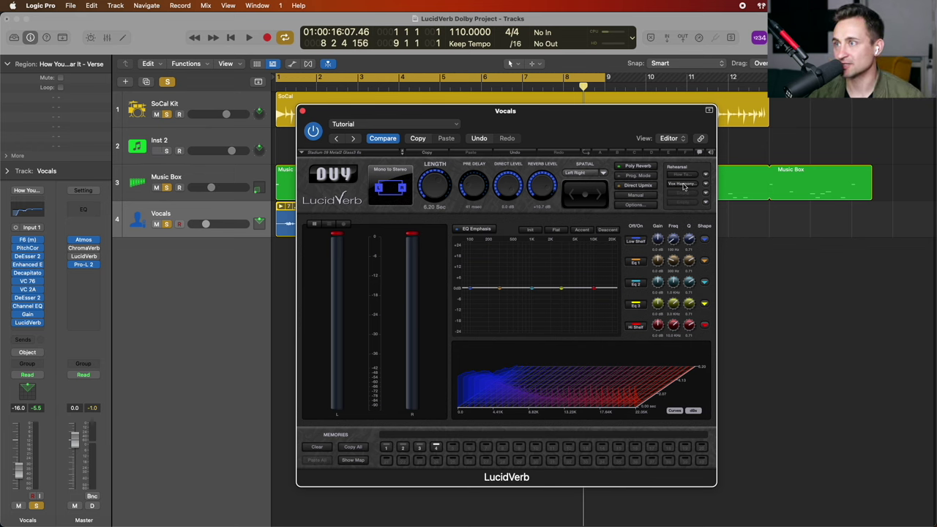
click(336, 155)
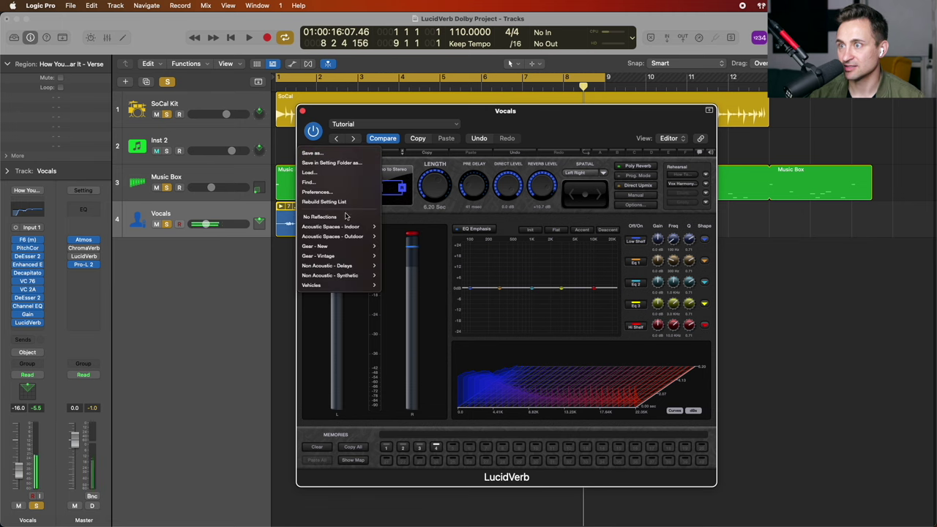
mouse_move(344, 243)
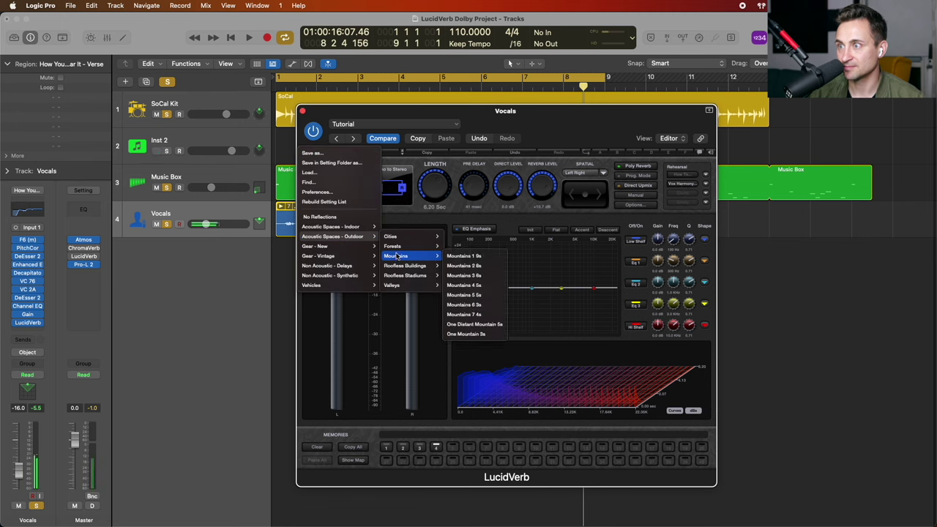
mouse_move(405, 275)
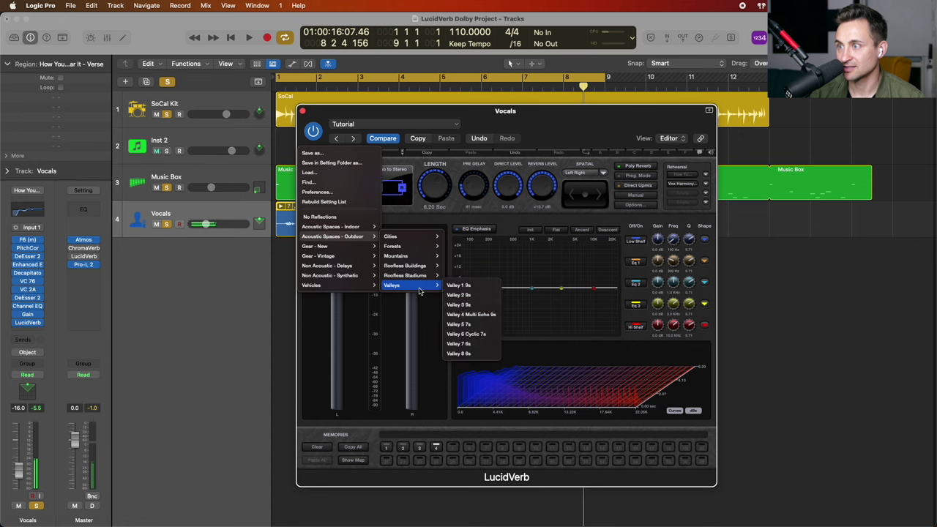
click(468, 314)
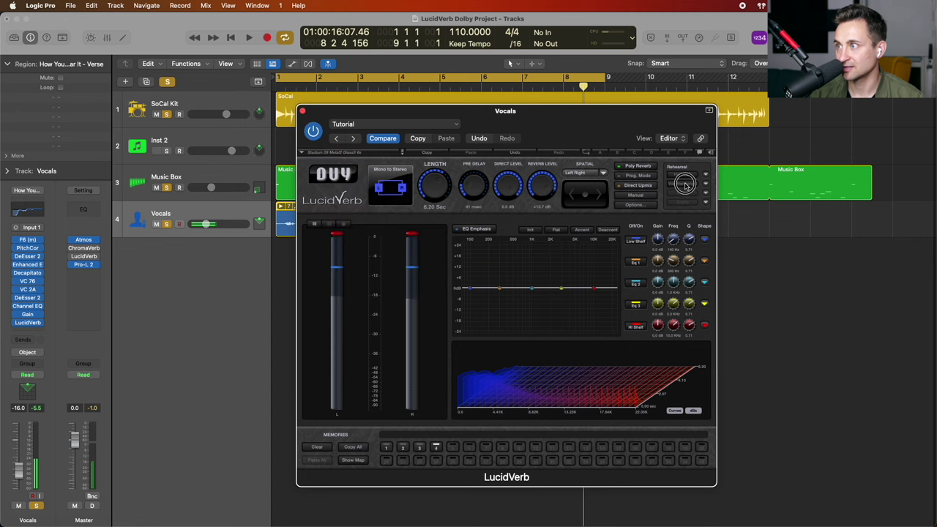
key(space)
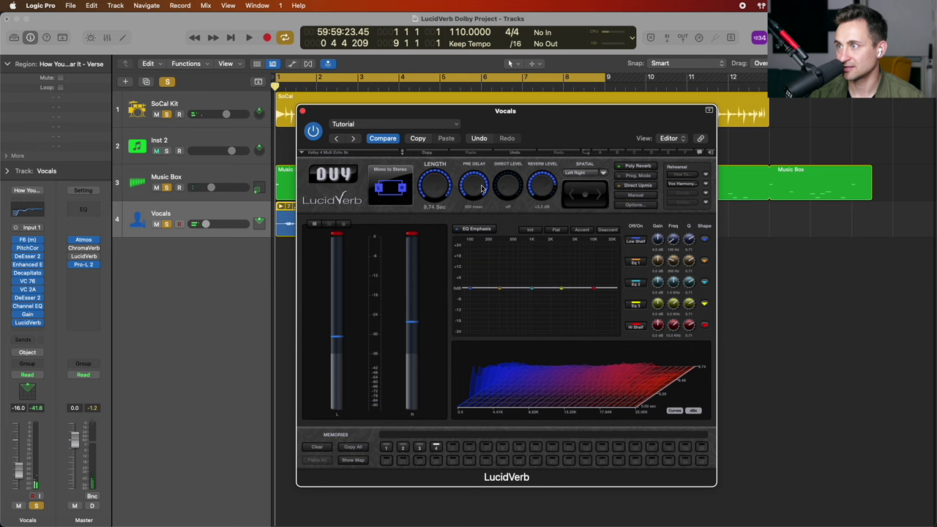
drag(507, 187, 502, 126)
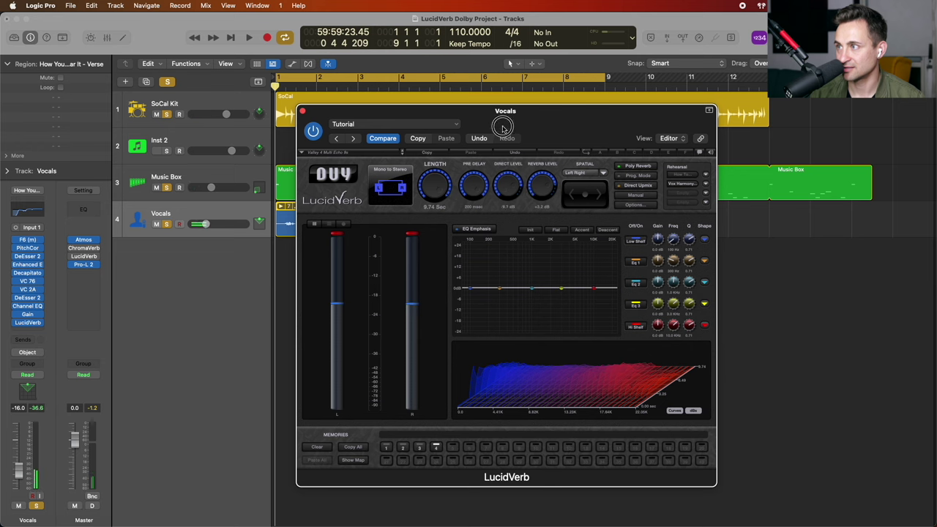
- Load Halo Maker 2 1s, replay the sample, and raise direct level to about -18 dB
click(333, 151)
mouse_move(353, 237)
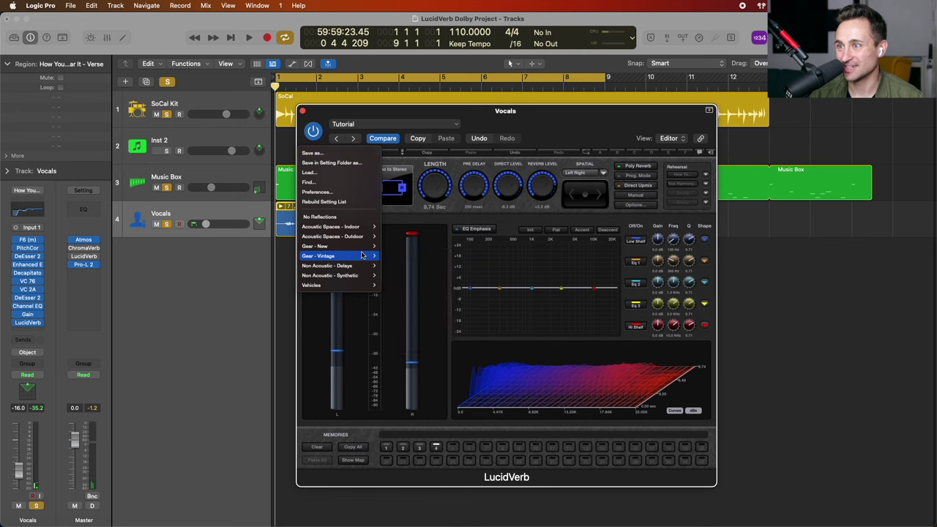
mouse_move(349, 278)
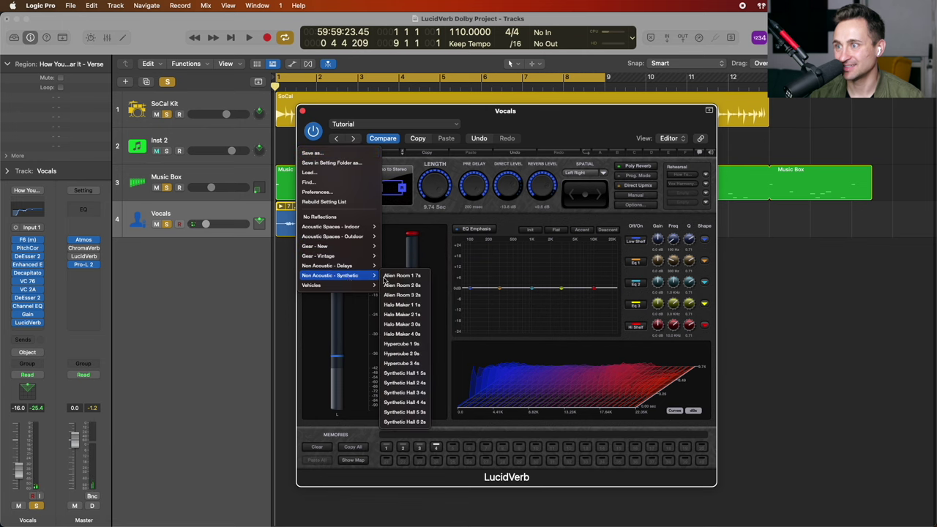
click(402, 314)
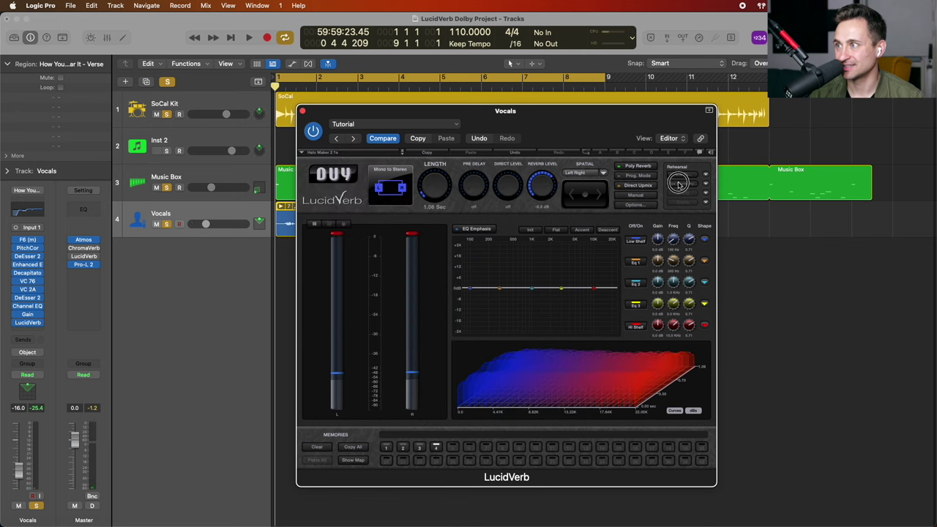
click(678, 183)
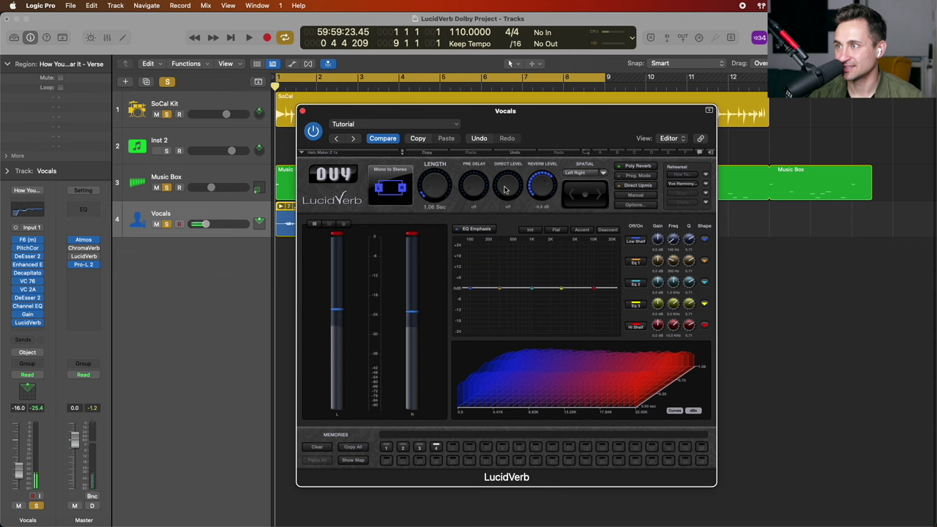
drag(505, 188, 513, 136)
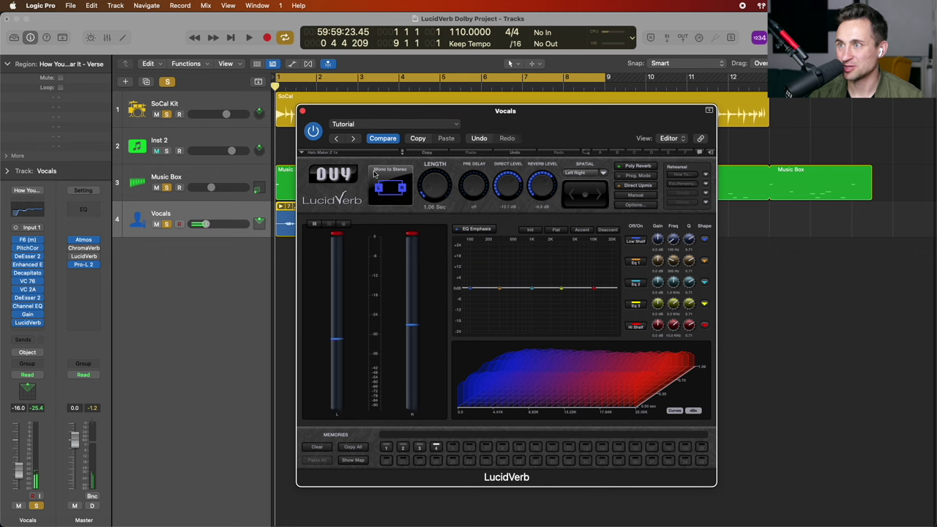
click(325, 154)
key(Escape)
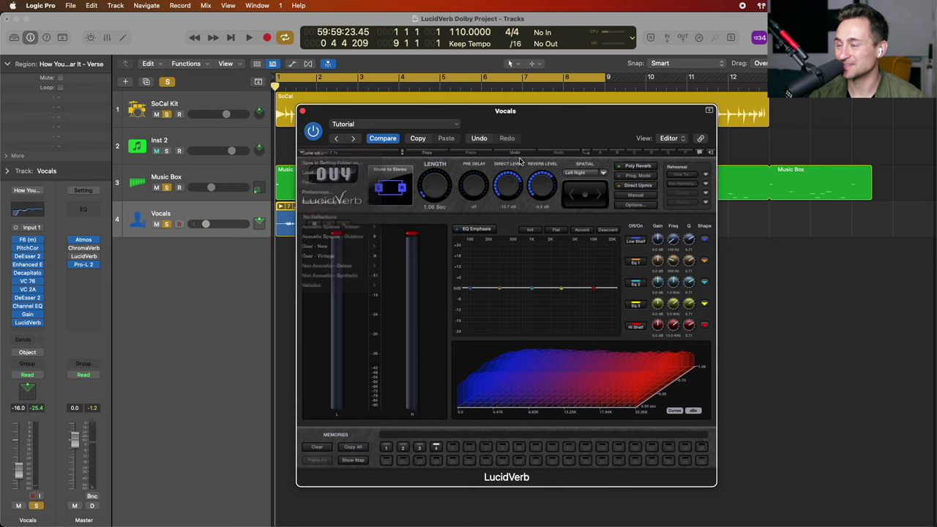